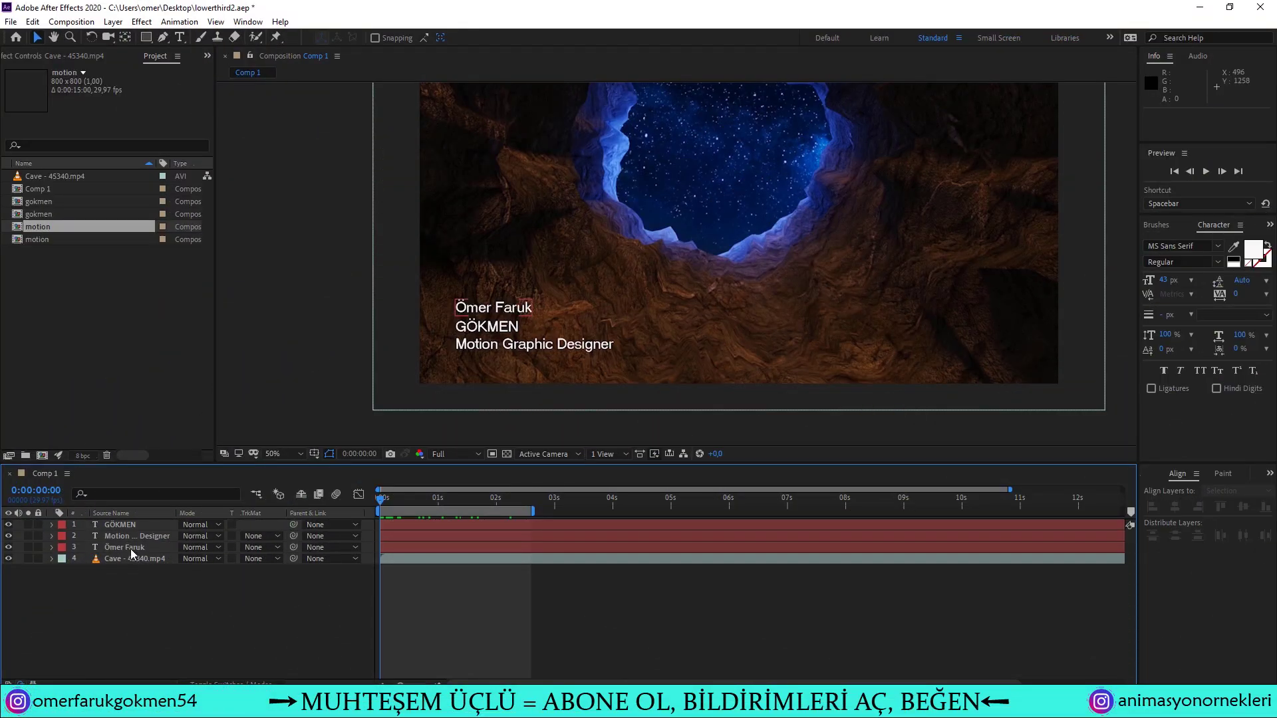
# - Select the Ömer Faruk, GÖKMEN and Cave footage layers in turn, then deselect all
pyautogui.click(128, 547)
pyautogui.hotkey('ctrl', 'Up')
pyautogui.hotkey('ctrl', 'Up')
pyautogui.click(123, 559)
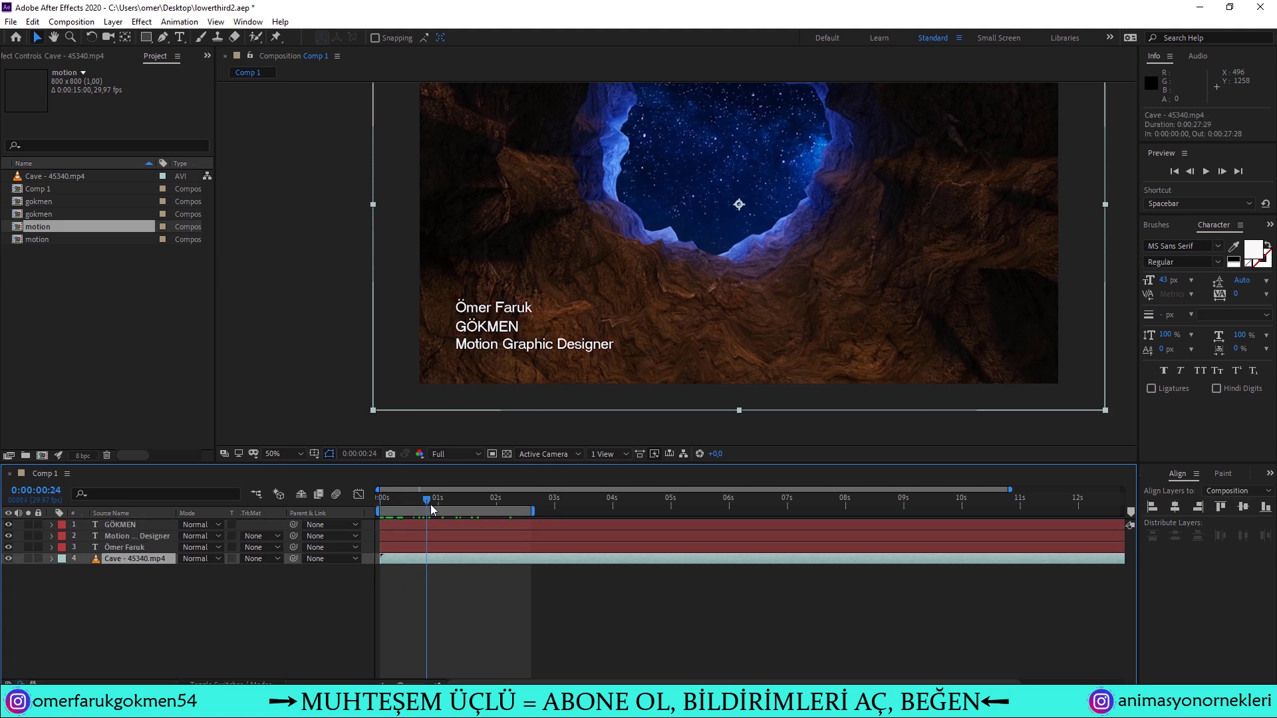
pyautogui.click(195, 588)
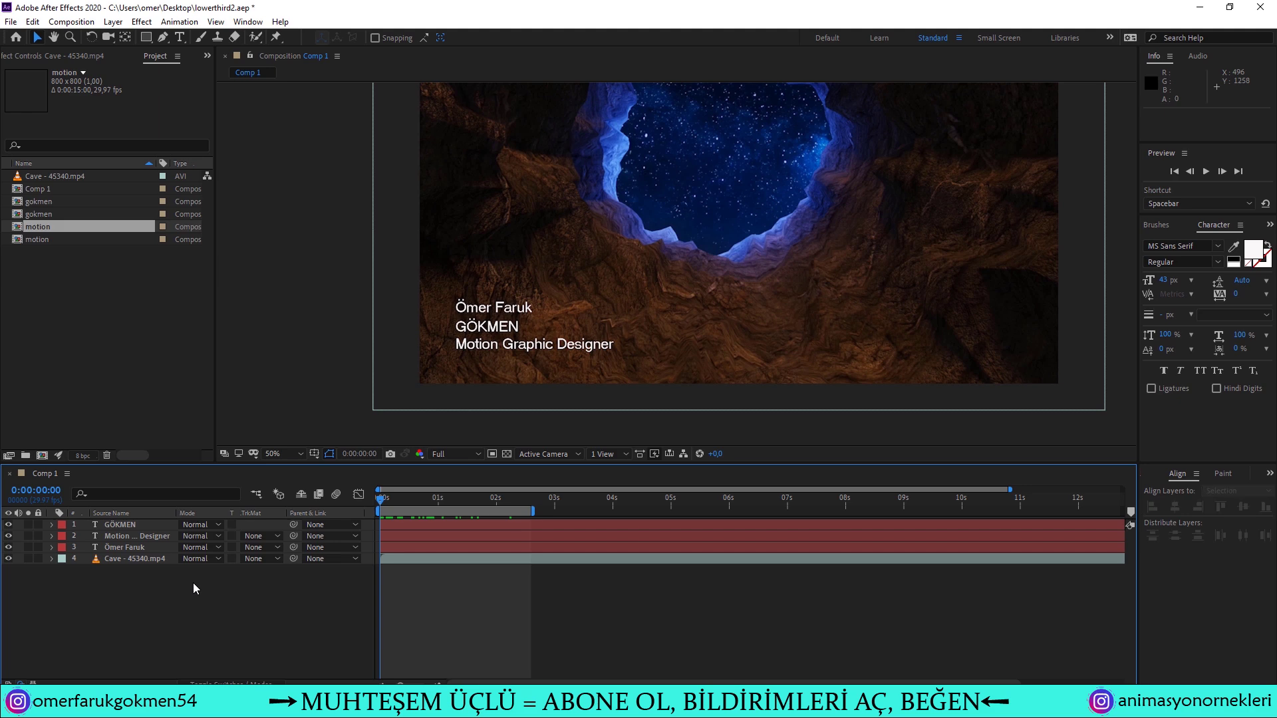
pyautogui.click(125, 546)
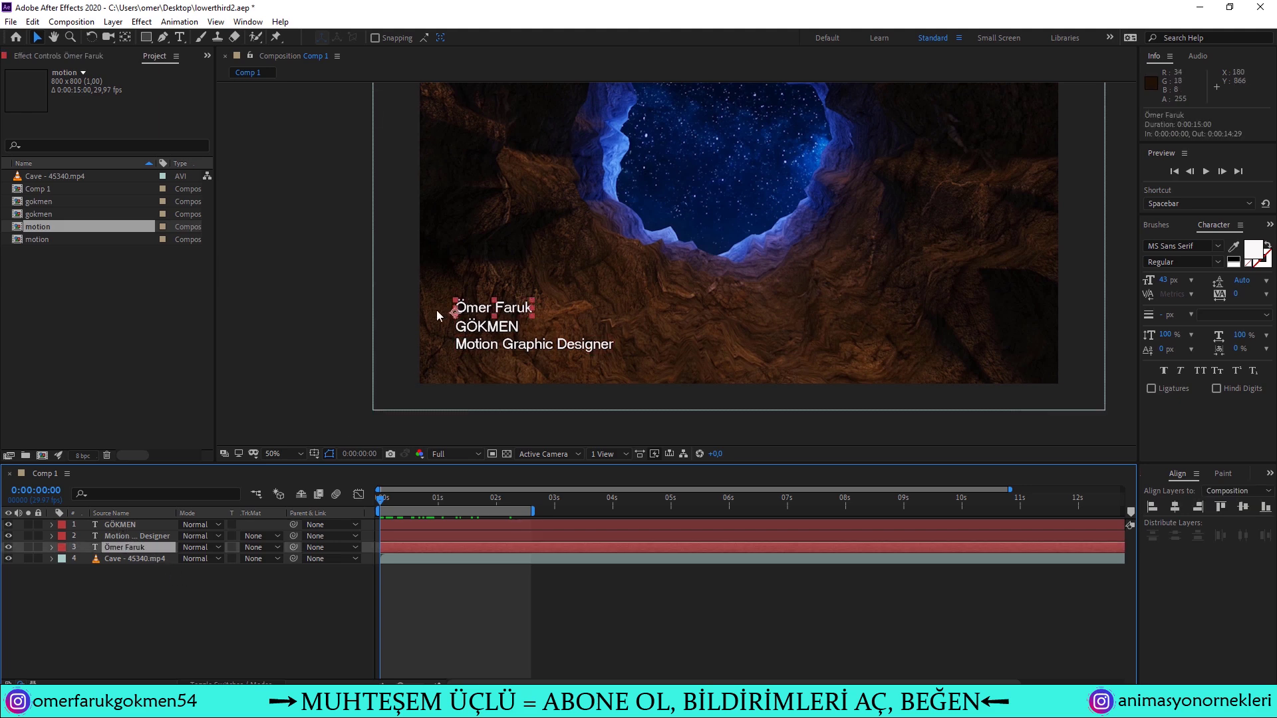
pyautogui.click(320, 327)
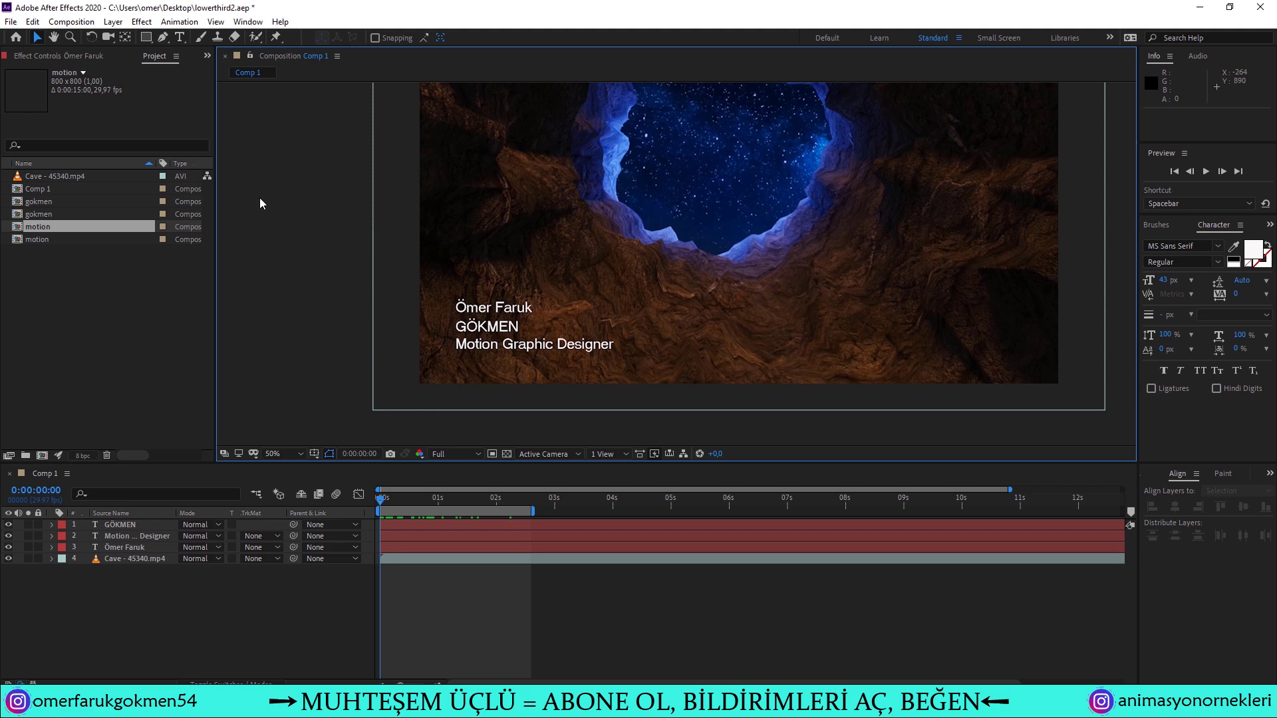
# - Choose the Rectangle tool and set its stroke to None
pyautogui.click(145, 39)
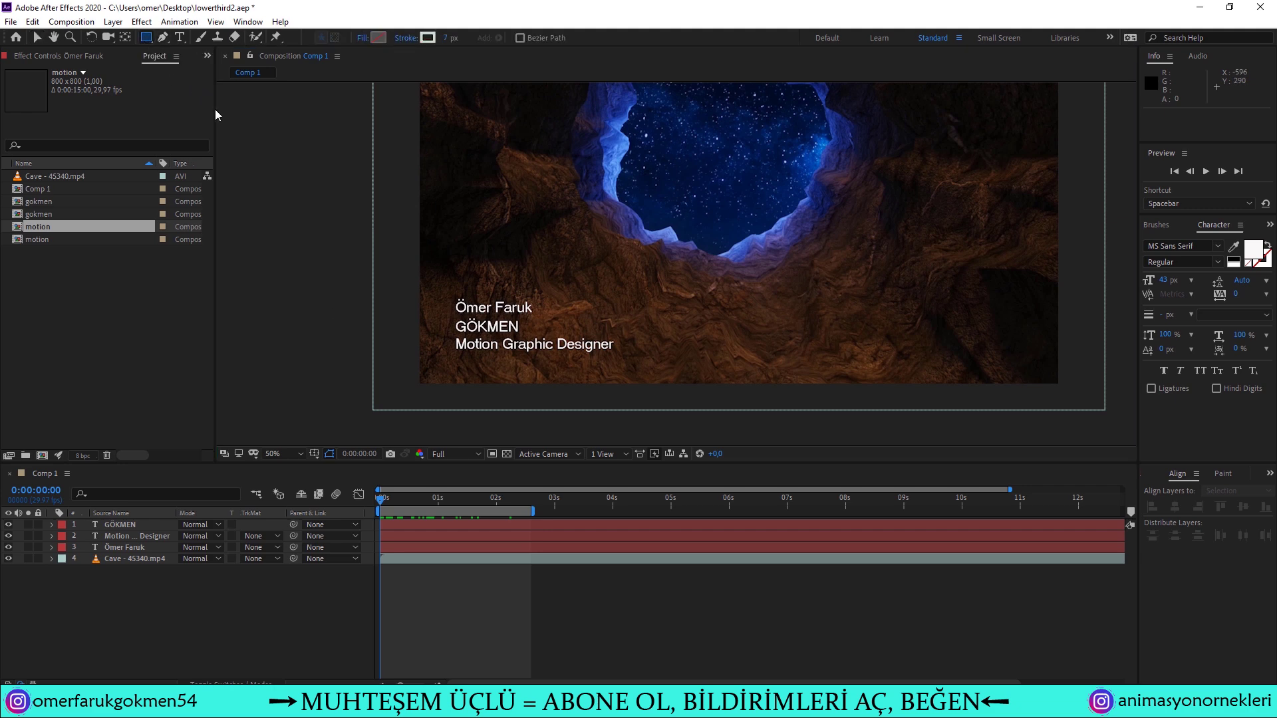
pyautogui.click(362, 38)
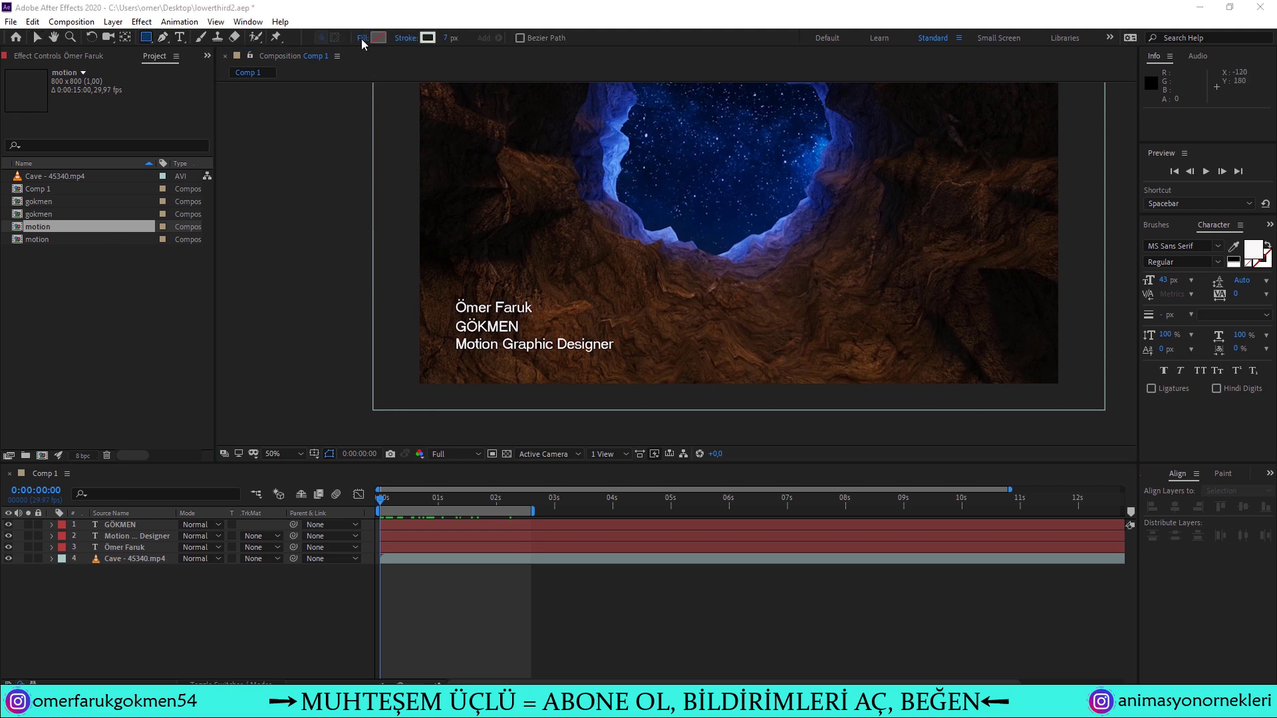
pyautogui.click(595, 375)
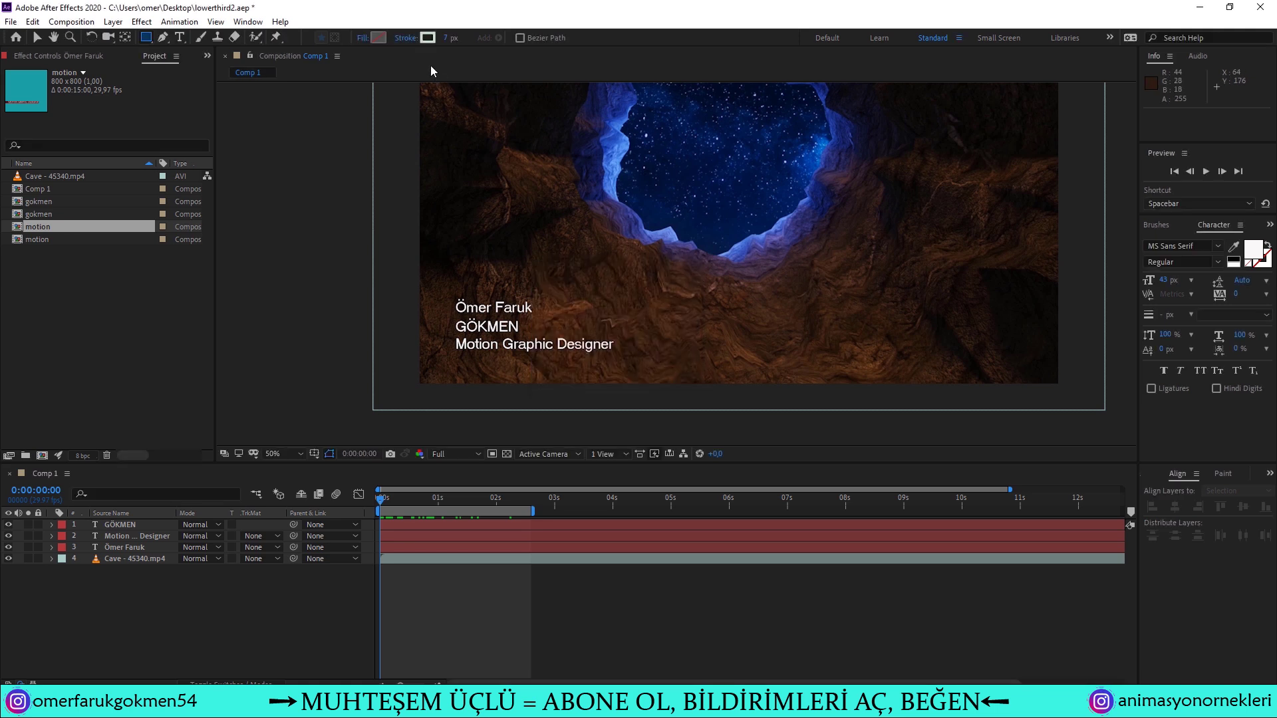
pyautogui.click(405, 39)
pyautogui.click(553, 297)
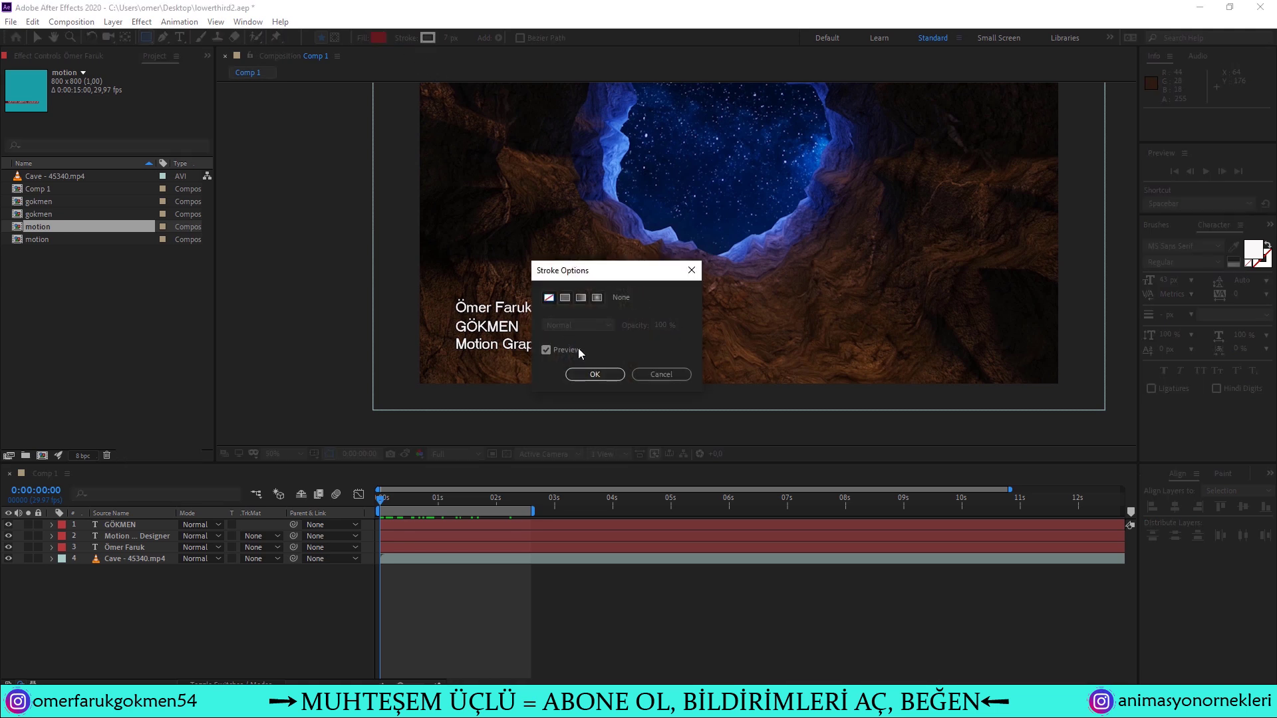
pyautogui.click(594, 374)
# - Set the rectangle fill to blue and draw a bar over the Ömer Faruk line
pyautogui.click(377, 37)
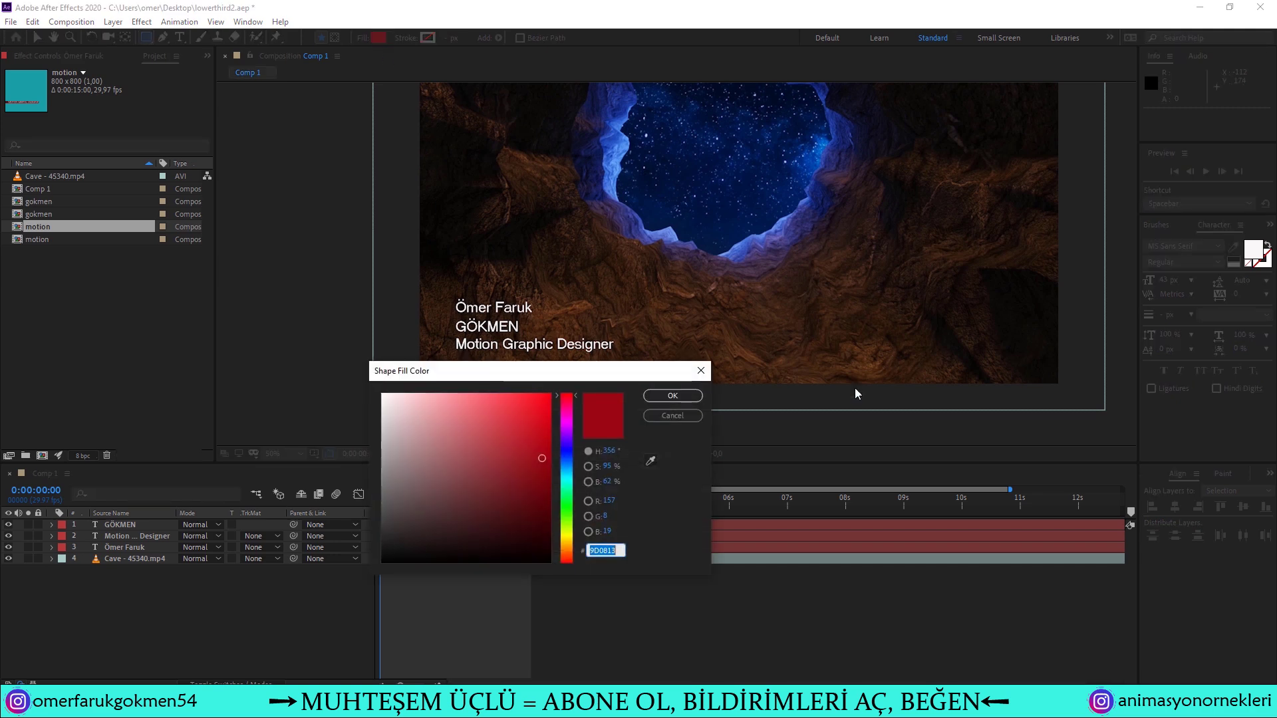
pyautogui.click(563, 472)
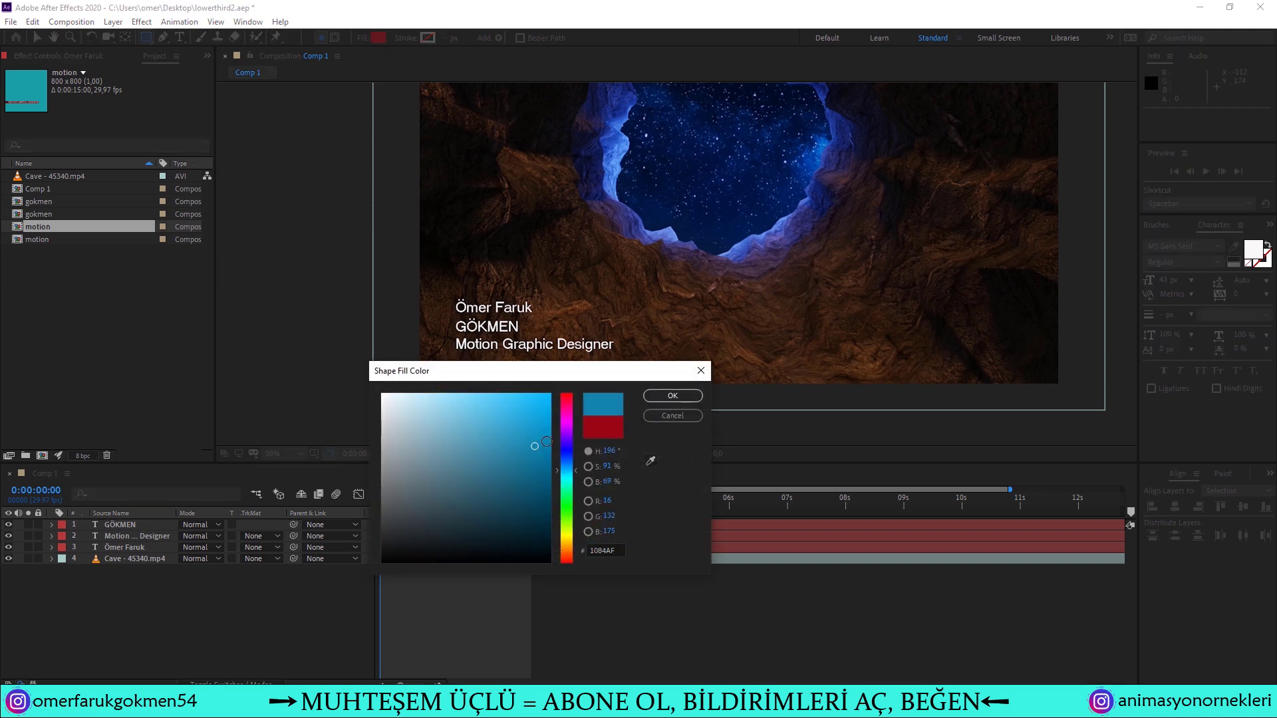
pyautogui.click(673, 395)
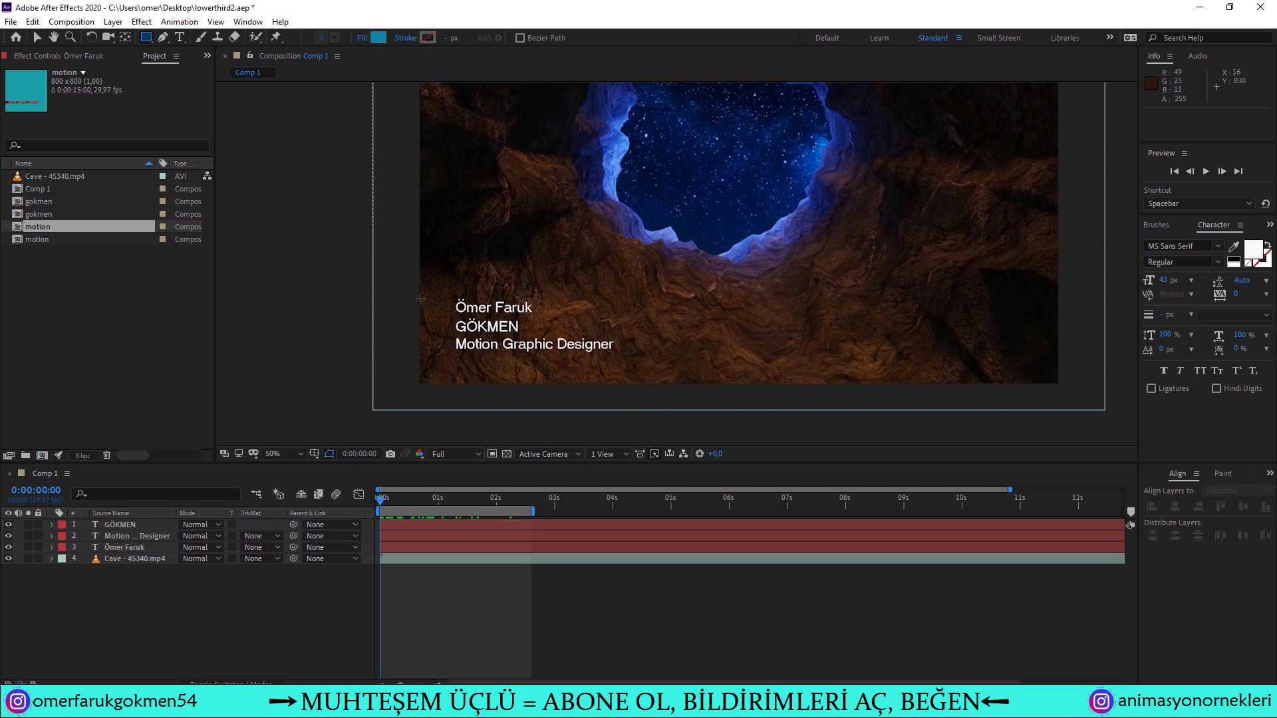
pyautogui.moveTo(417, 296); pyautogui.dragTo(544, 318)
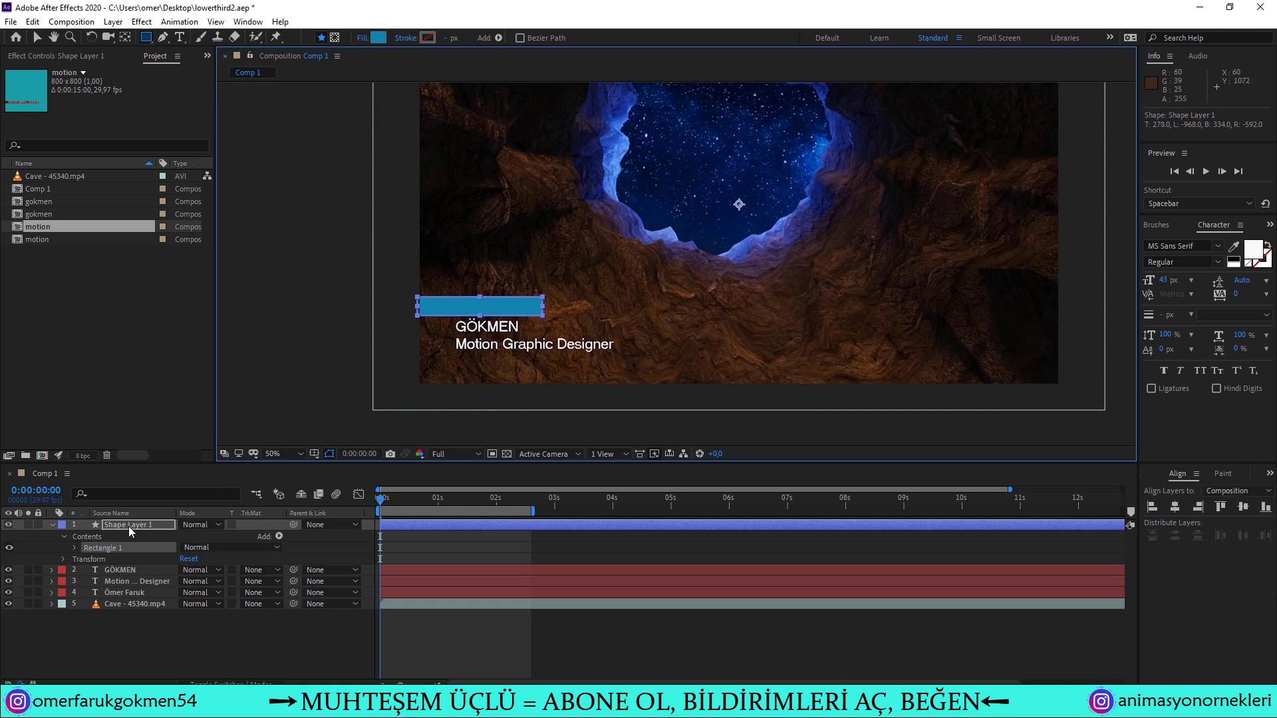
# - Zoom in on the name bar and move Shape Layer 1 below the Ömer Faruk layer
pyautogui.click(125, 591)
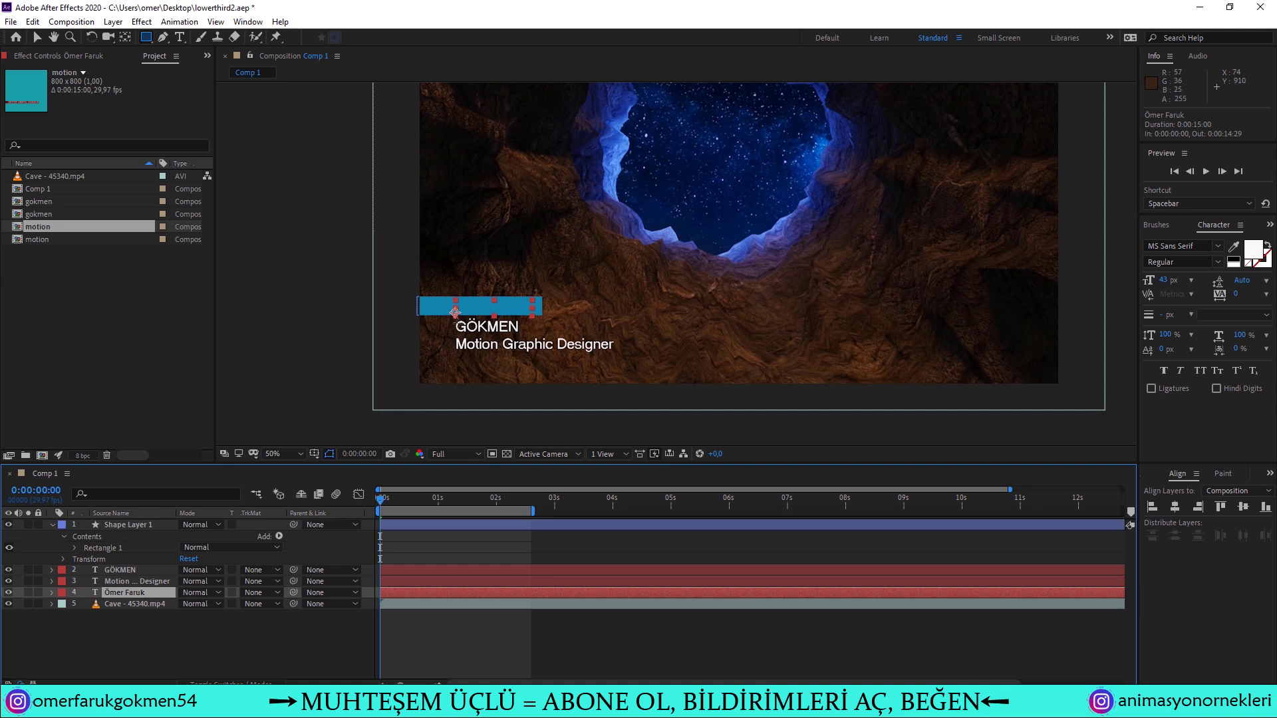
pyautogui.click(519, 304)
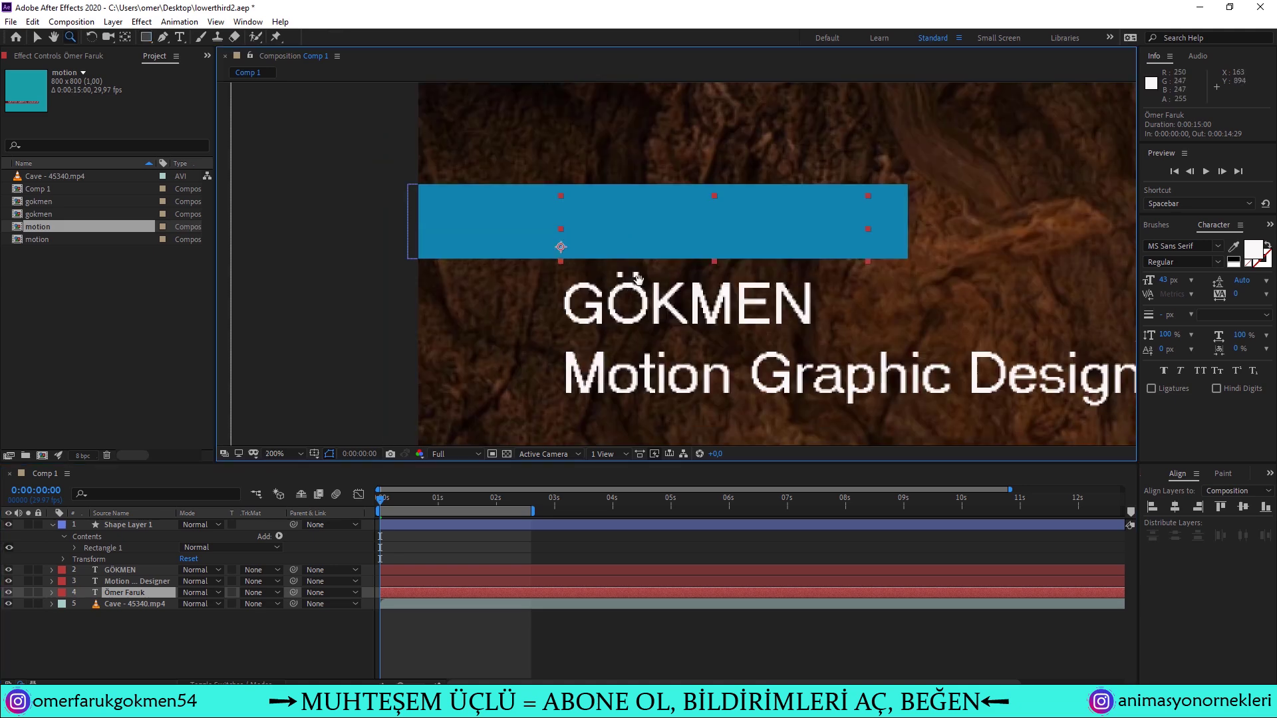
pyautogui.click(535, 312)
pyautogui.click(178, 639)
pyautogui.click(135, 525)
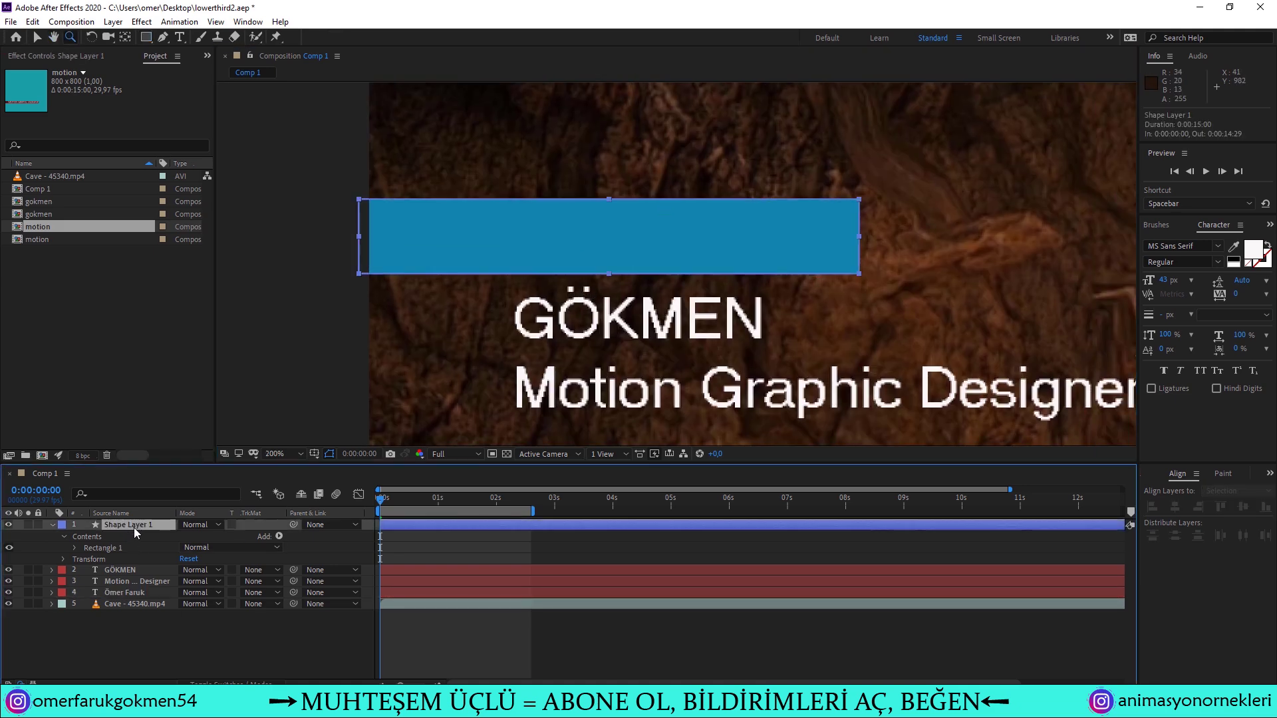
pyautogui.moveTo(141, 529); pyautogui.dragTo(133, 602)
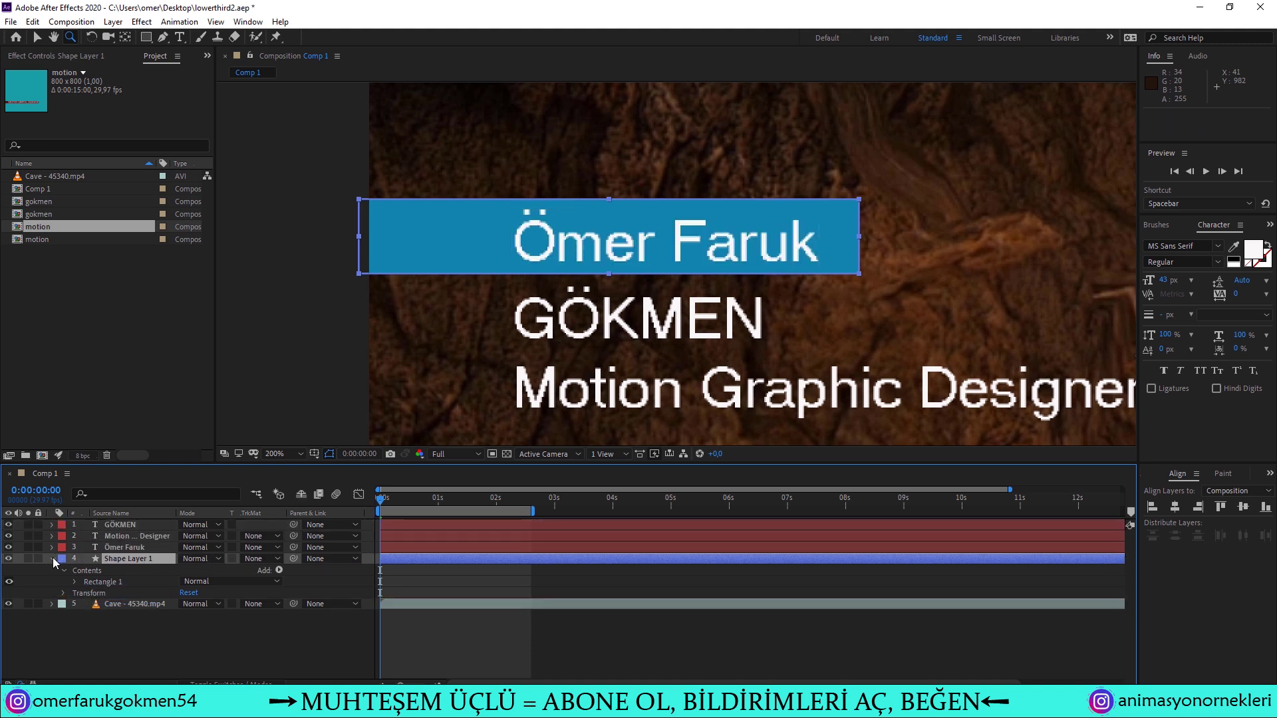
# - Set Shape Layer 1's track matte to Alpha Inverted Matte 'Ömer Faruk'
pyautogui.press('u')
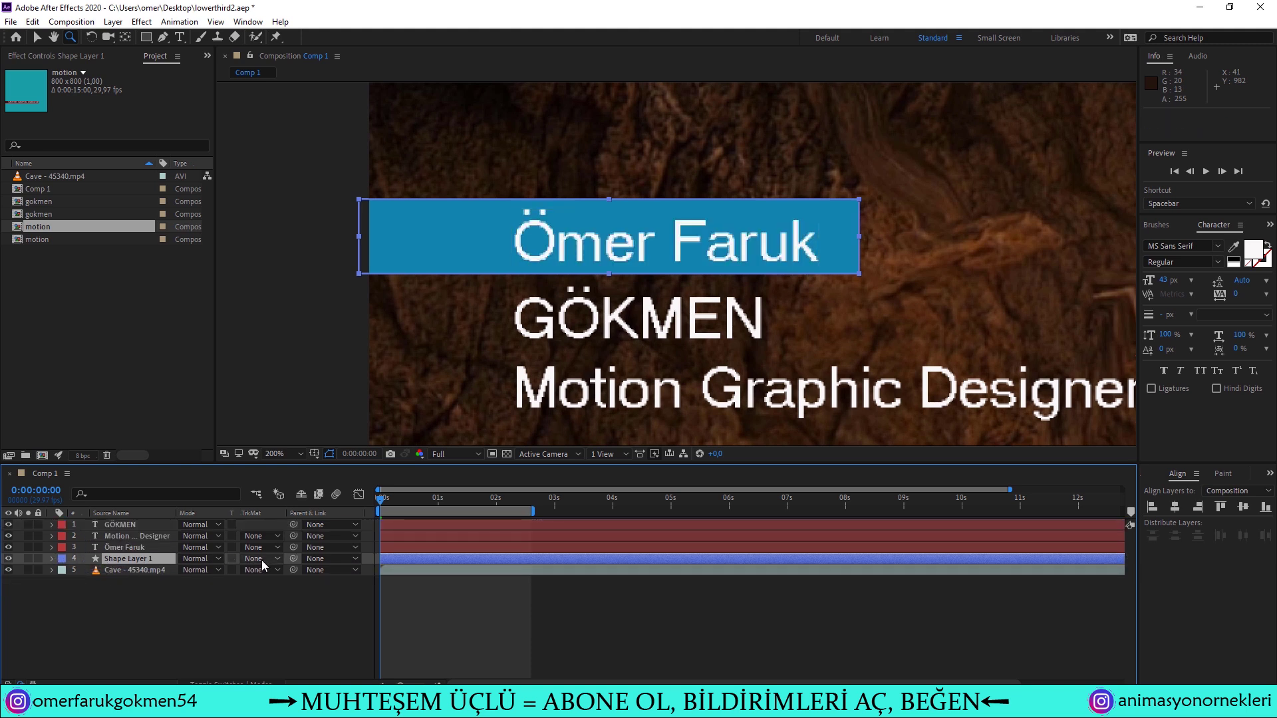
pyautogui.click(262, 561)
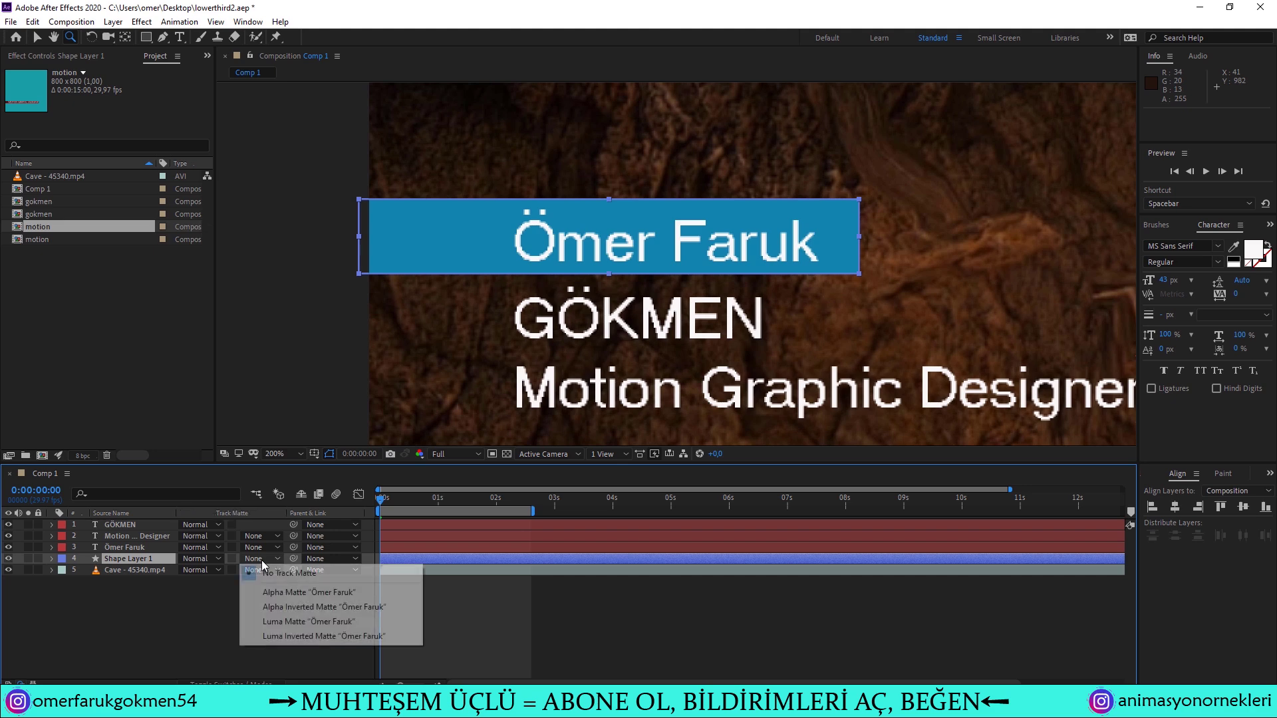
pyautogui.click(316, 607)
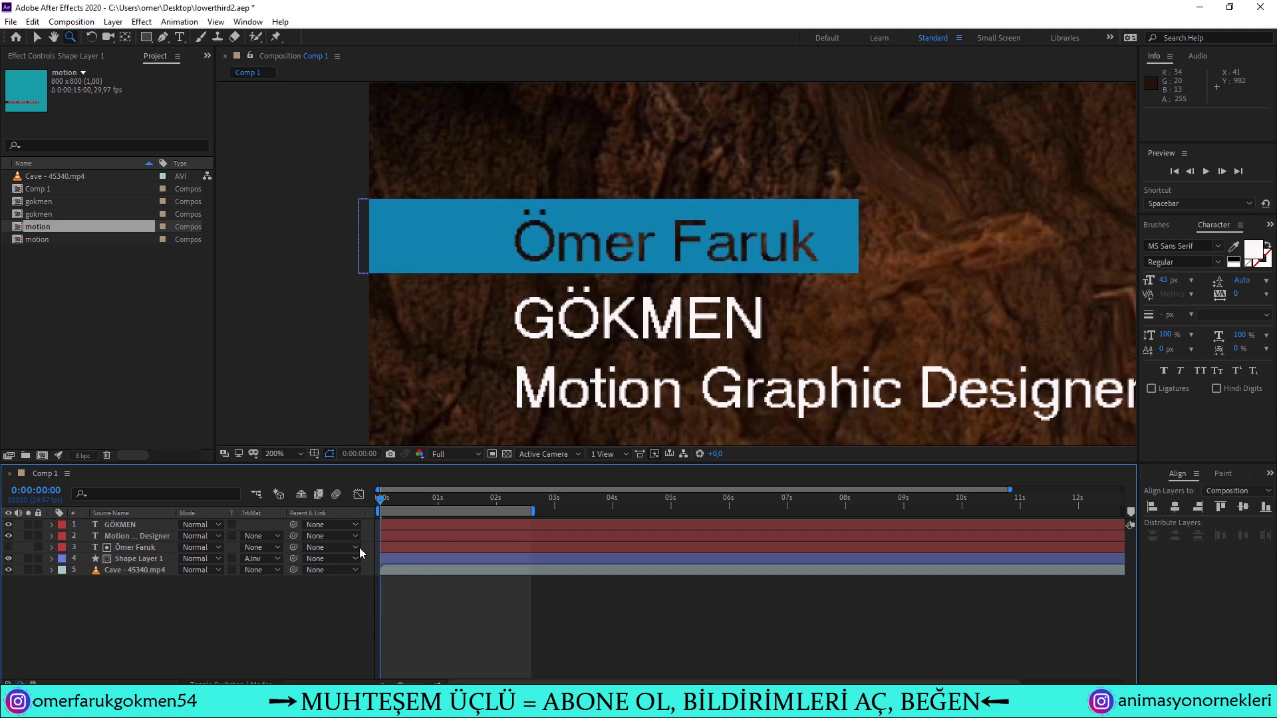
# - Zoom in on the blue bar, save the project, and drag the bar's top edge down to shorten it
pyautogui.click(296, 455)
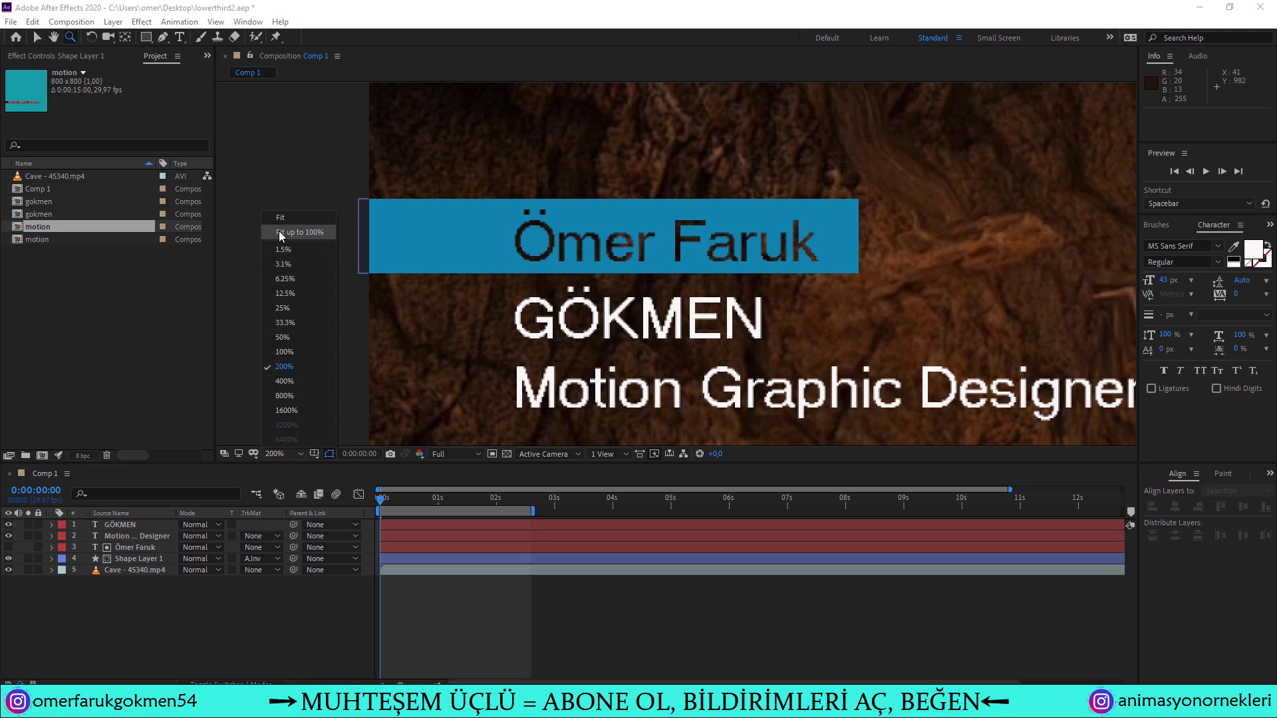
pyautogui.click(292, 232)
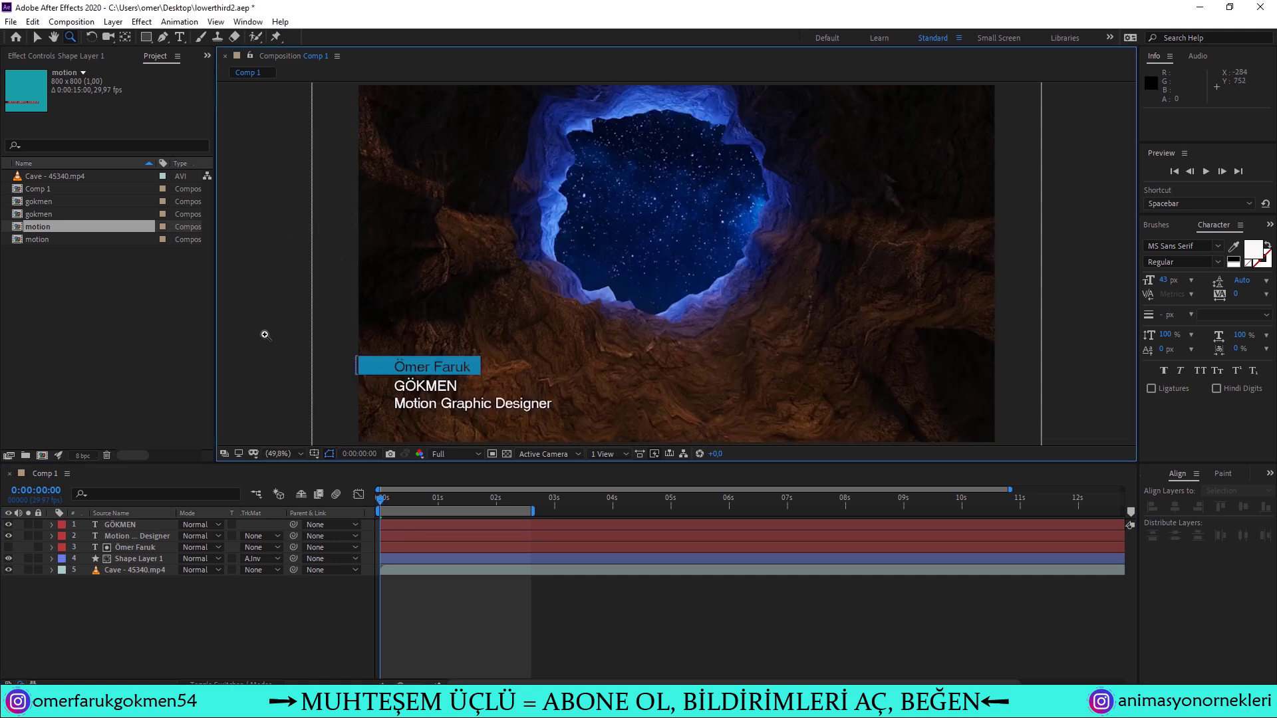
pyautogui.press('v')
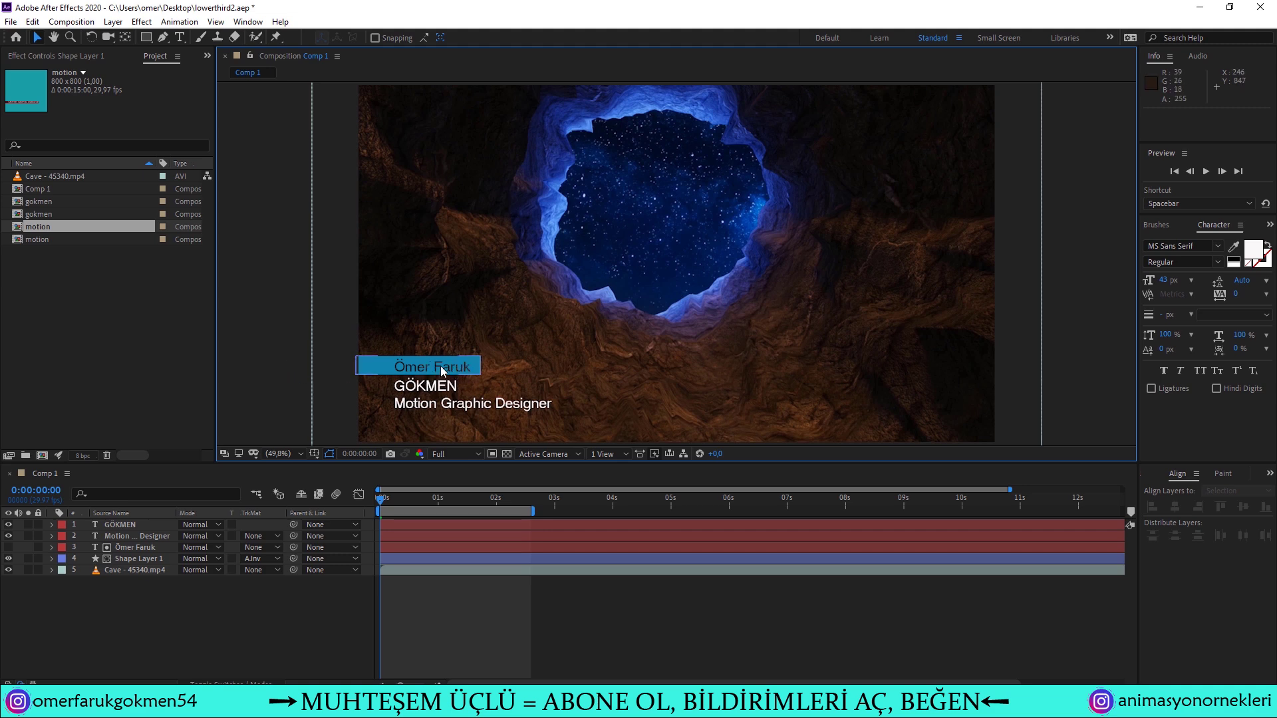
pyautogui.click(437, 367)
pyautogui.press('z')
pyautogui.click(437, 367)
pyautogui.click(619, 306)
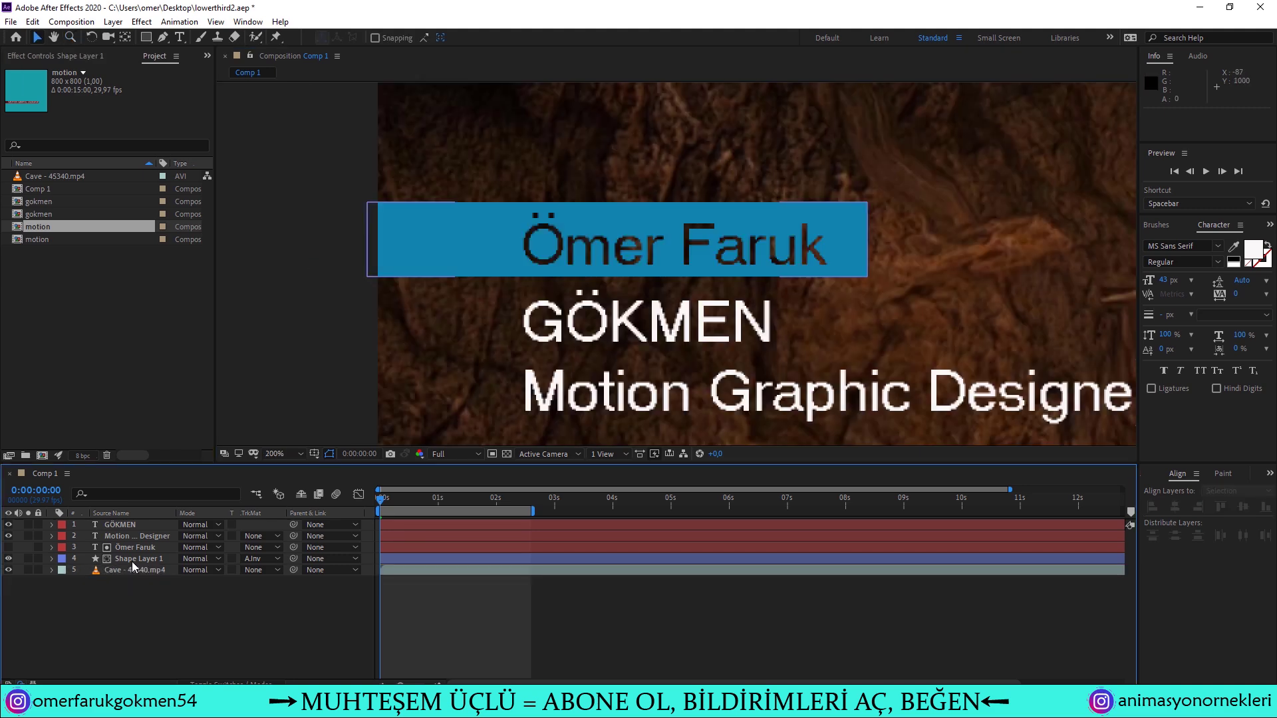
pyautogui.click(136, 558)
pyautogui.press('v')
pyautogui.click(617, 202)
pyautogui.hotkey('ctrl', 's')
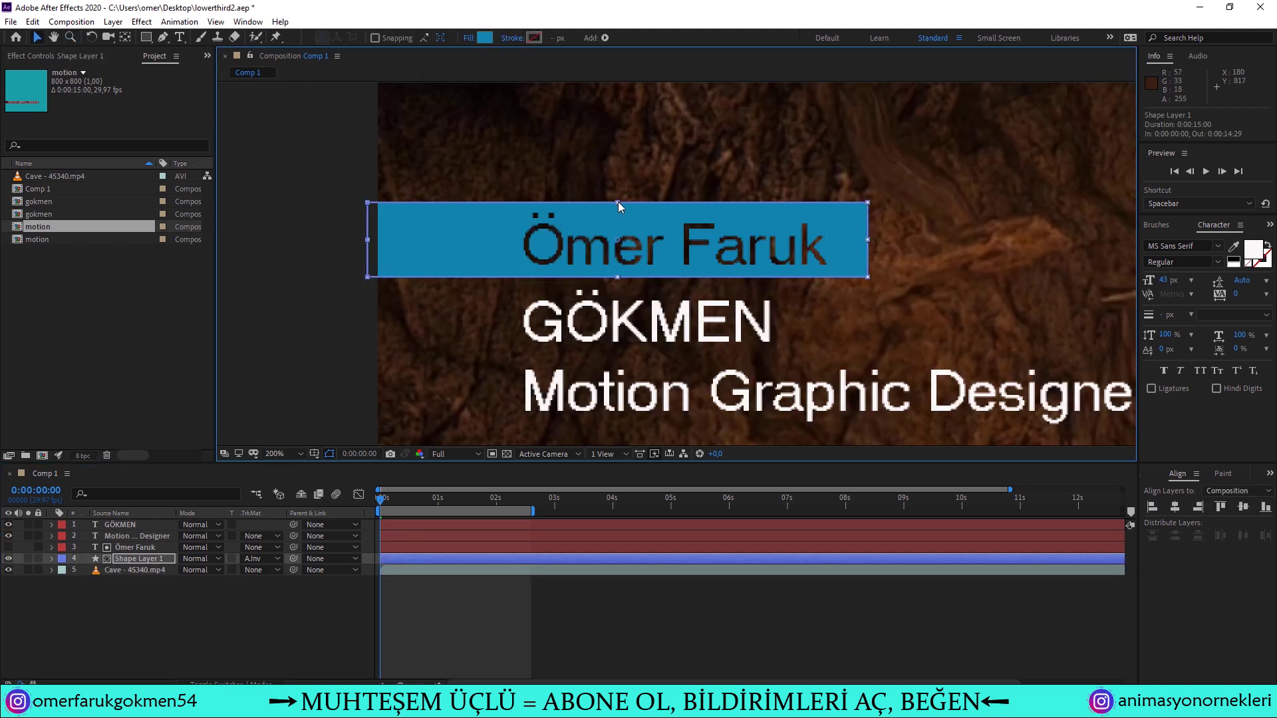
pyautogui.moveTo(617, 202); pyautogui.dragTo(612, 207)
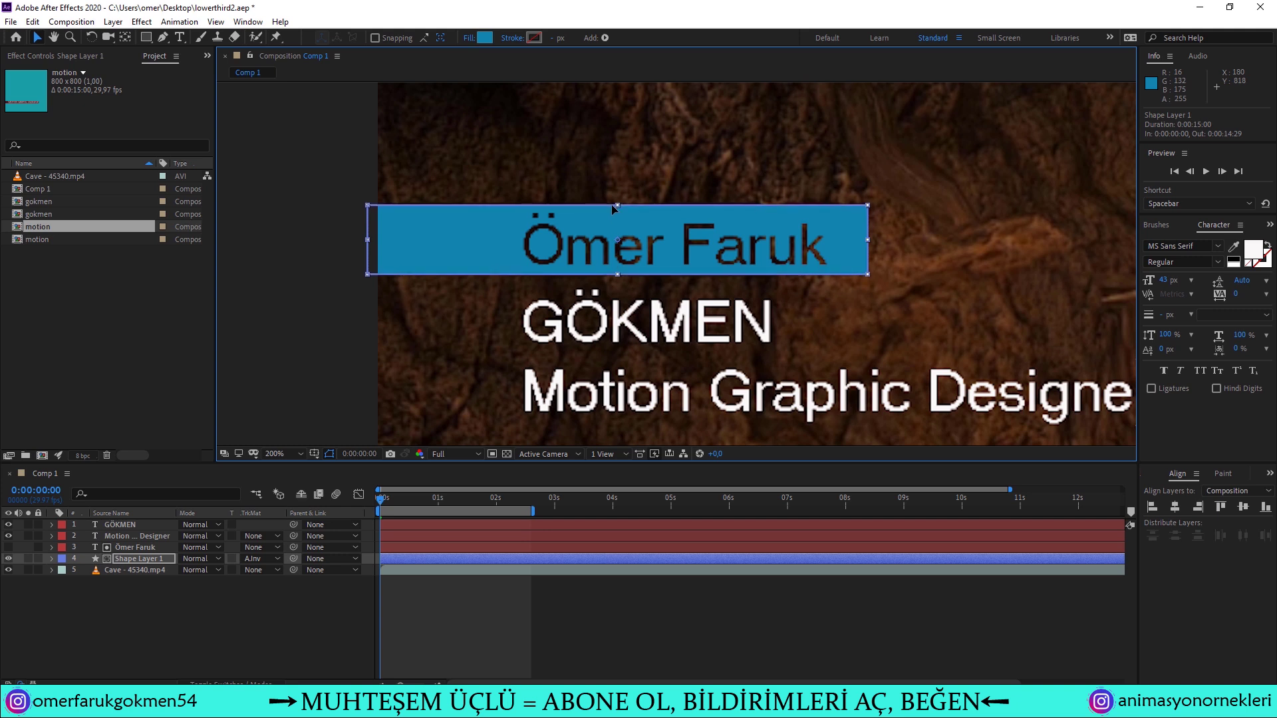
# - Return the viewer magnification to Fit and reselect Shape Layer 1
pyautogui.click(270, 458)
pyautogui.click(284, 213)
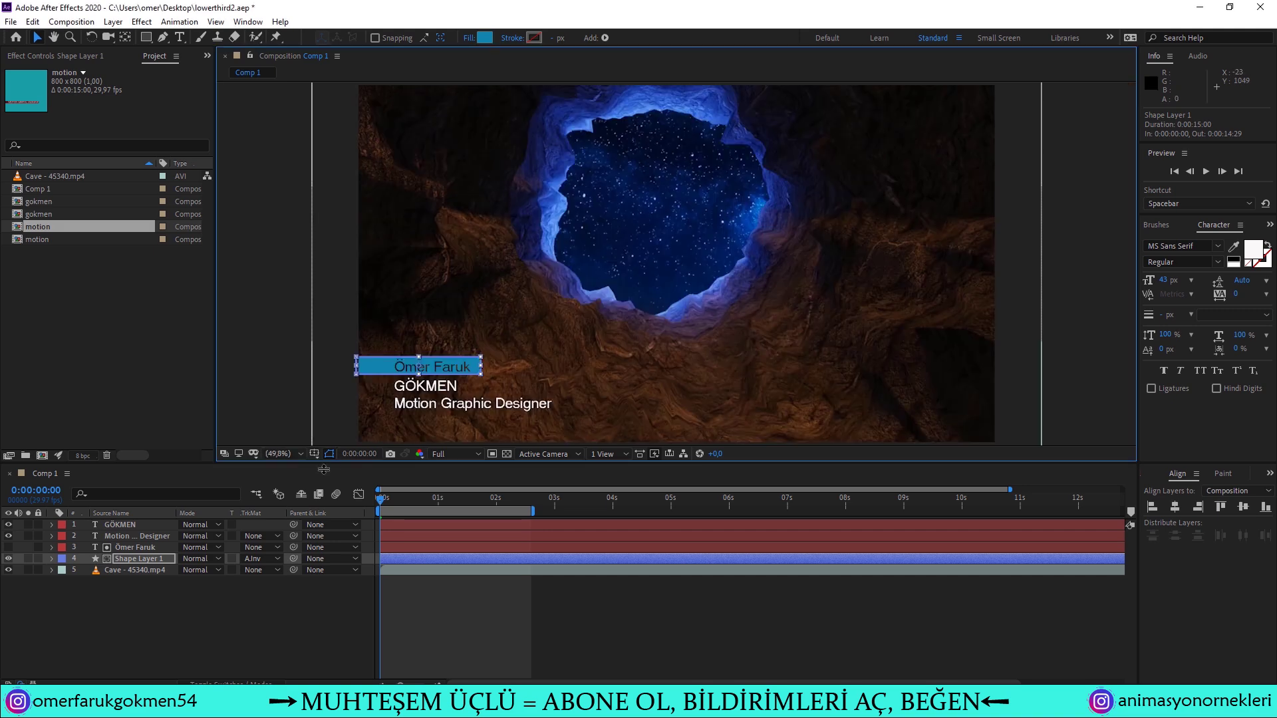
pyautogui.click(242, 621)
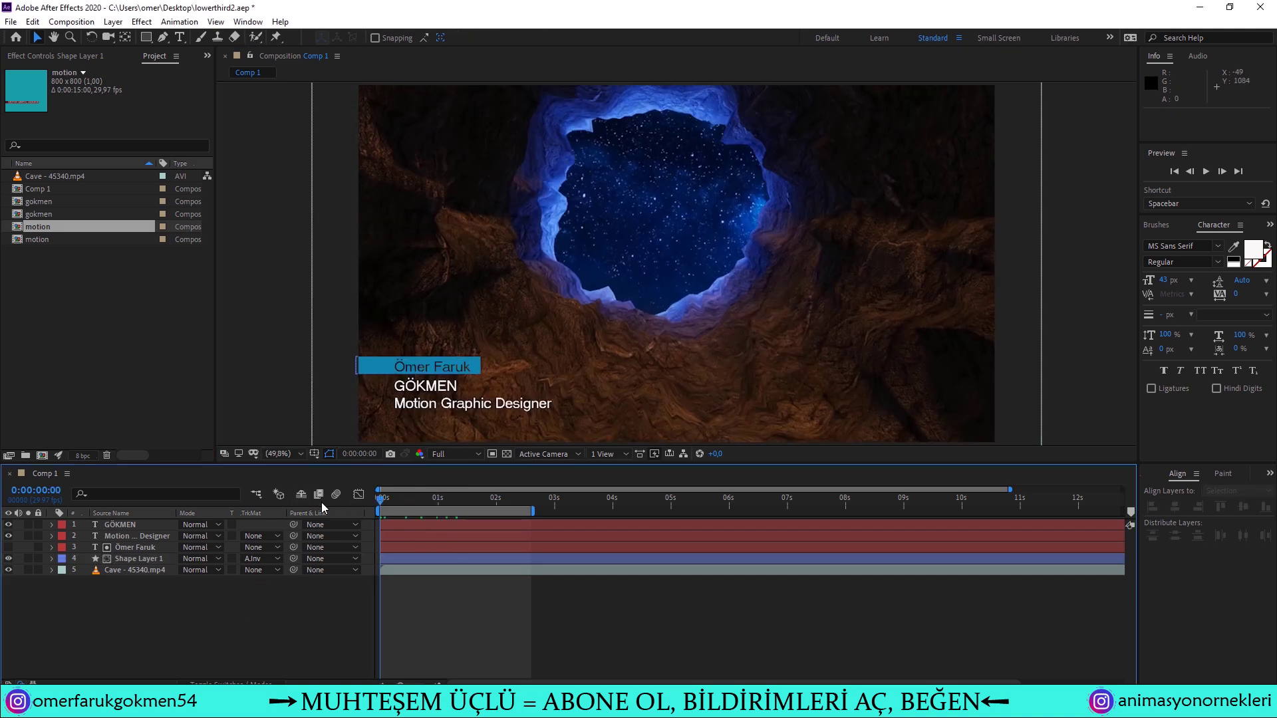
pyautogui.click(130, 560)
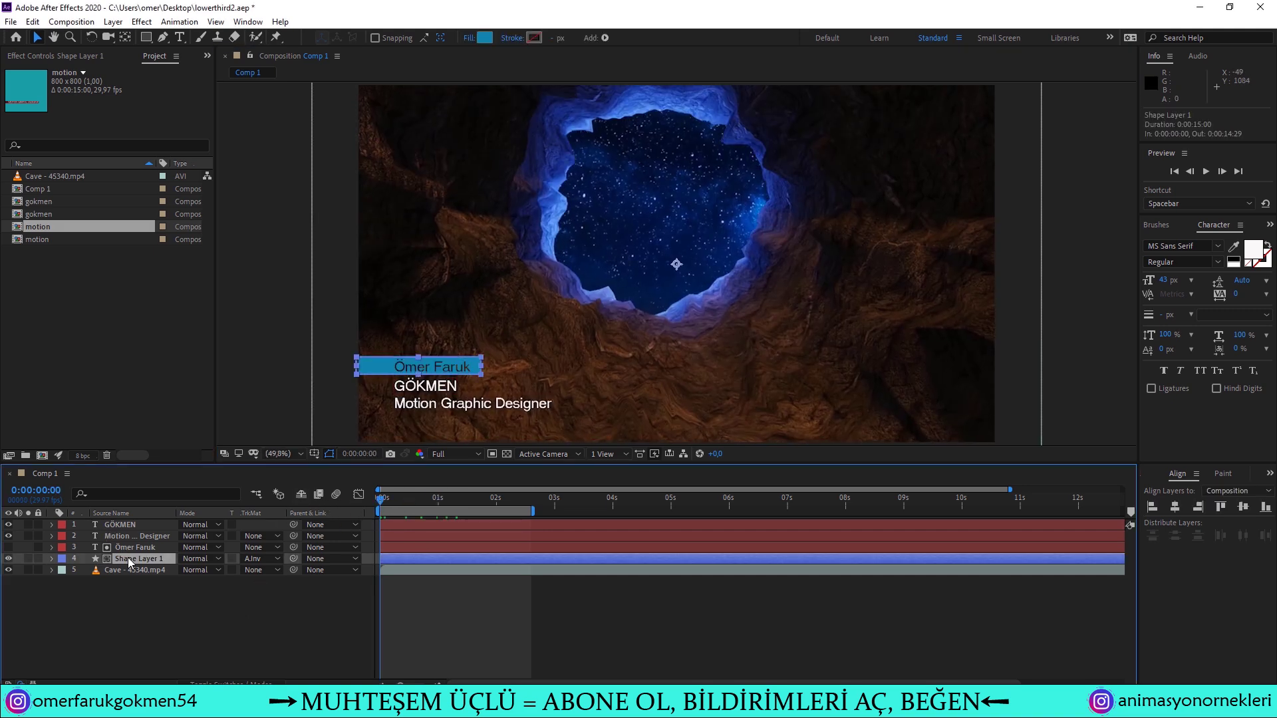
# - Keyframe the bar's Position from off-left at 0s to behind the name at 0:00:00:24
pyautogui.press('p')
pyautogui.click(86, 570)
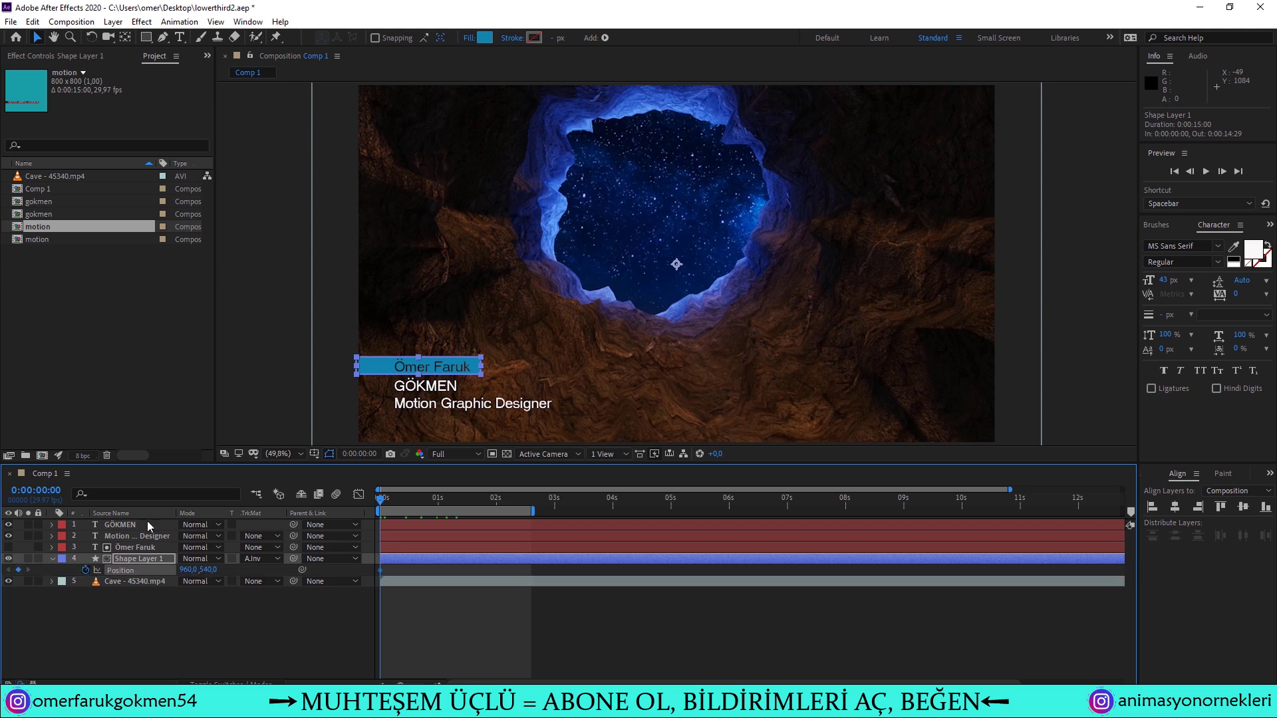
pyautogui.moveTo(415, 369); pyautogui.dragTo(299, 368)
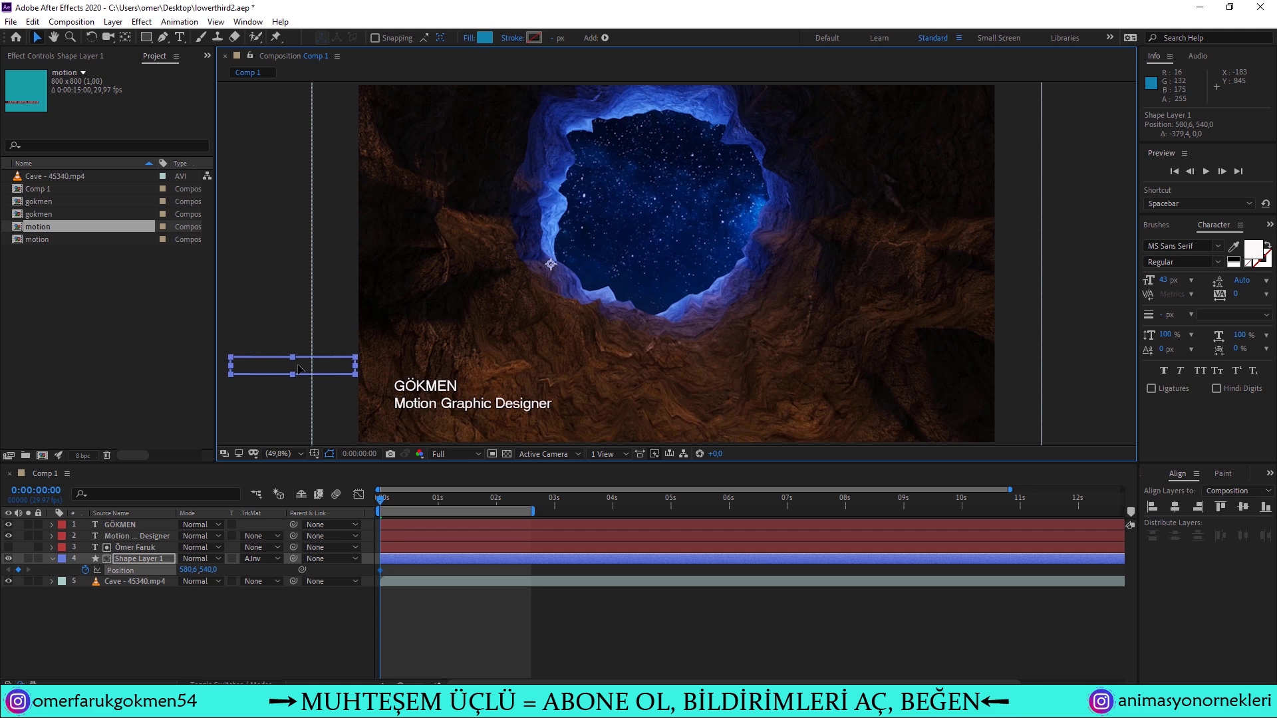
pyautogui.moveTo(380, 504); pyautogui.dragTo(429, 503)
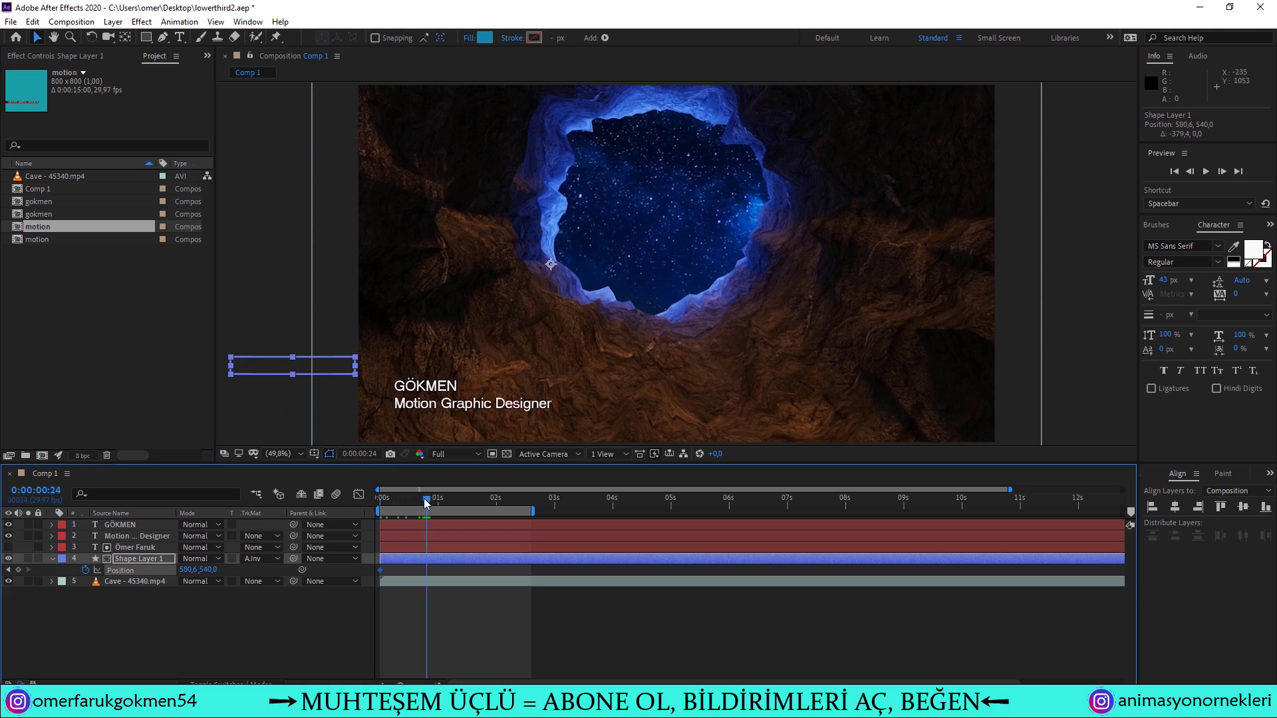
pyautogui.moveTo(323, 373); pyautogui.dragTo(472, 374)
# - Apply Easy Ease to the bar's end Position keyframe and preview the slide-in
pyautogui.click(339, 507)
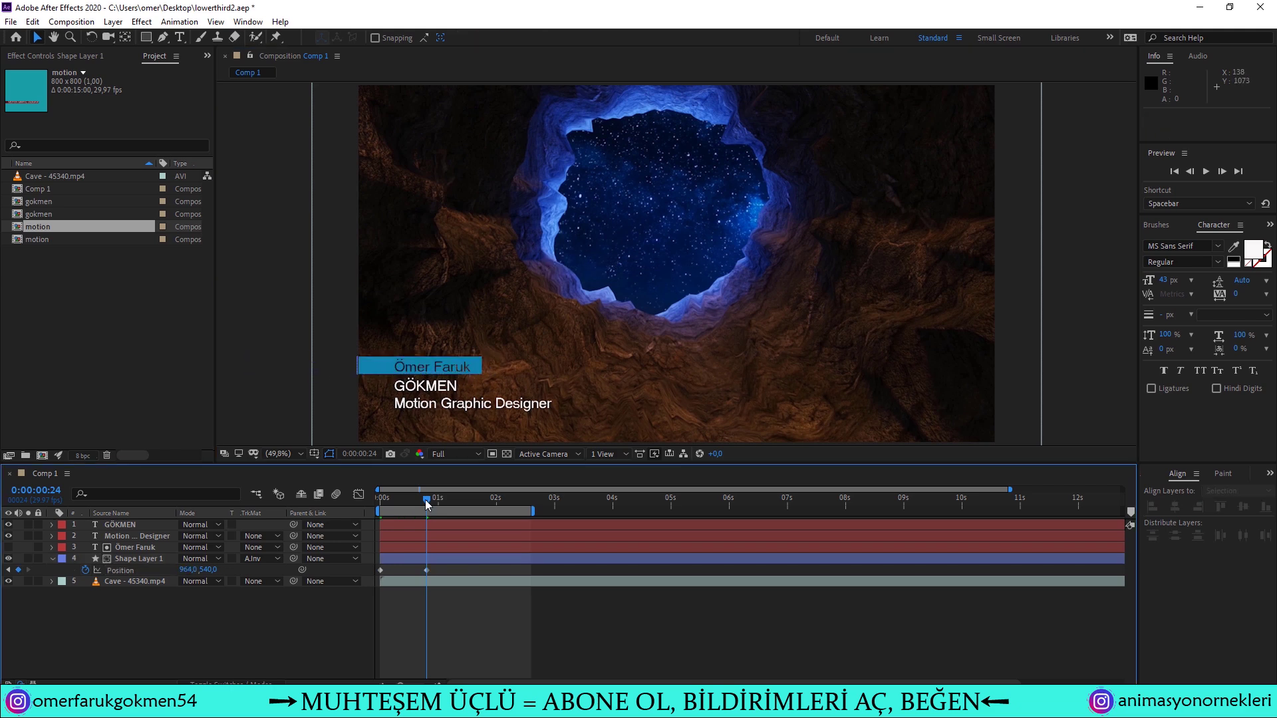
pyautogui.press('Home')
pyautogui.moveTo(382, 504)
pyautogui.mouseDown()
pyautogui.moveTo(434, 504)
pyautogui.moveTo(407, 503)
pyautogui.mouseUp()
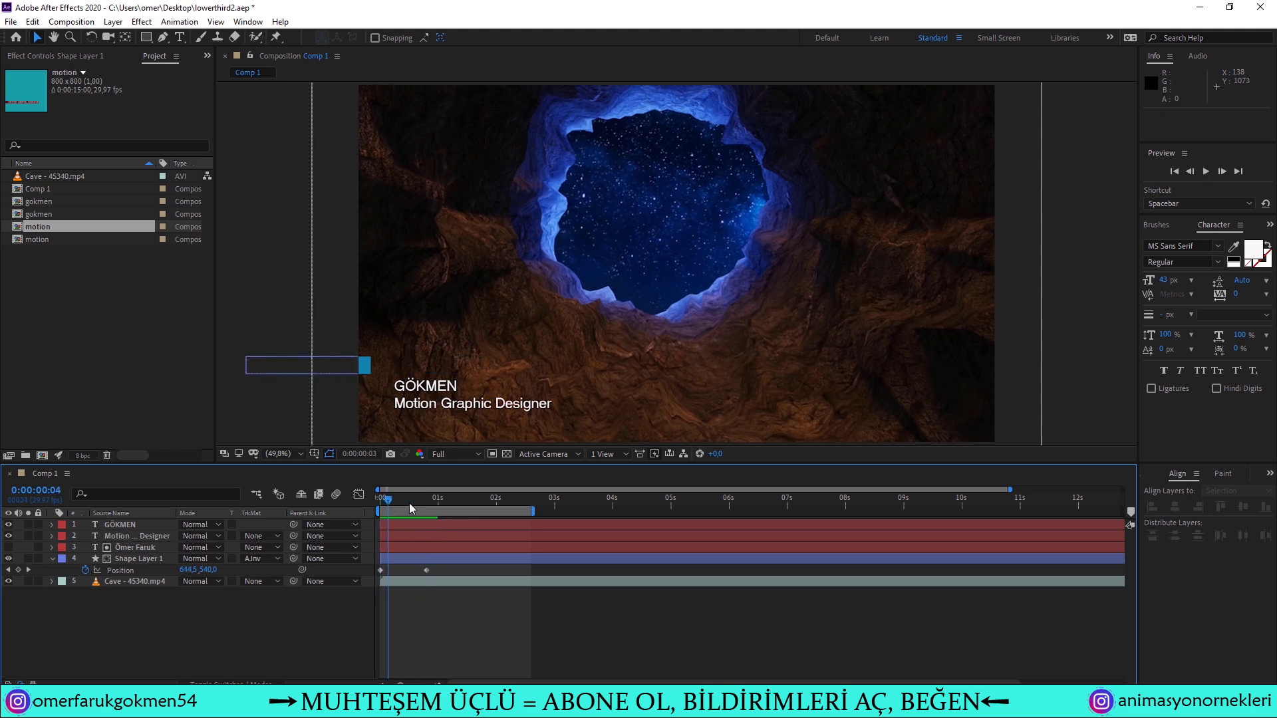
pyautogui.click(427, 571)
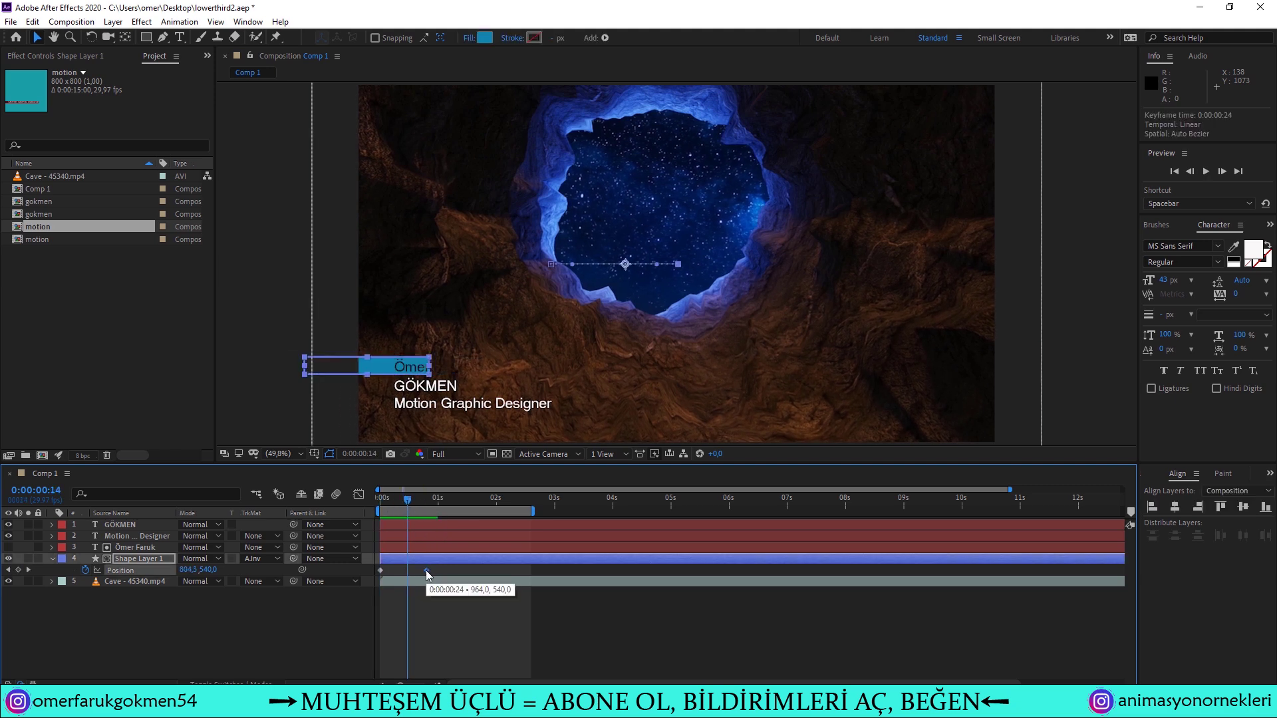
pyautogui.rightClick(427, 570)
pyautogui.moveTo(565, 561)
pyautogui.click(602, 604)
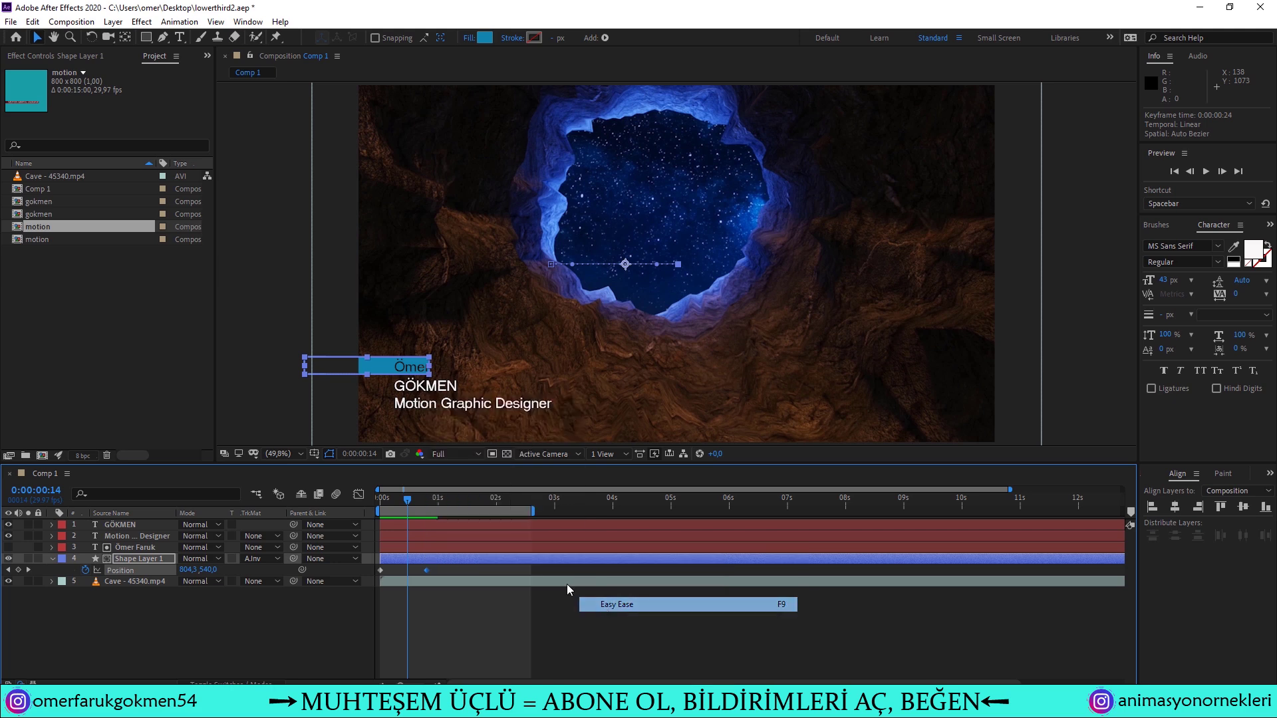
pyautogui.press('space')
pyautogui.press('space')
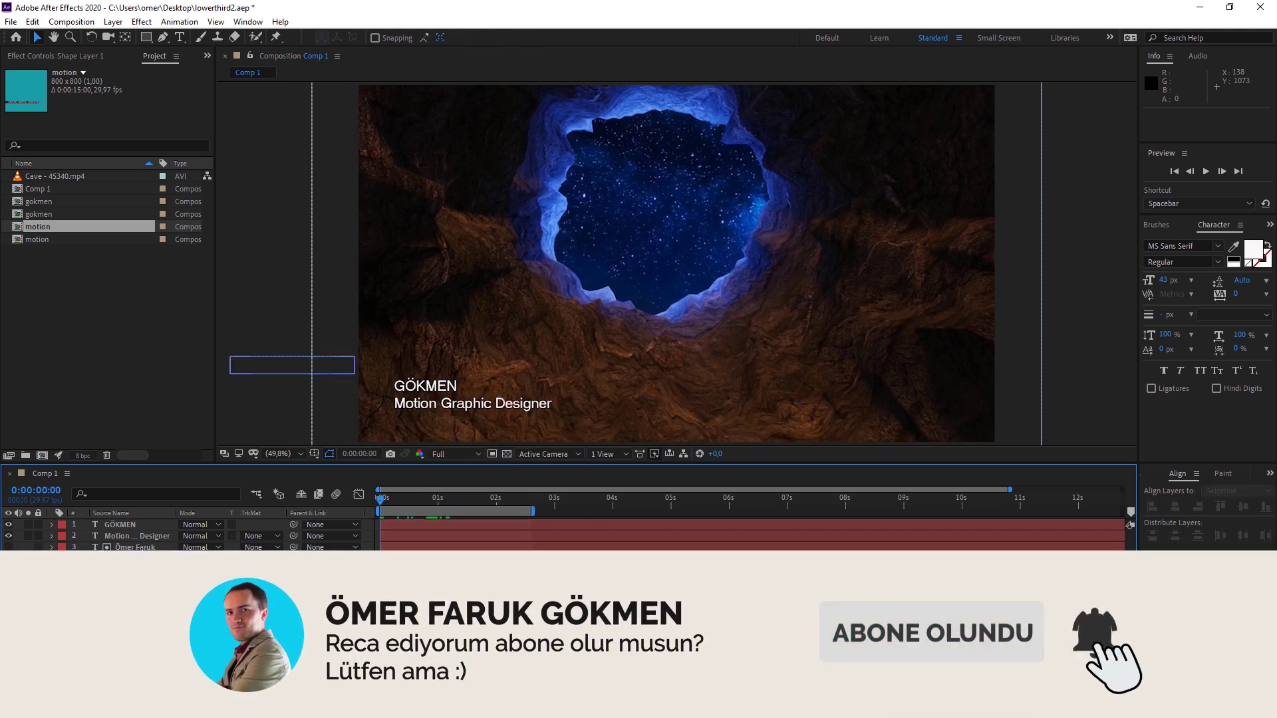
# - Draw a blue rectangle over the Motion Graphic Designer title and place its layer beneath the text
pyautogui.press('space')
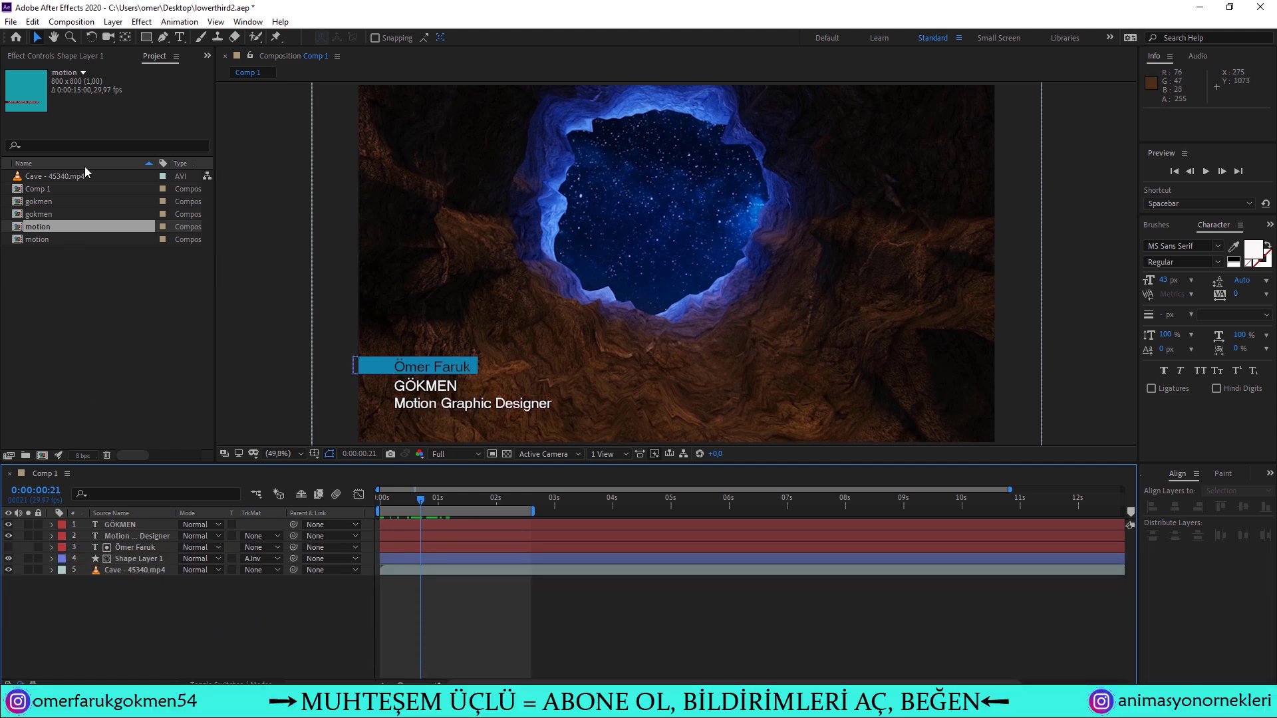
pyautogui.click(146, 37)
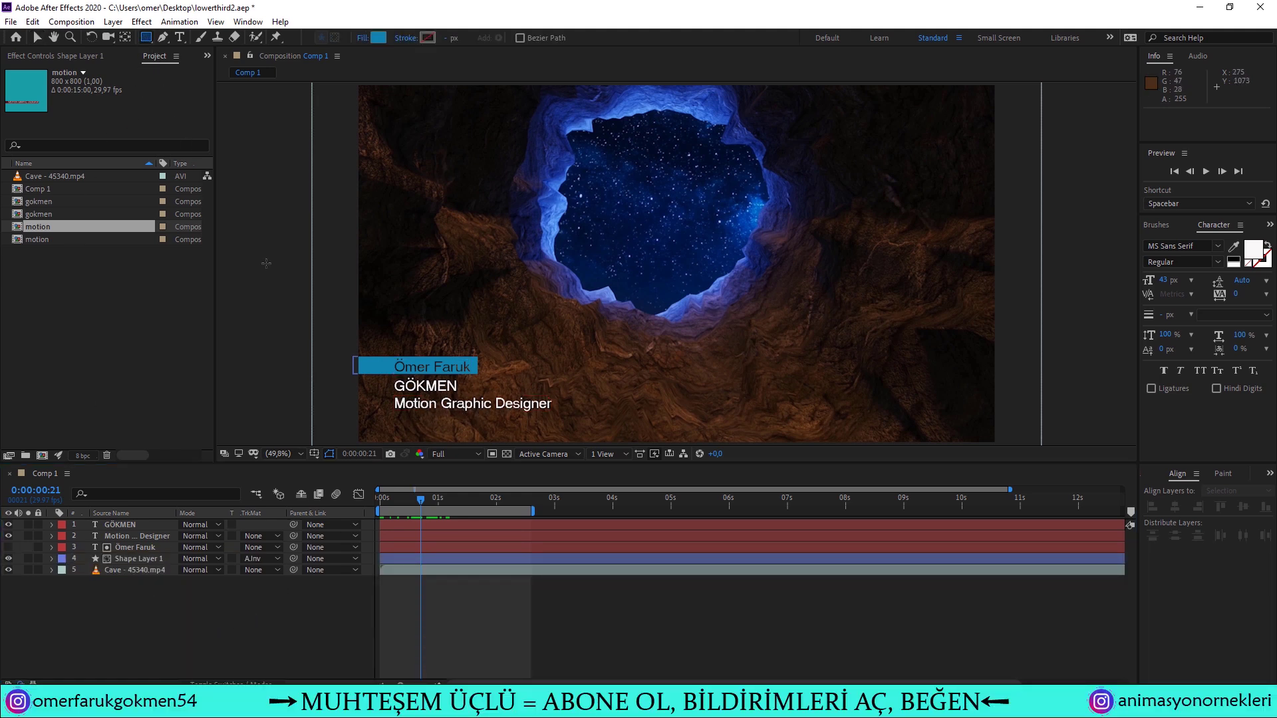
pyautogui.moveTo(355, 398); pyautogui.dragTo(555, 417)
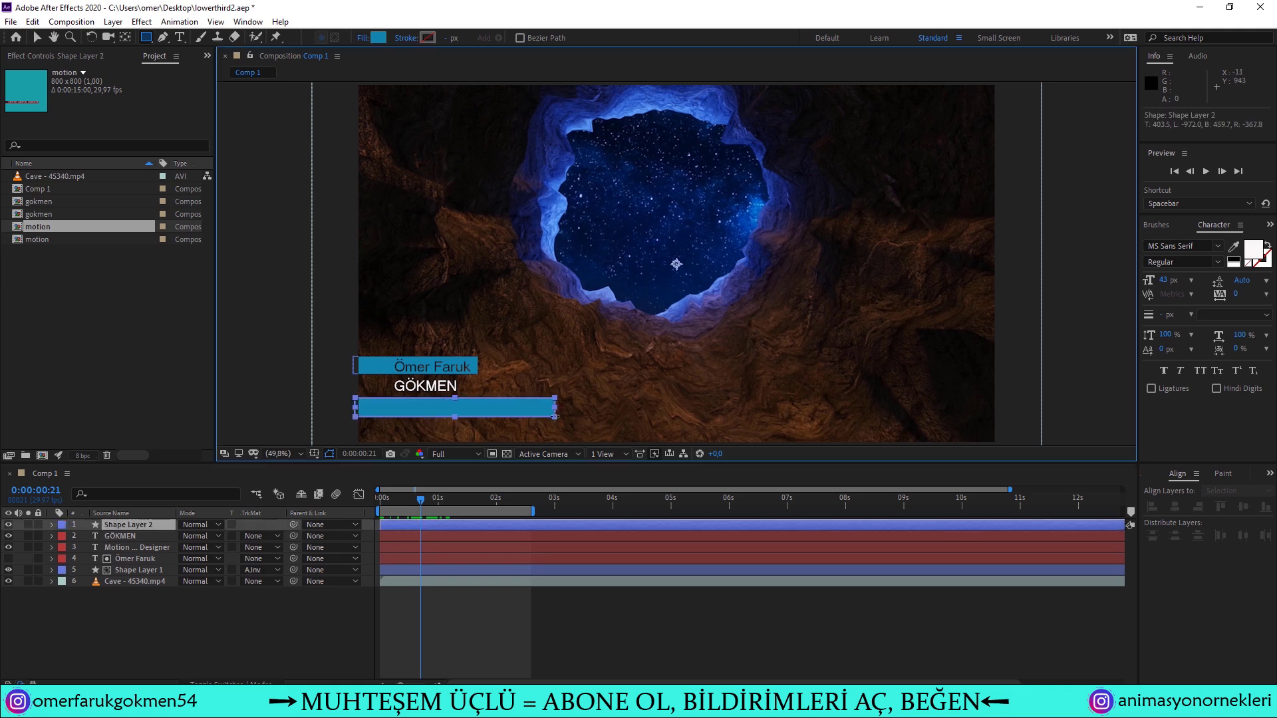
pyautogui.click(52, 525)
pyautogui.moveTo(142, 525)
pyautogui.mouseDown()
pyautogui.moveTo(145, 559)
pyautogui.moveTo(132, 556)
pyautogui.mouseUp()
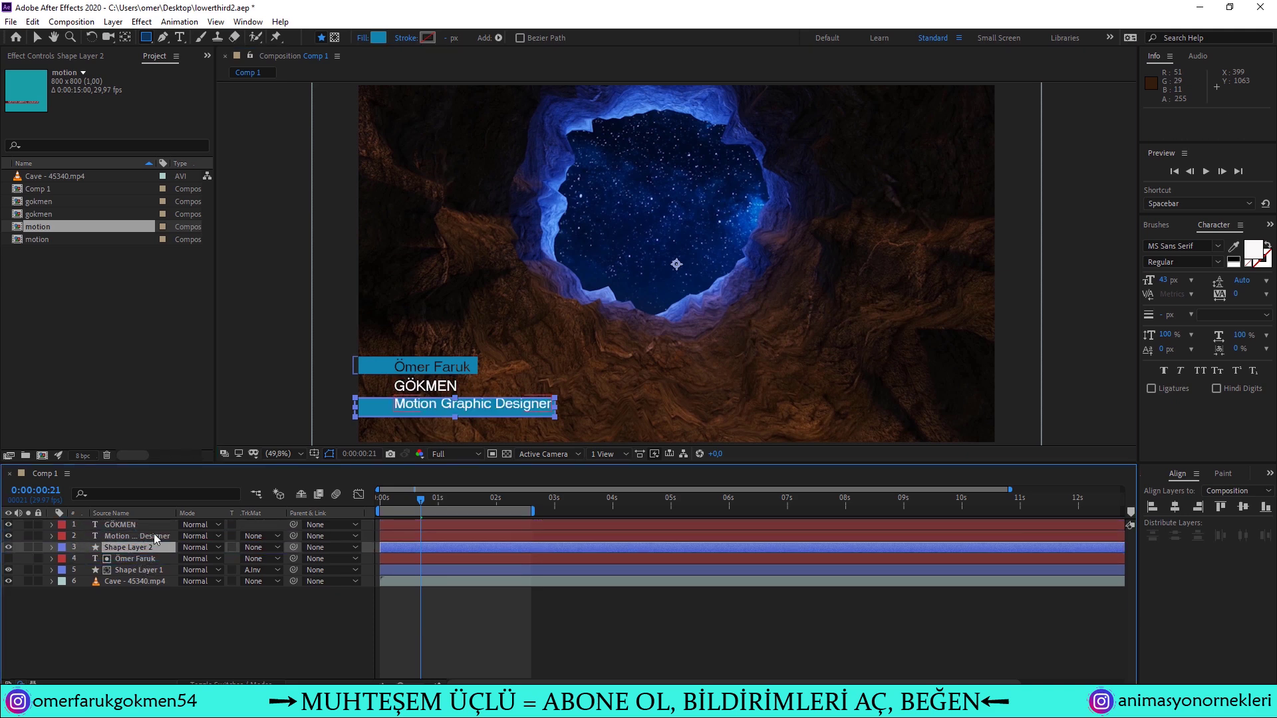
# - Zoom in and make the title bar thinner to fit the text, then view the whole frame
pyautogui.press('z')
pyautogui.click(615, 317)
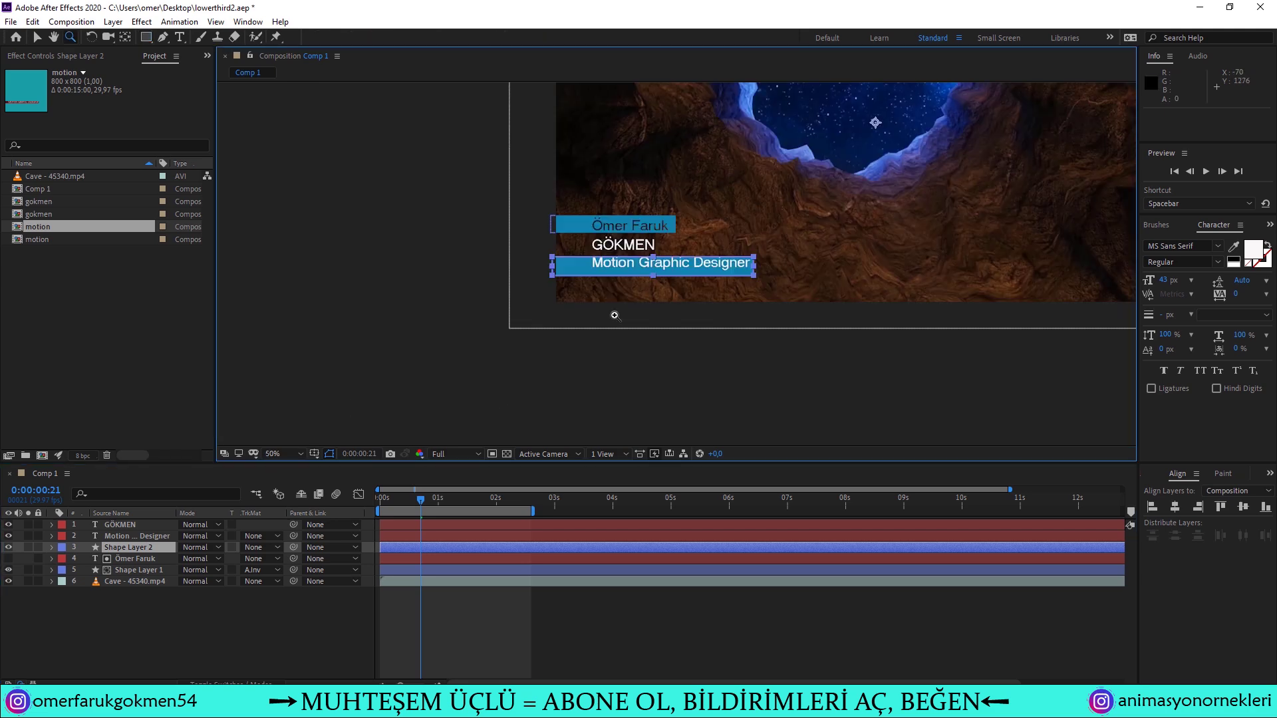
pyautogui.click(615, 316)
pyautogui.click(645, 281)
pyautogui.moveTo(647, 285)
pyautogui.mouseDown()
pyautogui.moveTo(583, 292)
pyautogui.moveTo(601, 275)
pyautogui.mouseUp()
pyautogui.press('v')
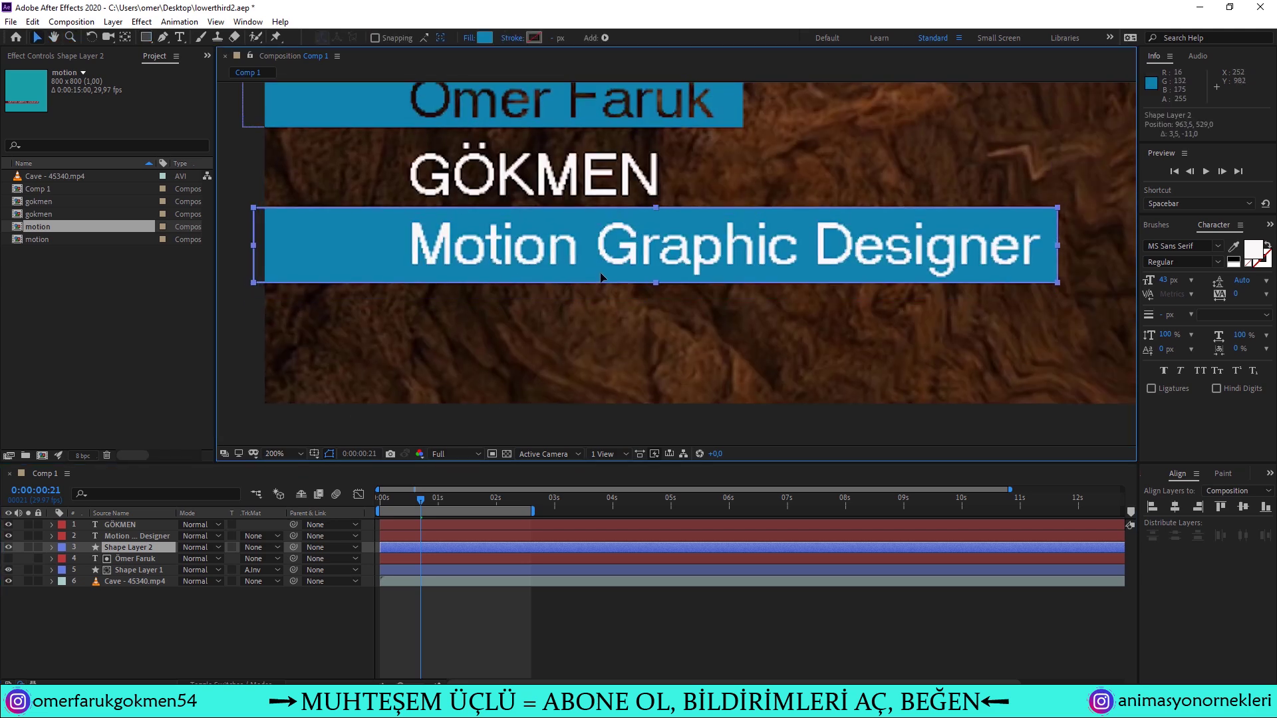
pyautogui.moveTo(652, 209); pyautogui.dragTo(653, 214)
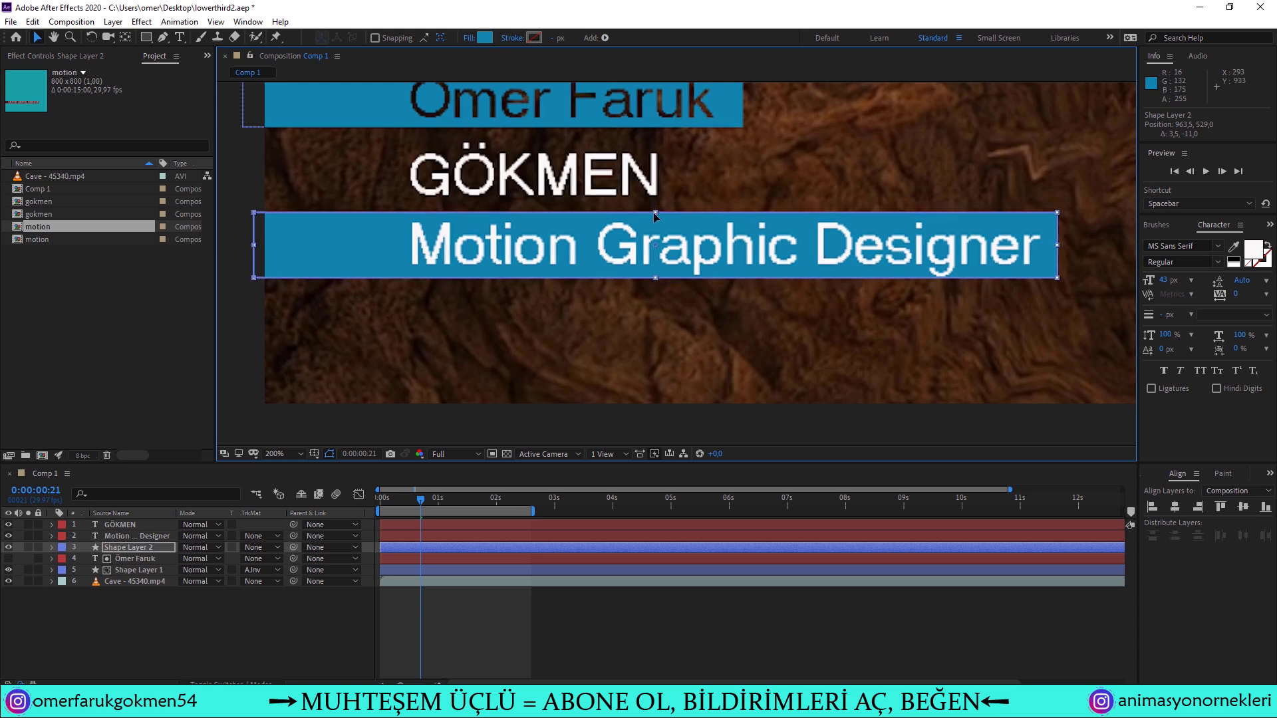
pyautogui.click(270, 628)
pyautogui.click(284, 454)
pyautogui.click(286, 232)
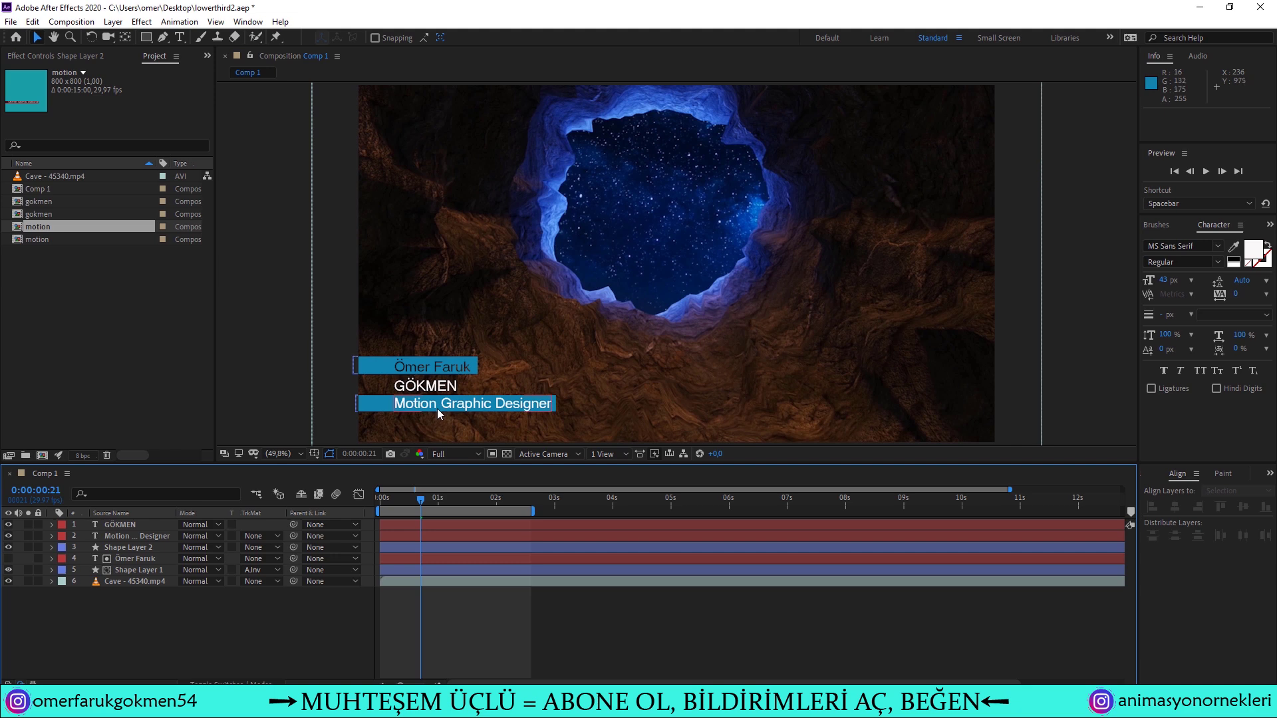
# - Check the title text and Shape Layer 2 in the timeline, then clear the selection
pyautogui.click(129, 546)
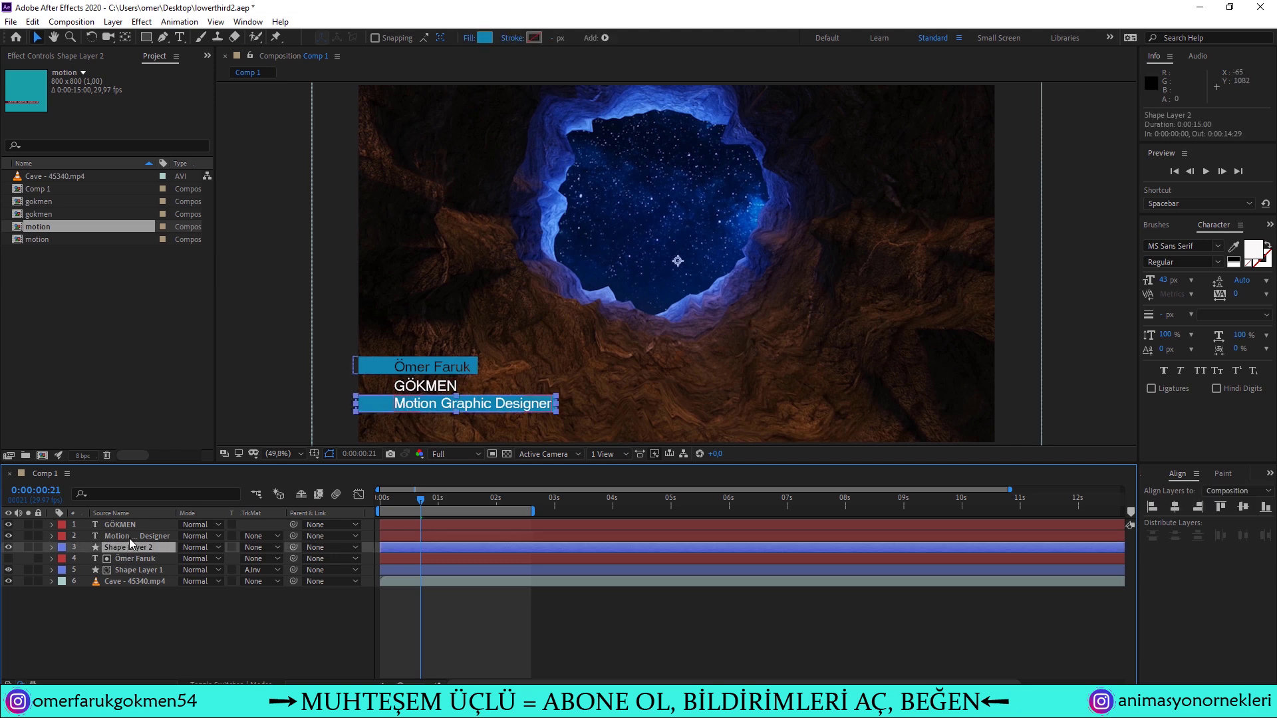
pyautogui.click(149, 536)
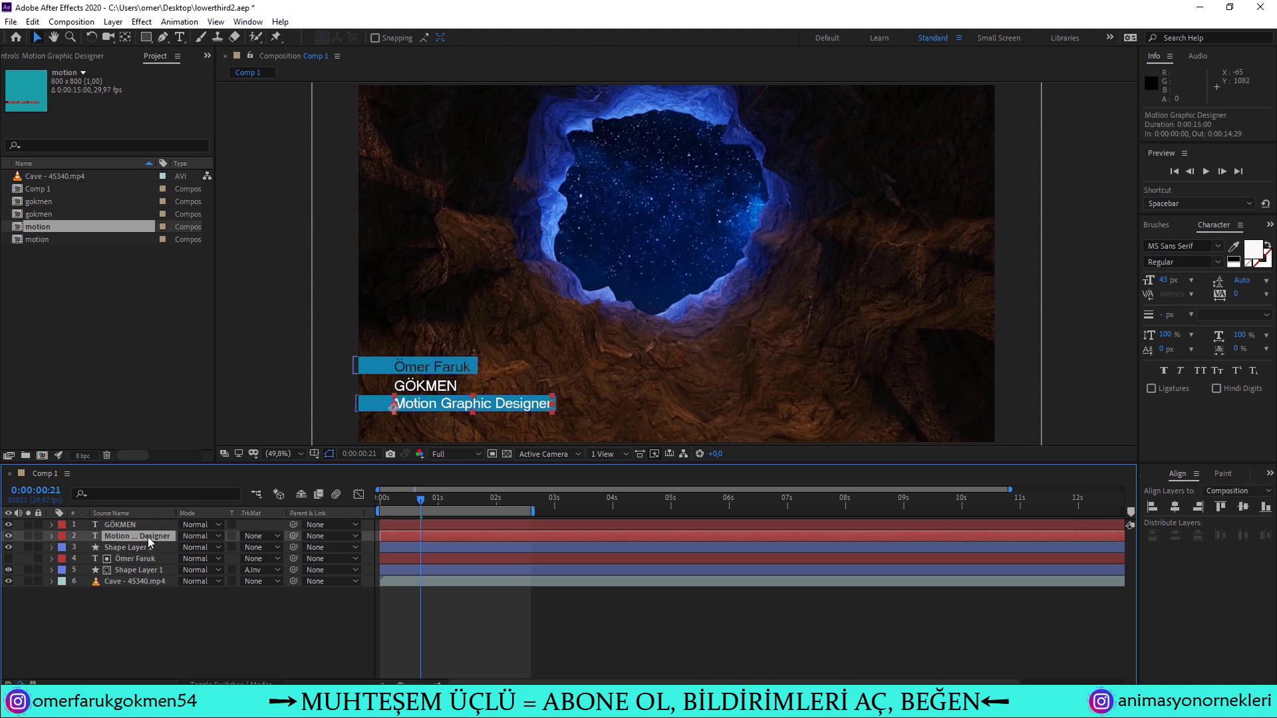
pyautogui.click(148, 547)
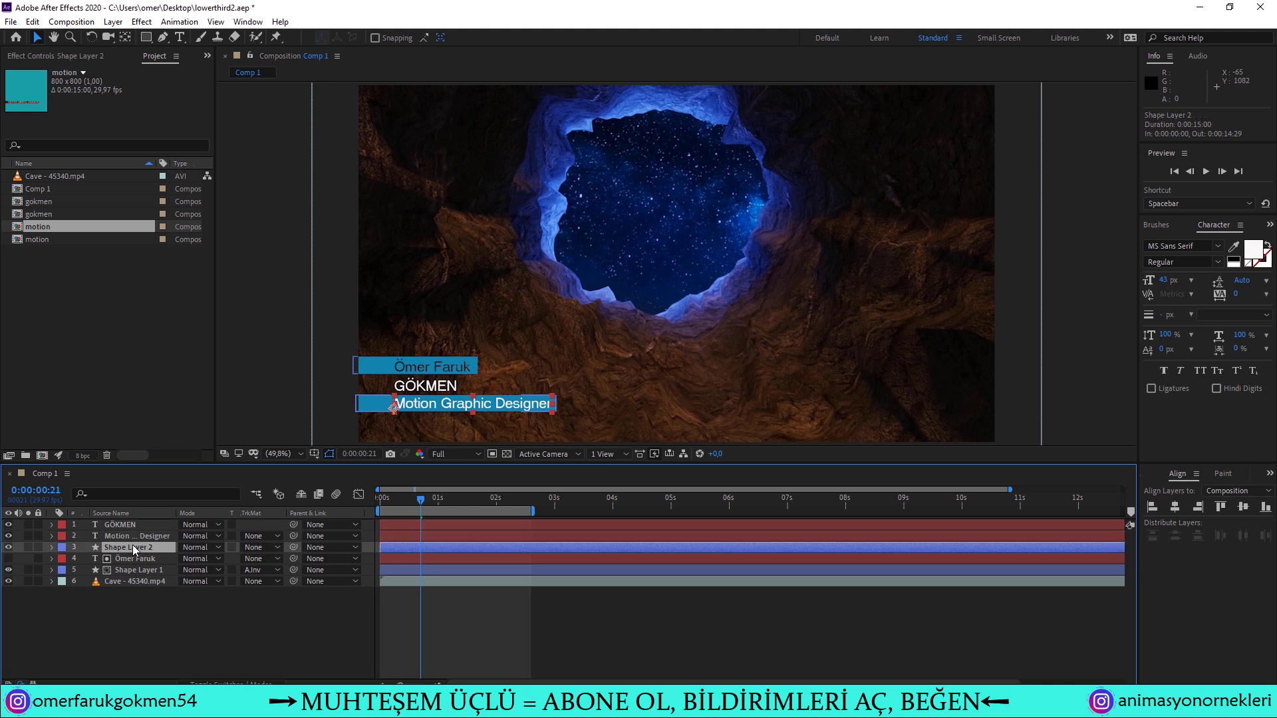
pyautogui.click(149, 632)
# - Precompose the Motion Graphic Designer text and Shape Layer 2 as 'motion', then scrub to check
pyautogui.keyDown('shift'); pyautogui.click(140, 536); pyautogui.keyUp('shift')
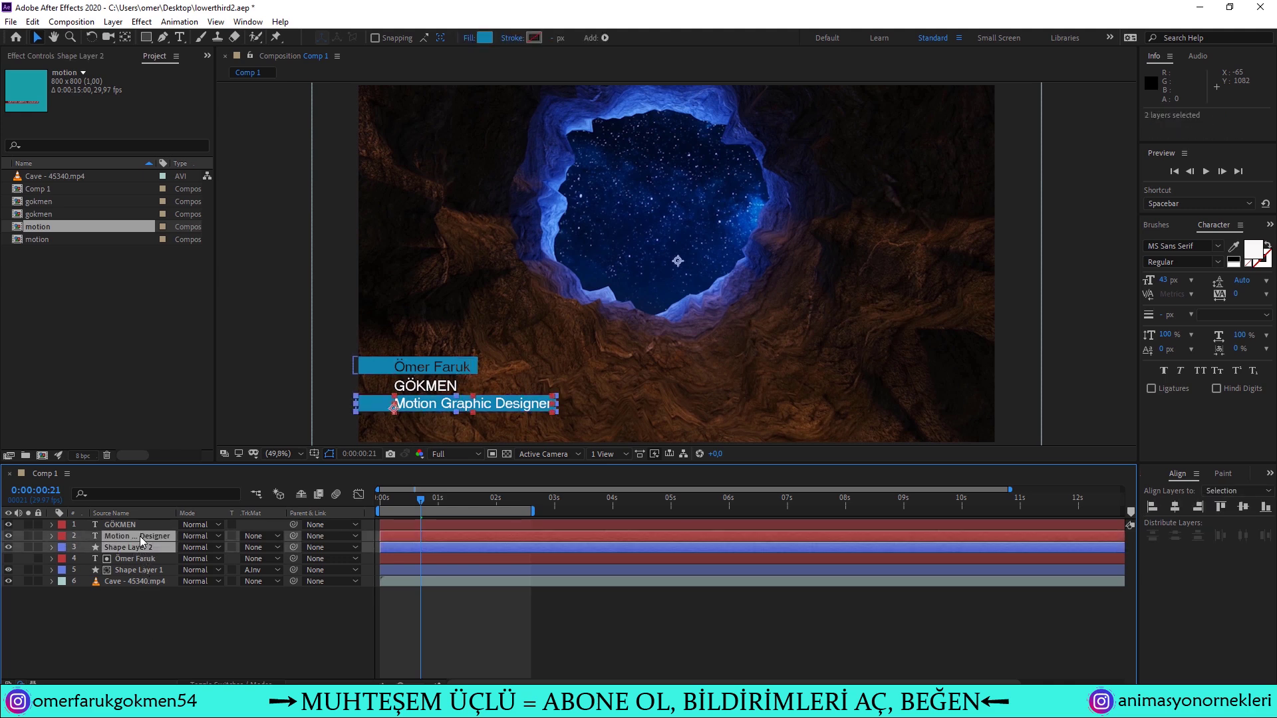
pyautogui.hotkey('ctrl', 'shift', 'c')
pyautogui.write('motion')
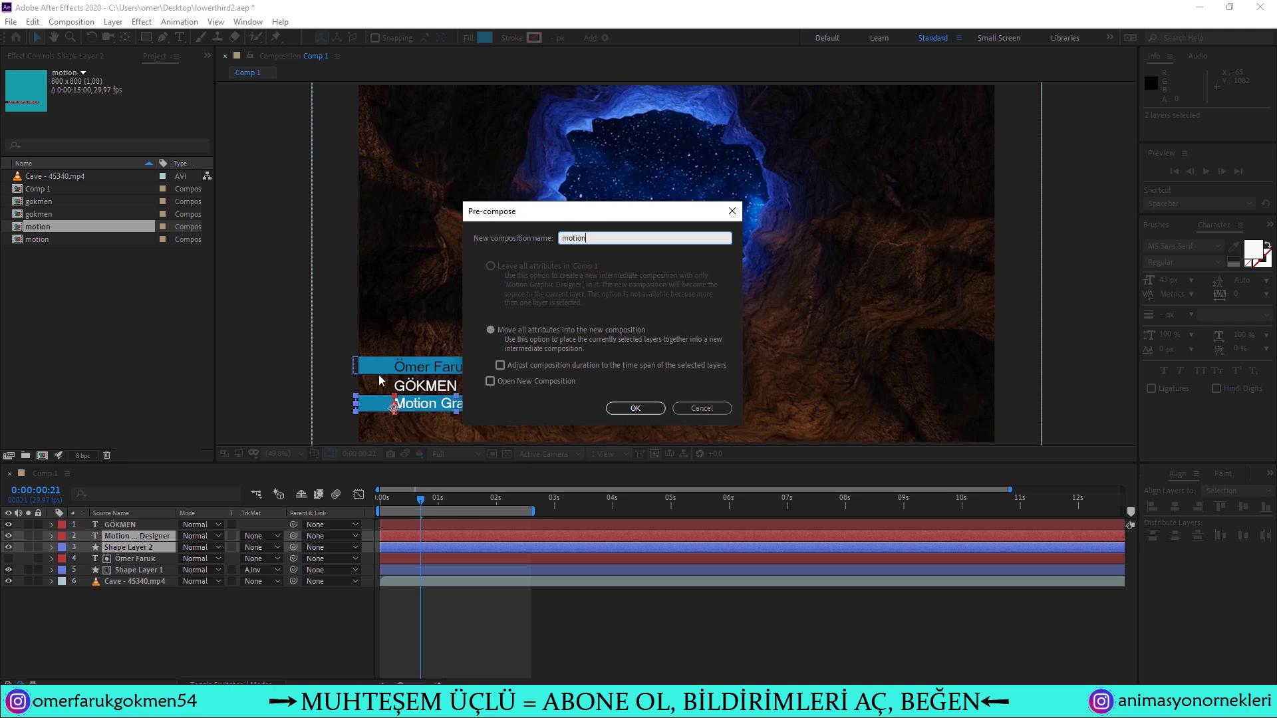
pyautogui.press('Return')
pyautogui.click(199, 629)
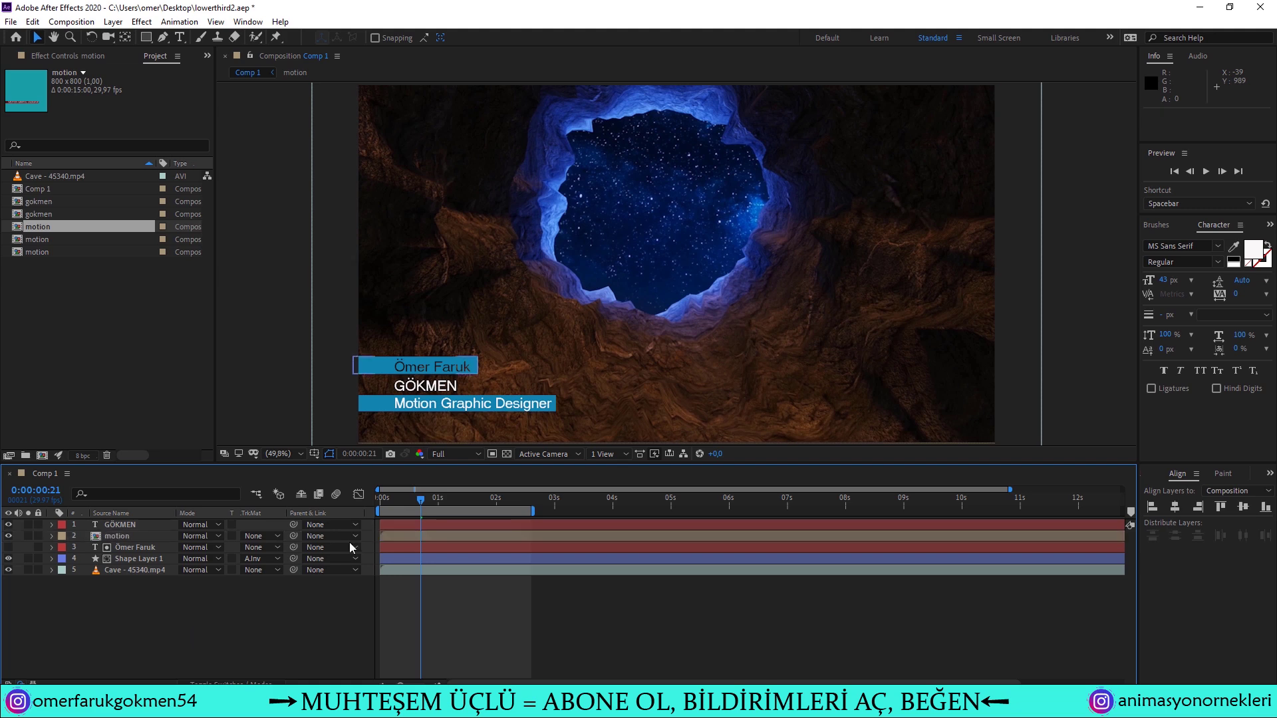
pyautogui.moveTo(435, 509); pyautogui.dragTo(413, 508)
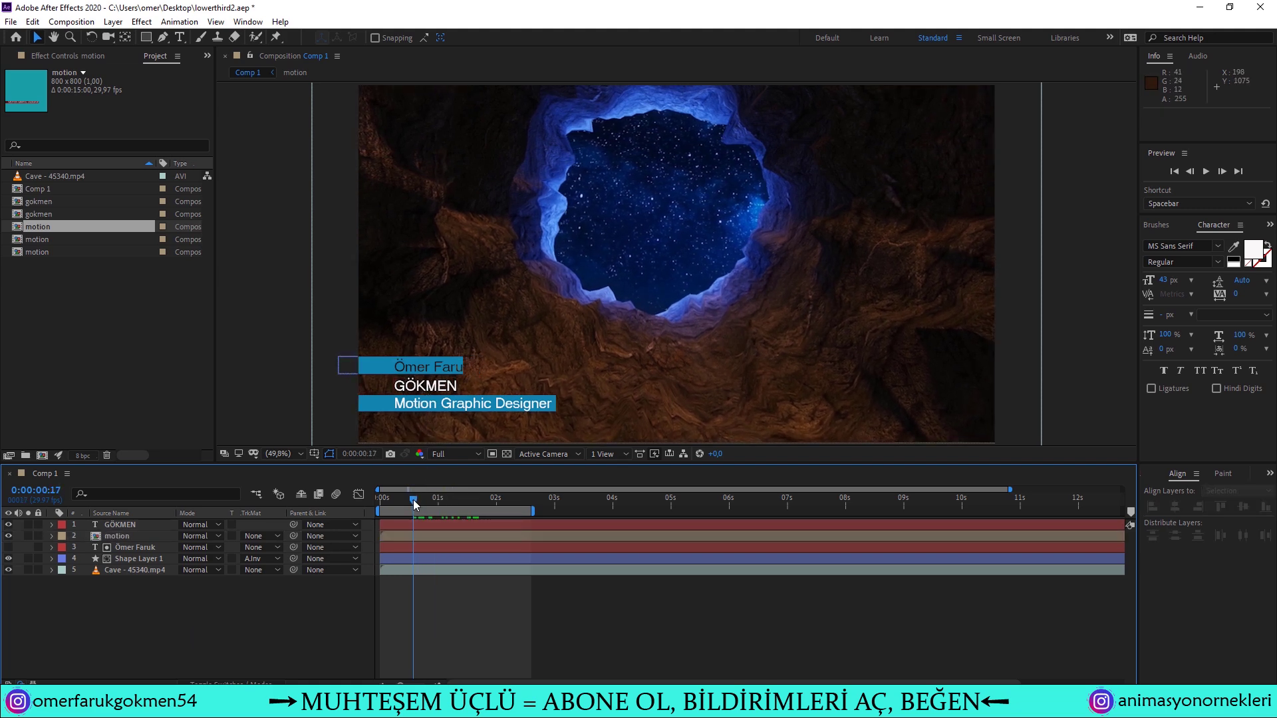
pyautogui.moveTo(414, 503); pyautogui.dragTo(422, 503)
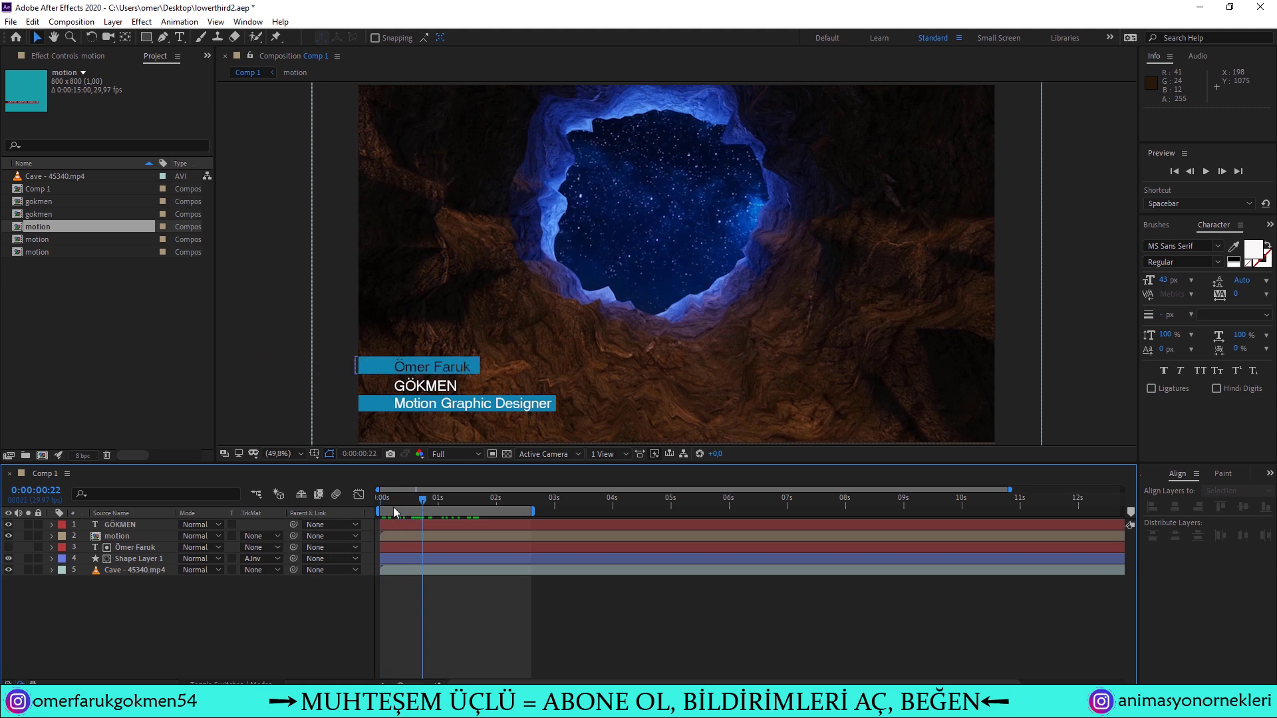
# - Keyframe GÖKMEN's Position from behind the name bar at the start to its line at one second
pyautogui.click(118, 526)
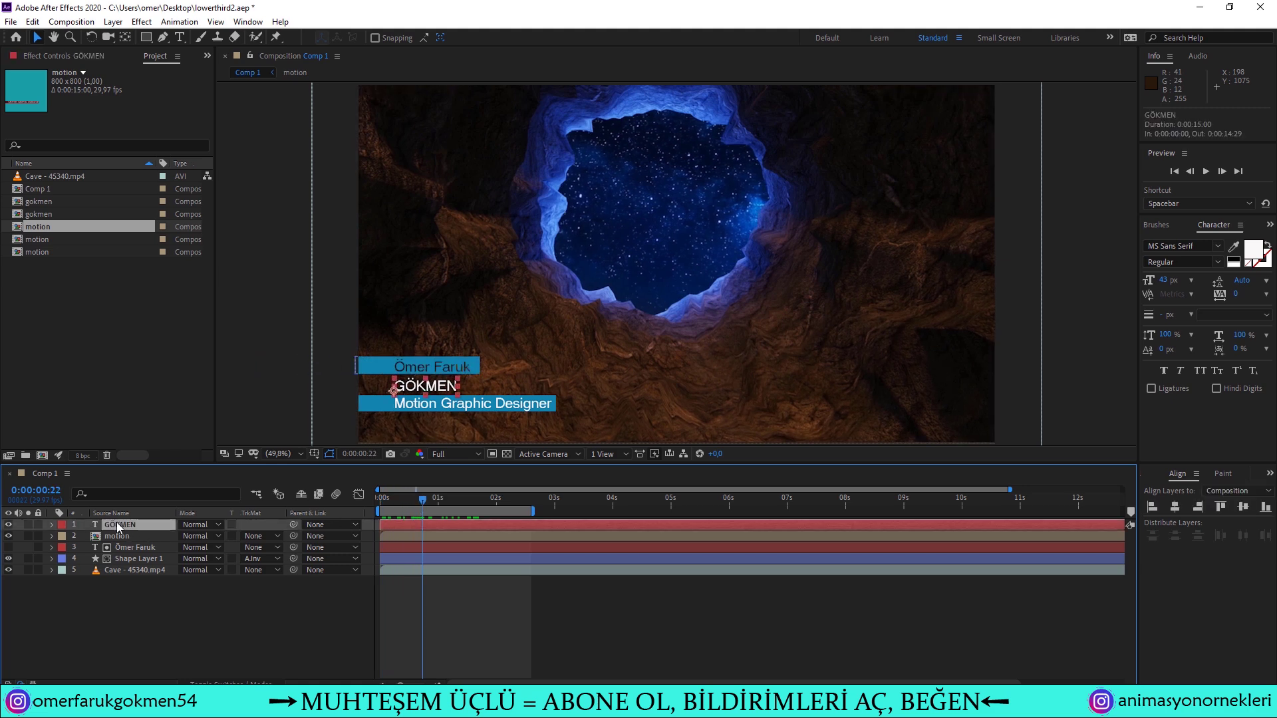
pyautogui.moveTo(399, 504); pyautogui.dragTo(421, 511)
pyautogui.press('p')
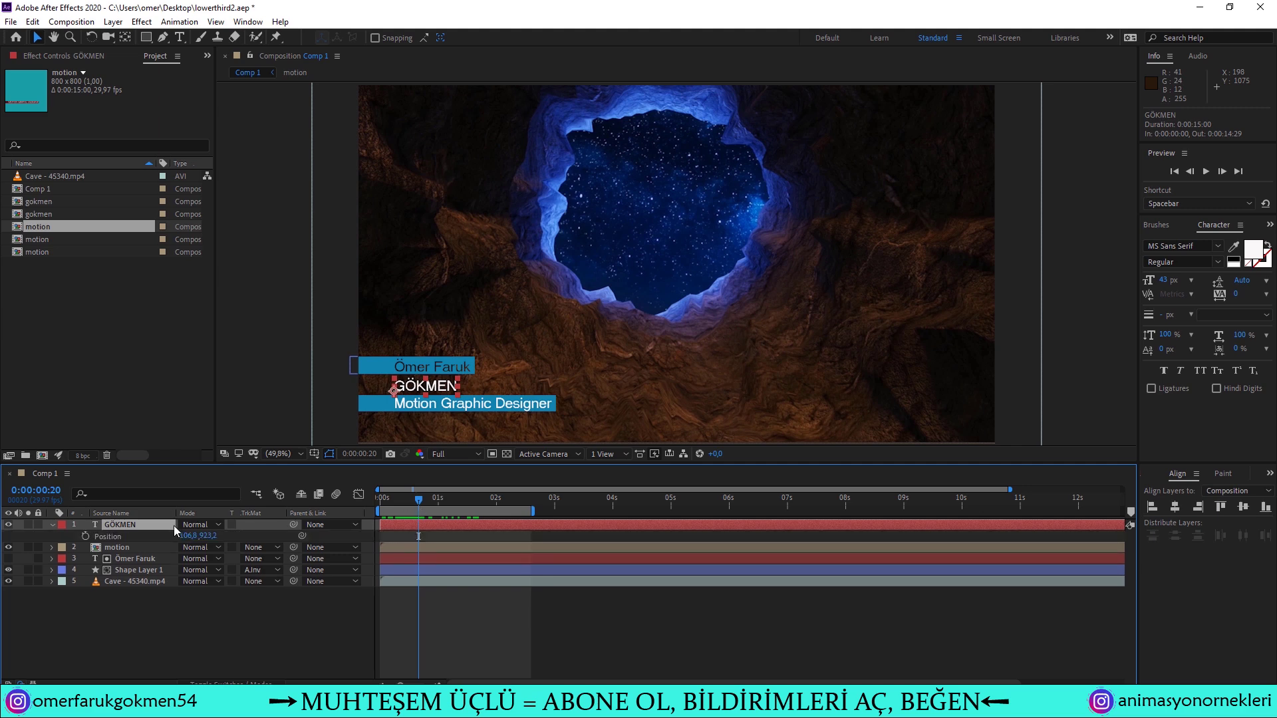
pyautogui.click(85, 536)
pyautogui.moveTo(419, 387); pyautogui.dragTo(418, 370)
pyautogui.moveTo(419, 499); pyautogui.dragTo(440, 503)
pyautogui.click(437, 381)
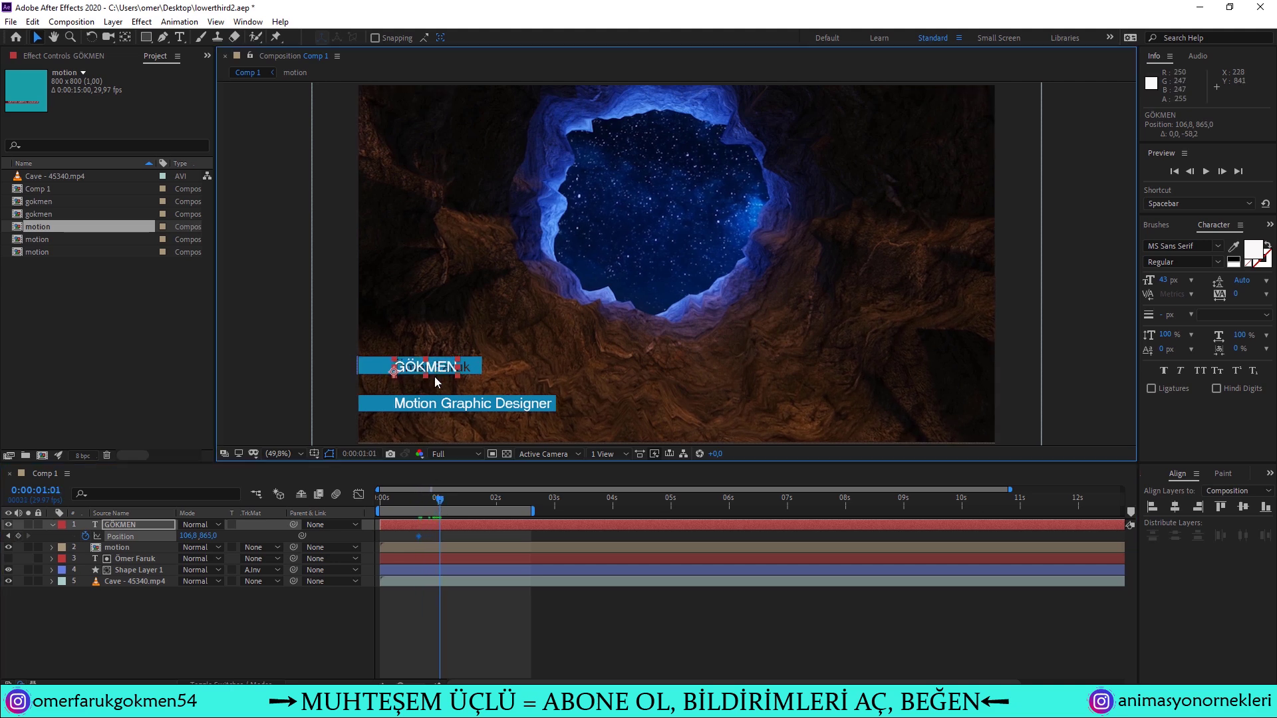
pyautogui.moveTo(435, 377); pyautogui.dragTo(435, 393)
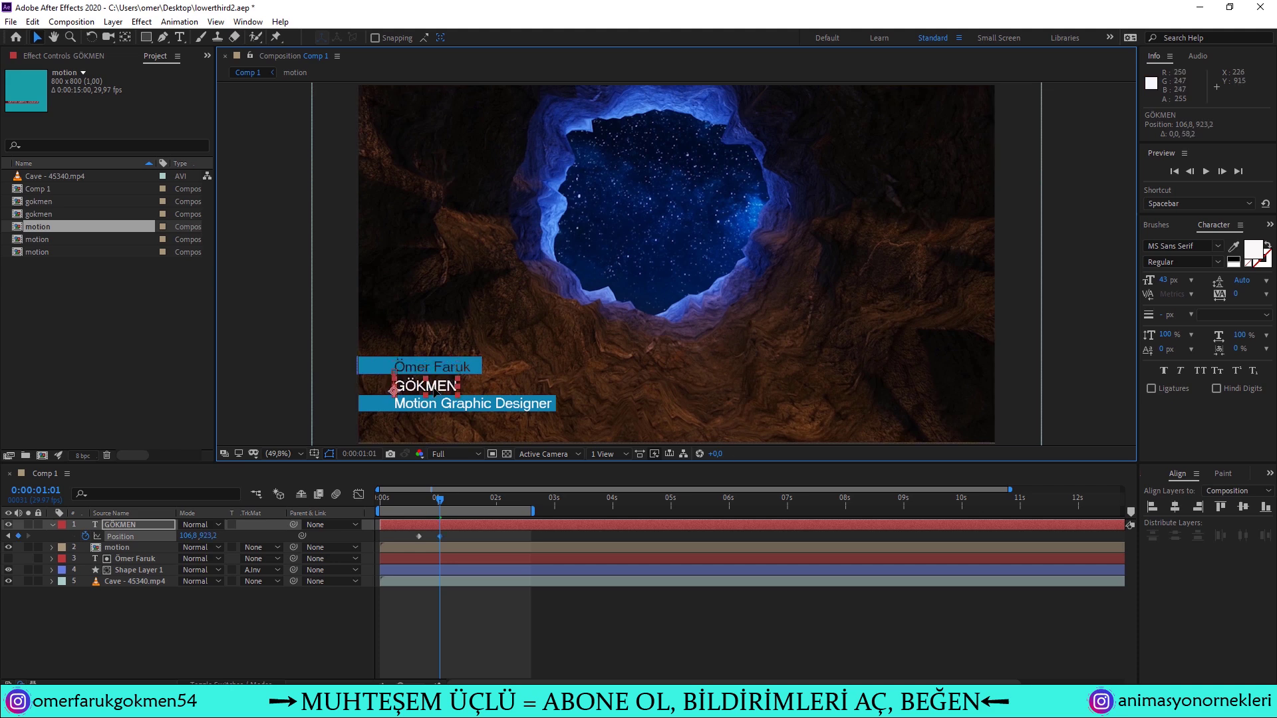
# - Apply Easy Ease to both GÖKMEN Position keyframes, preview, and return to frame 0
pyautogui.moveTo(454, 535); pyautogui.dragTo(393, 530)
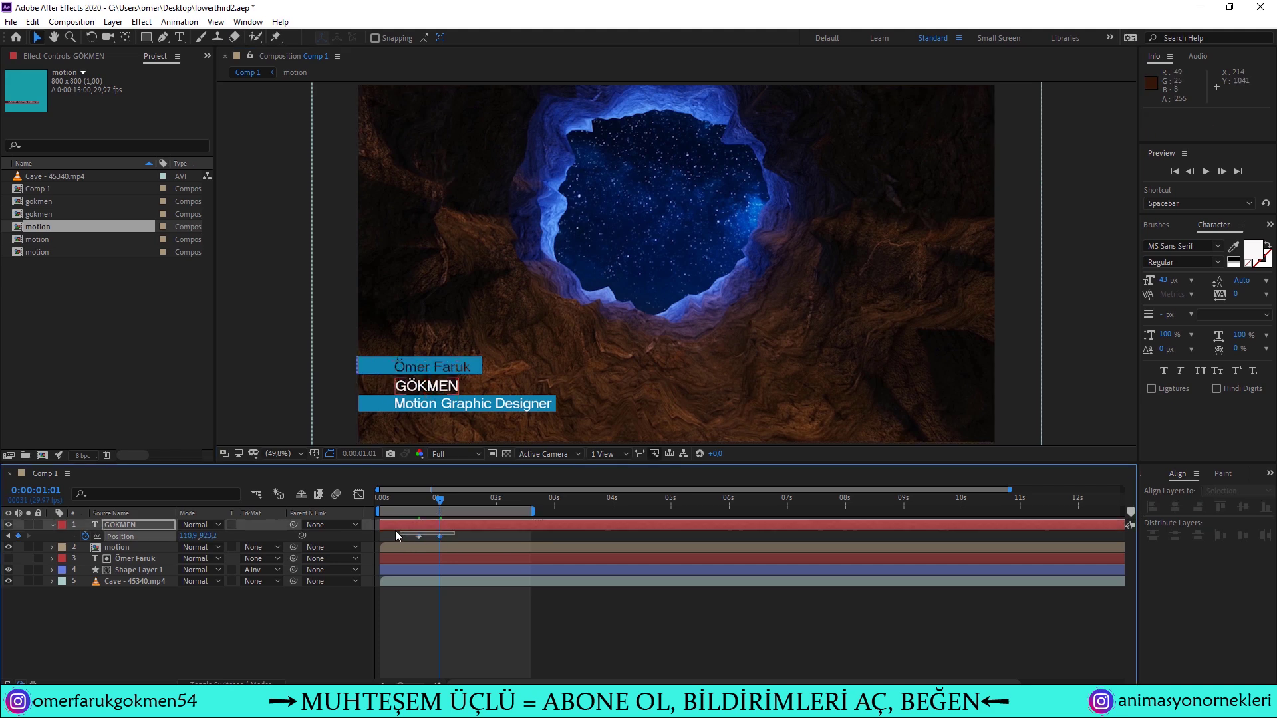
pyautogui.rightClick(420, 537)
pyautogui.moveTo(475, 527)
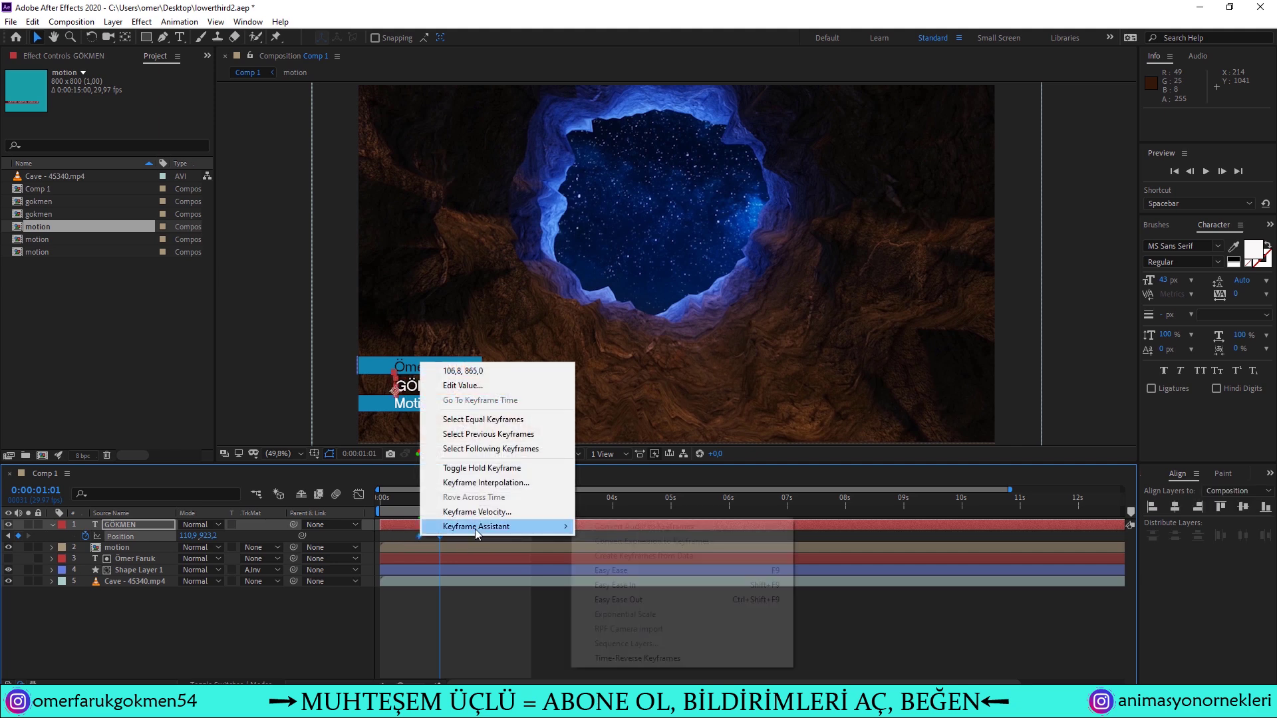
pyautogui.click(610, 571)
pyautogui.moveTo(439, 500); pyautogui.dragTo(414, 500)
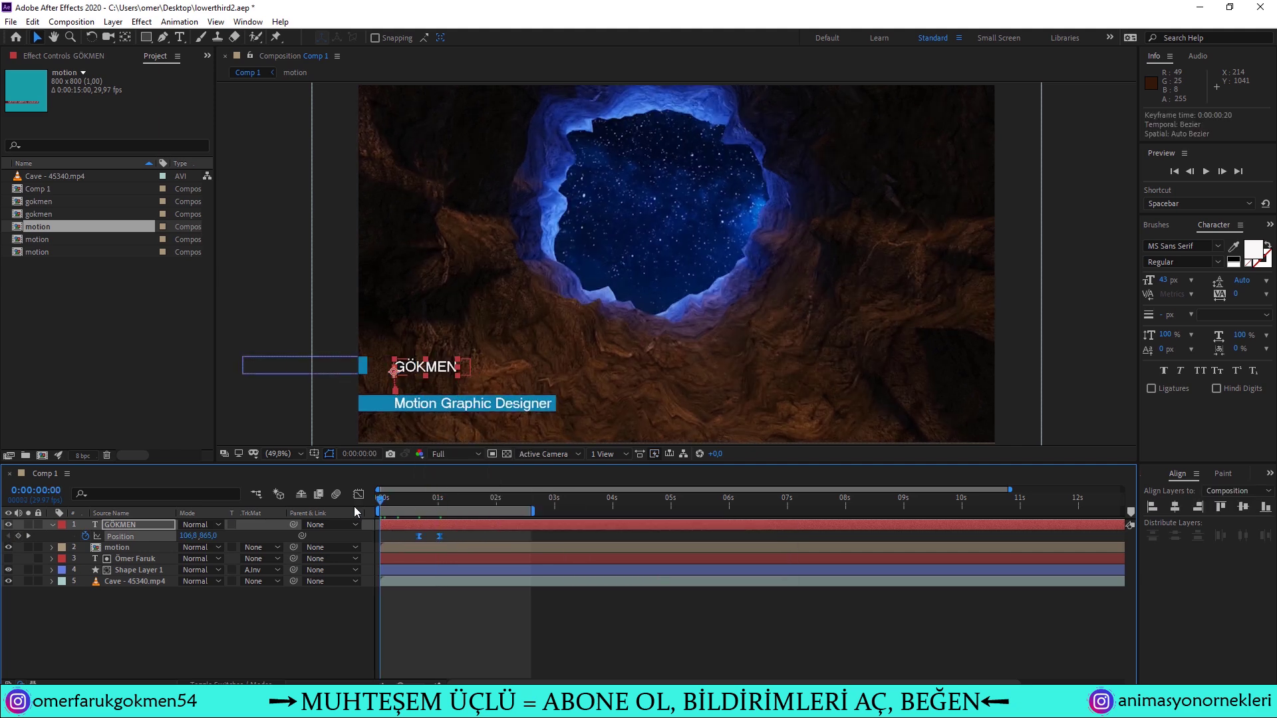
pyautogui.press('space')
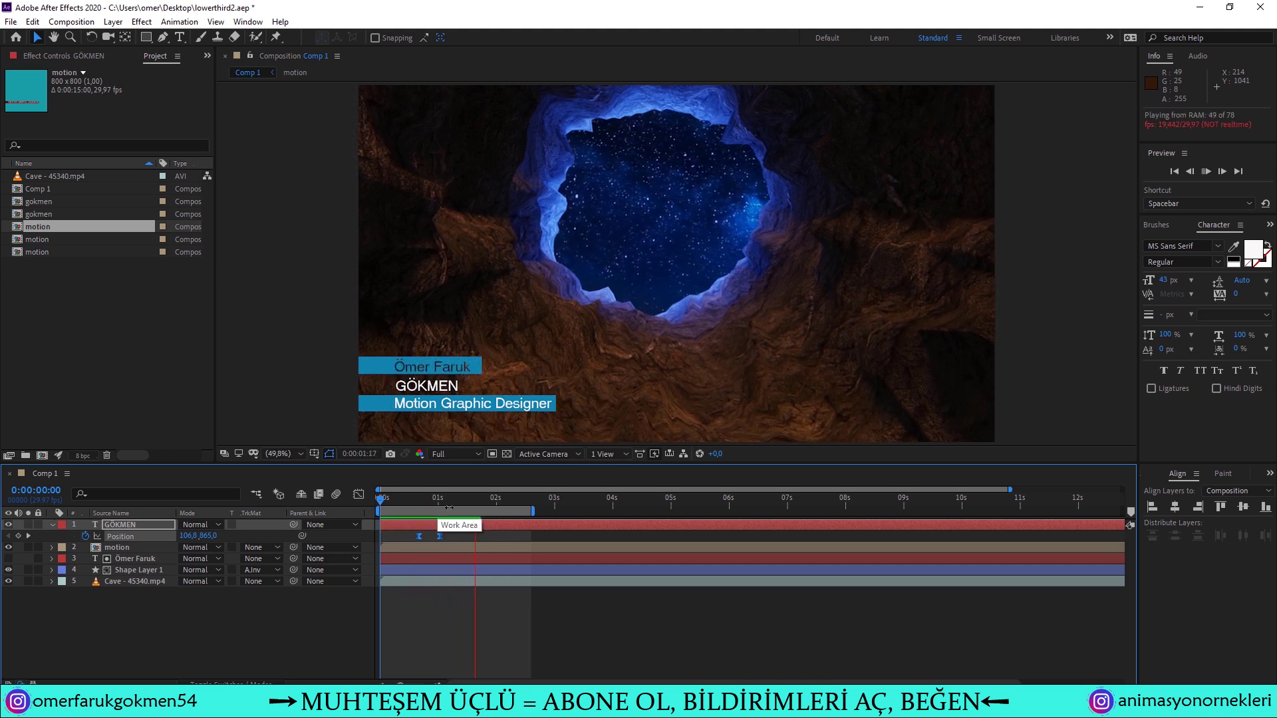
pyautogui.click(484, 509)
pyautogui.press('Home')
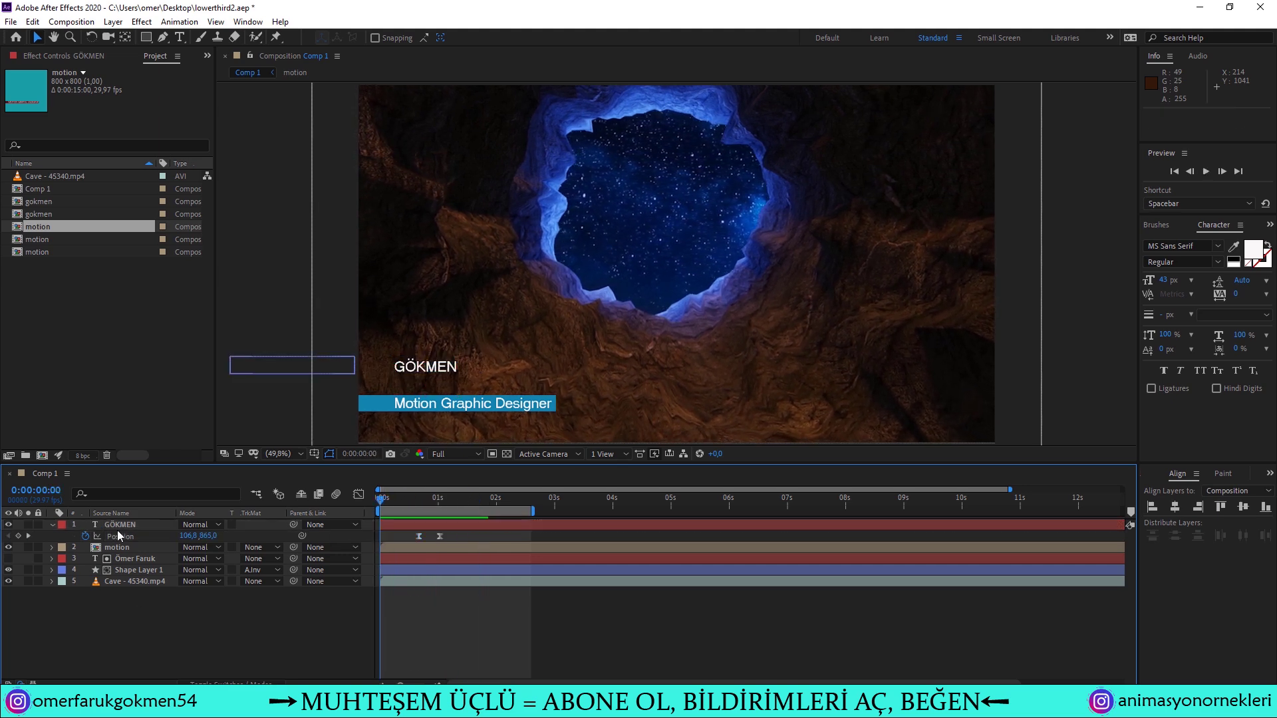
# - Precompose the GÖKMEN text layer into a composition named 'gokmen'
pyautogui.click(116, 525)
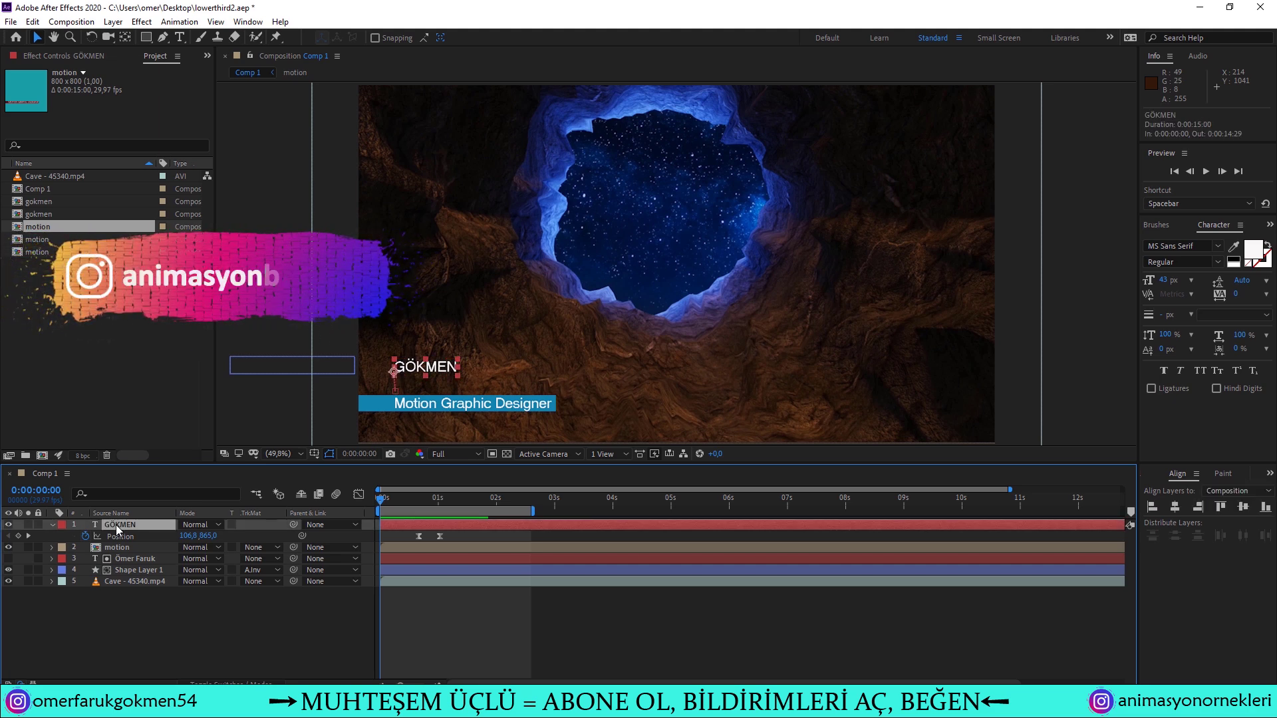
pyautogui.hotkey('ctrl', 'shift', 'c')
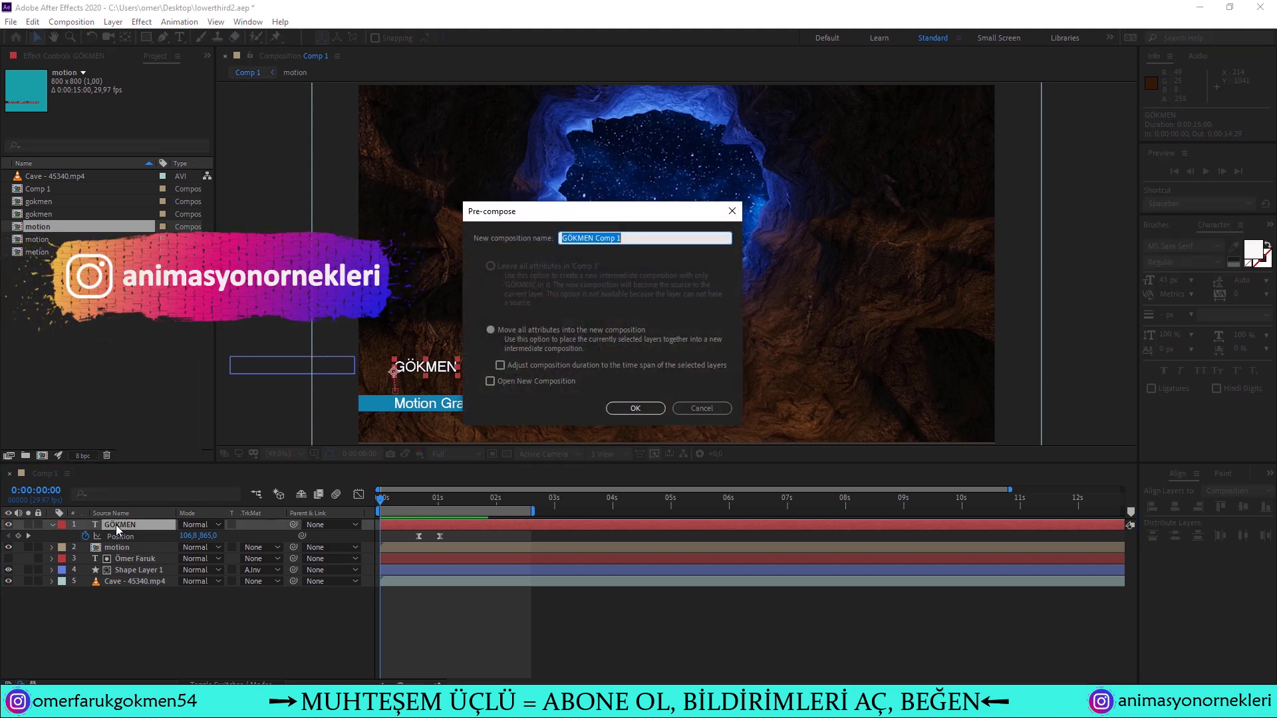
pyautogui.write('gok')
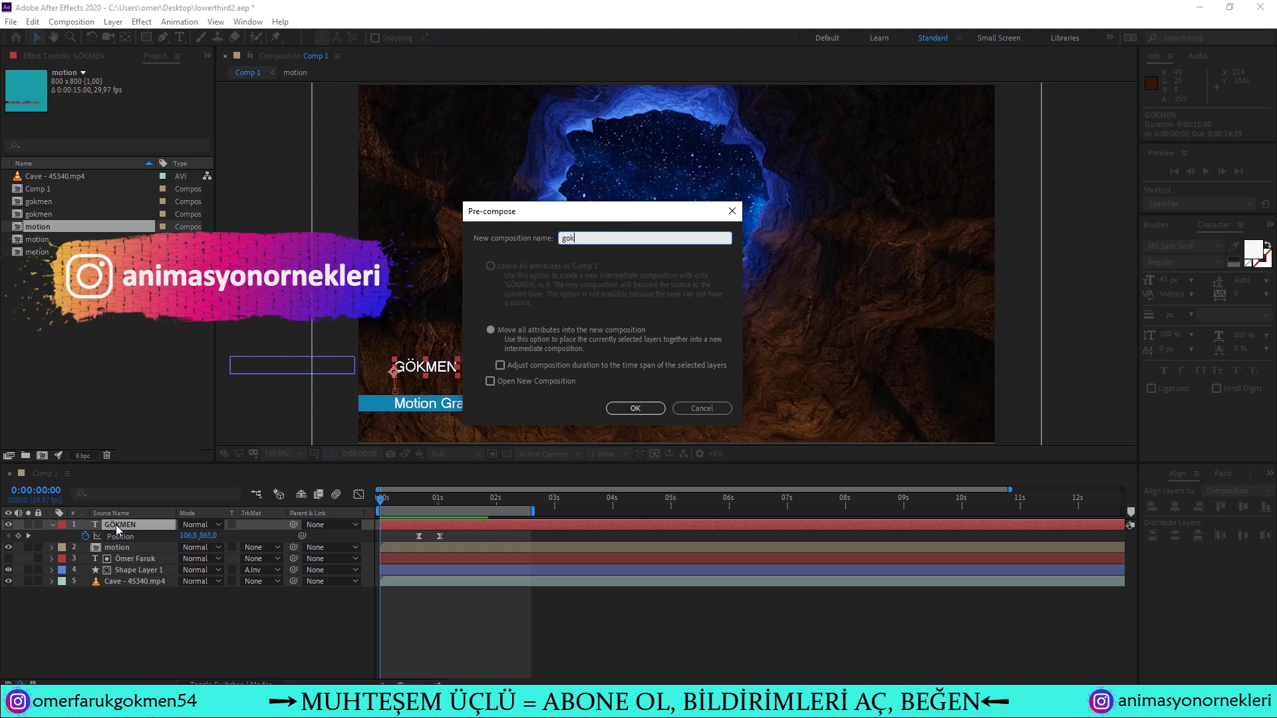
pyautogui.write('men')
pyautogui.press('Return')
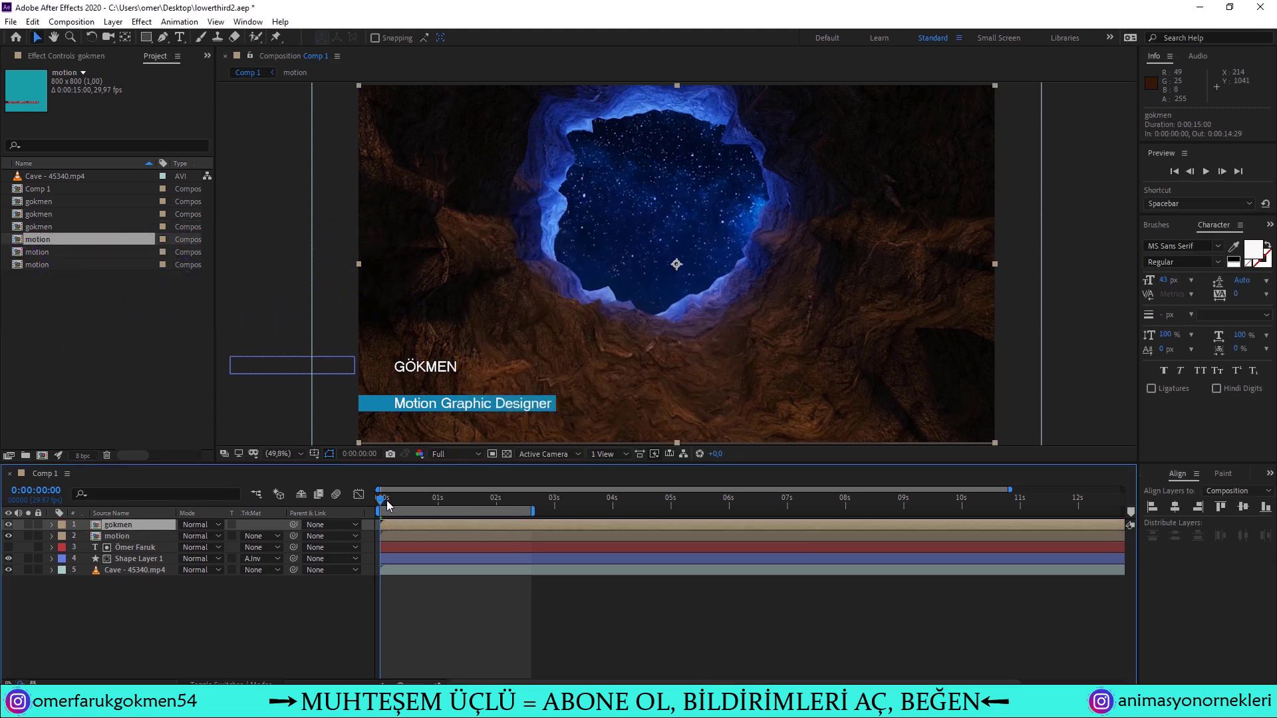
pyautogui.moveTo(380, 500); pyautogui.dragTo(429, 506)
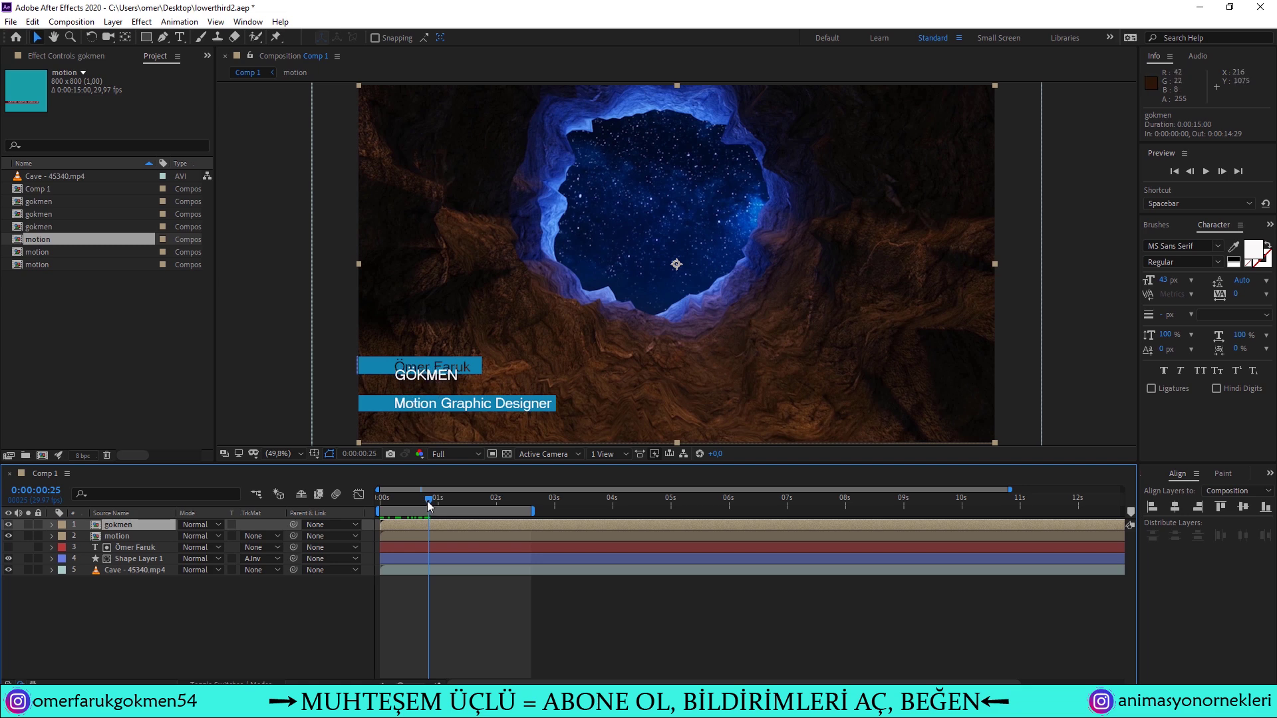
# - Move to 0:00:00:24, zoom in on the lower-third titles and select the Rectangle tool
pyautogui.moveTo(420, 503); pyautogui.dragTo(427, 509)
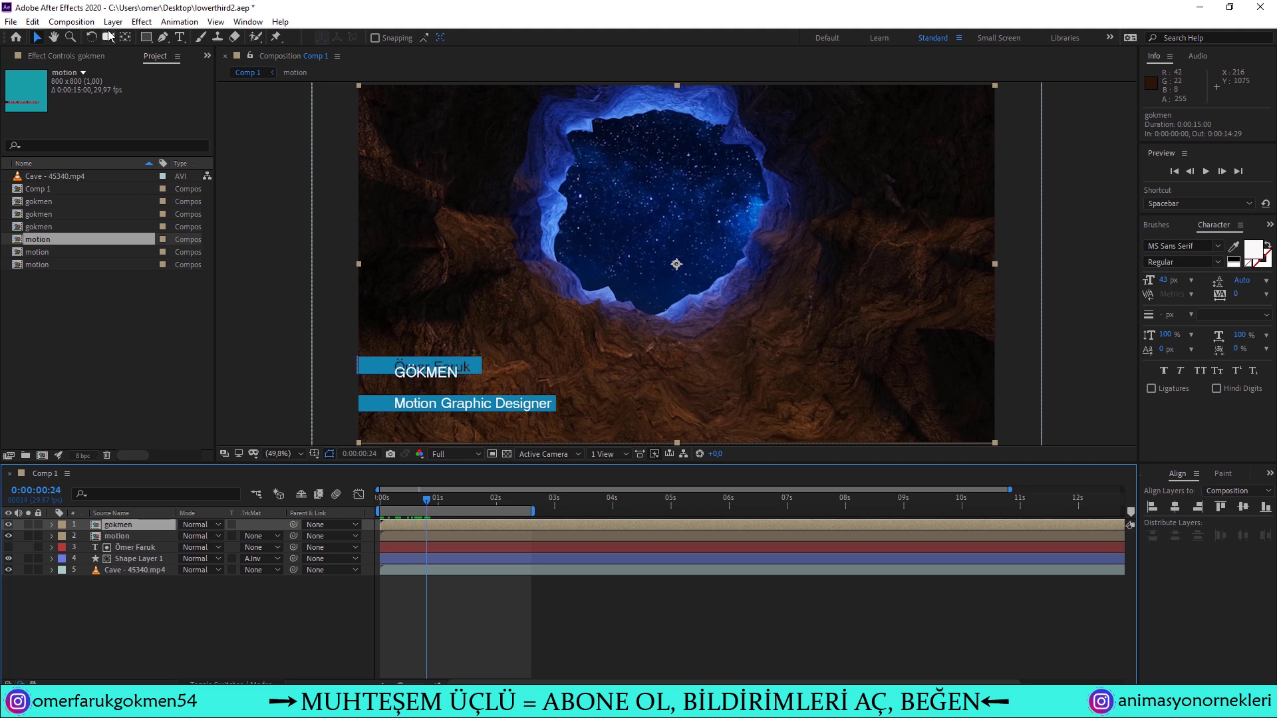
pyautogui.click(145, 38)
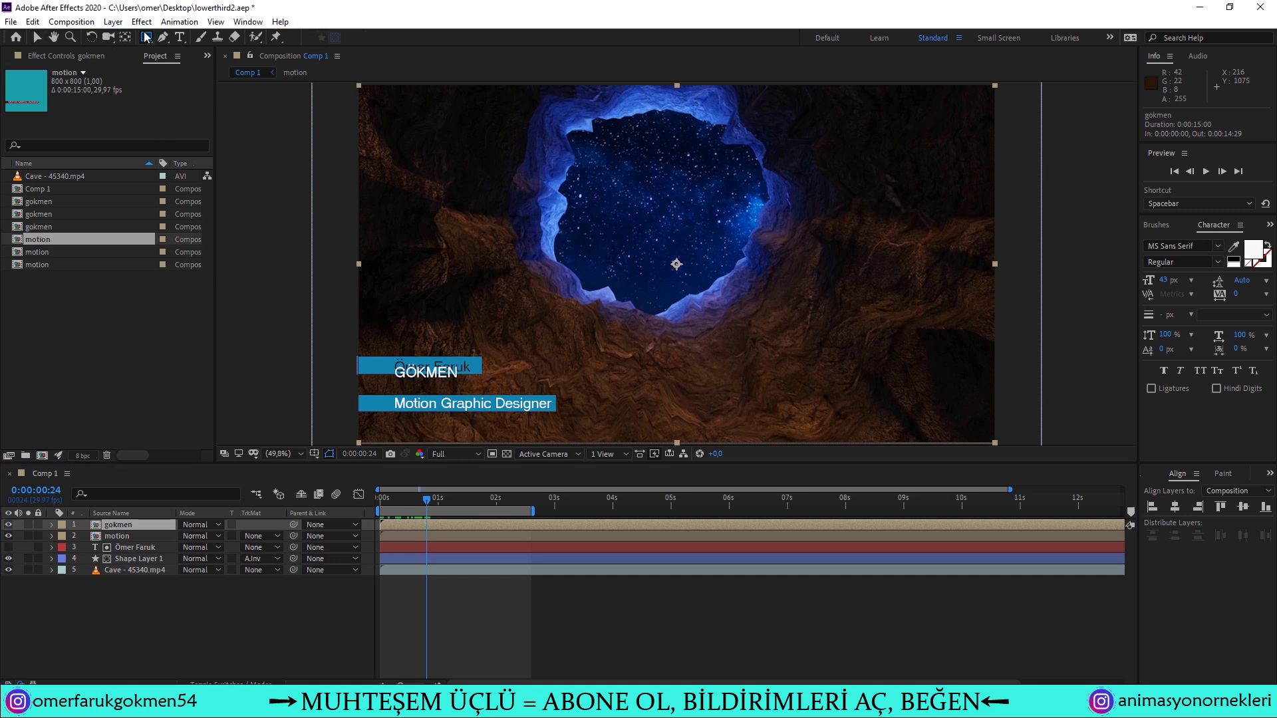
pyautogui.scroll(3, 397, 375)
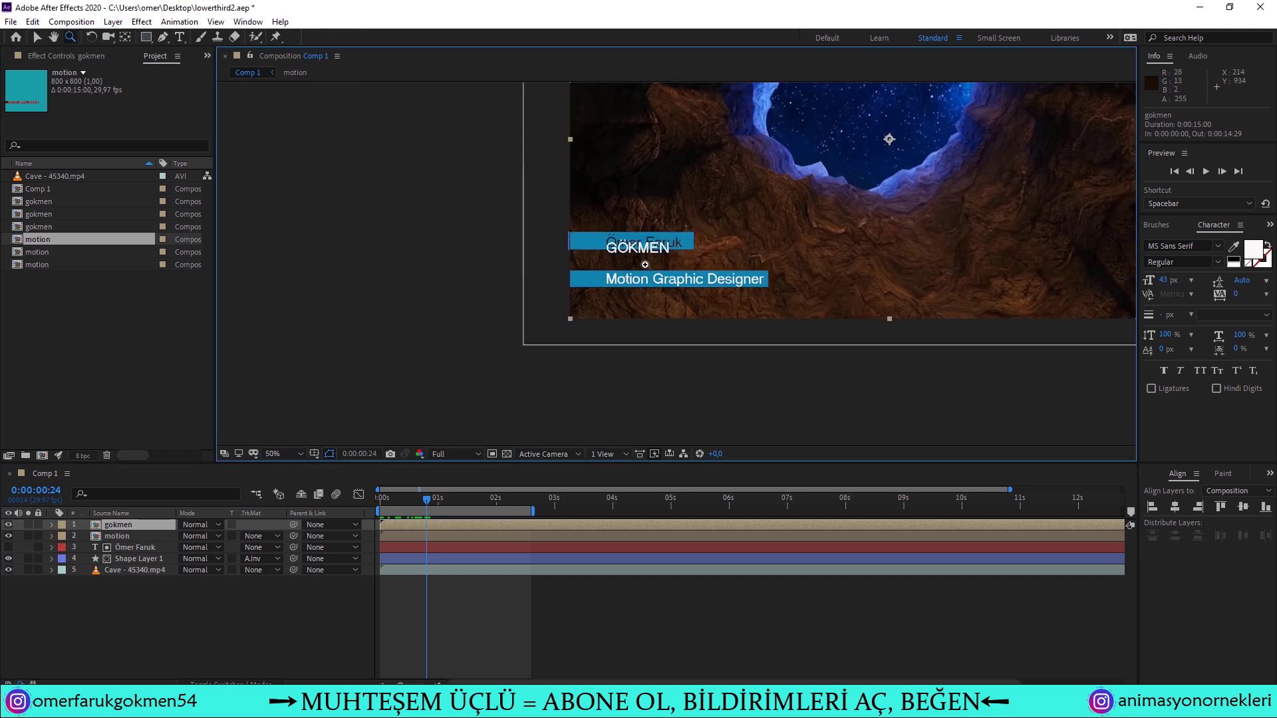
pyautogui.moveTo(466, 313); pyautogui.dragTo(557, 292)
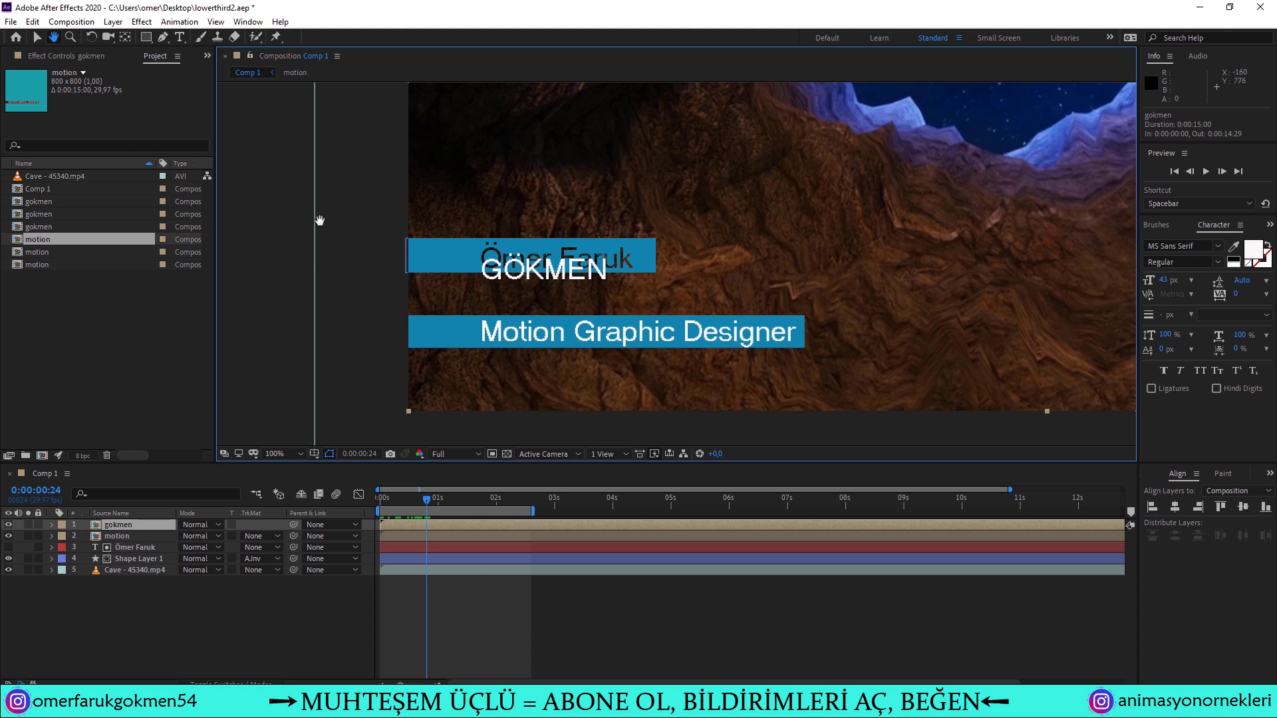
pyautogui.click(145, 38)
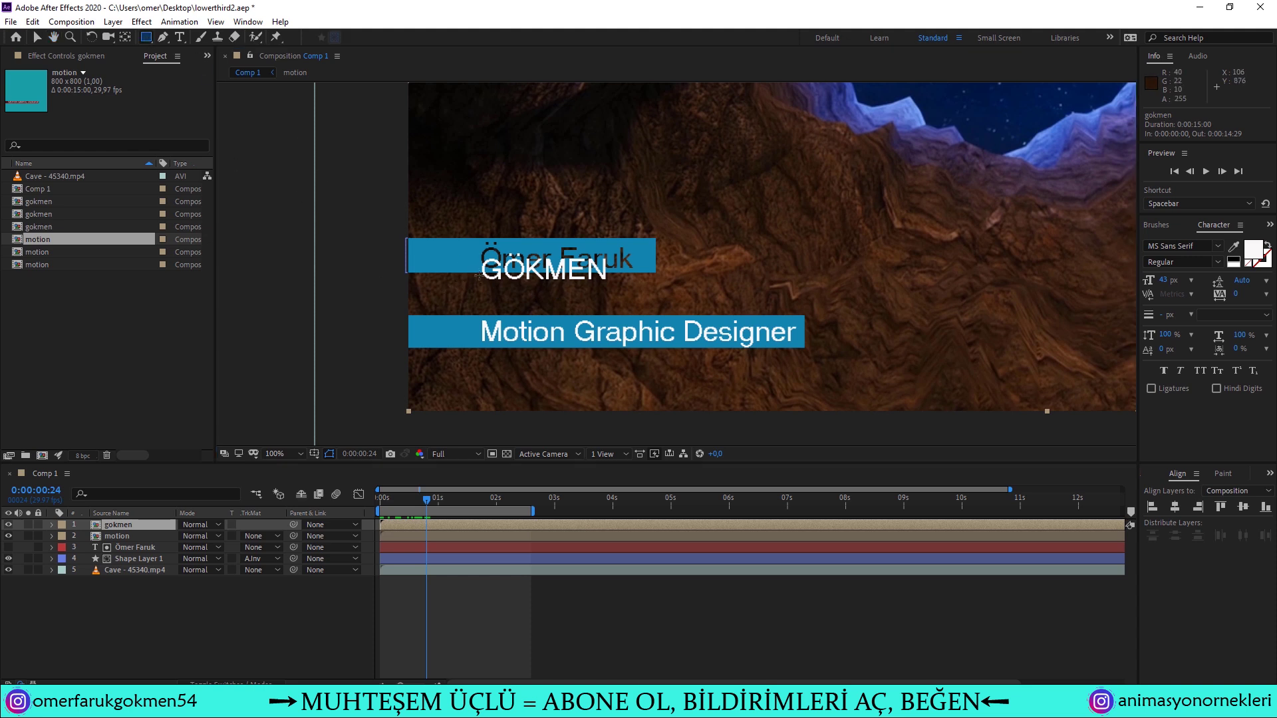
# - Draw a rectangle mask around GÖKMEN on the gokmen layer and nudge it into place
pyautogui.moveTo(478, 275); pyautogui.dragTo(625, 312)
pyautogui.press('v')
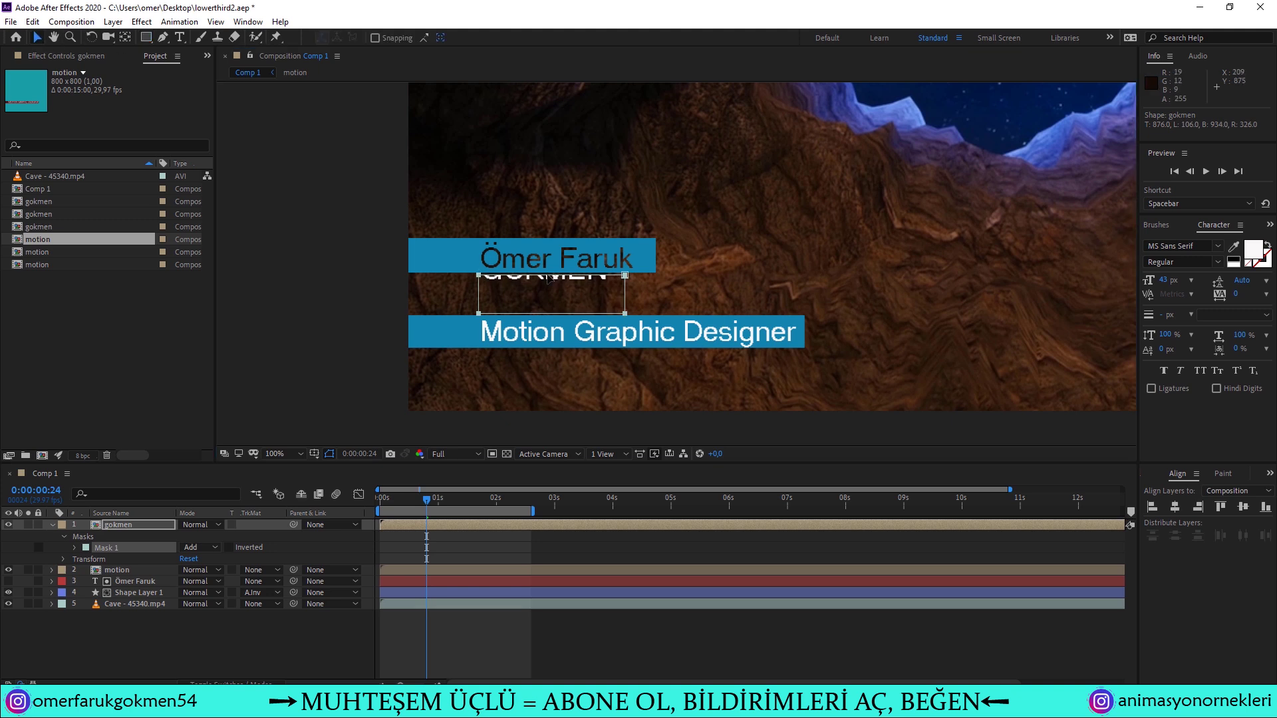
pyautogui.press('Up')
pyautogui.press('Up')
pyautogui.press('Up')
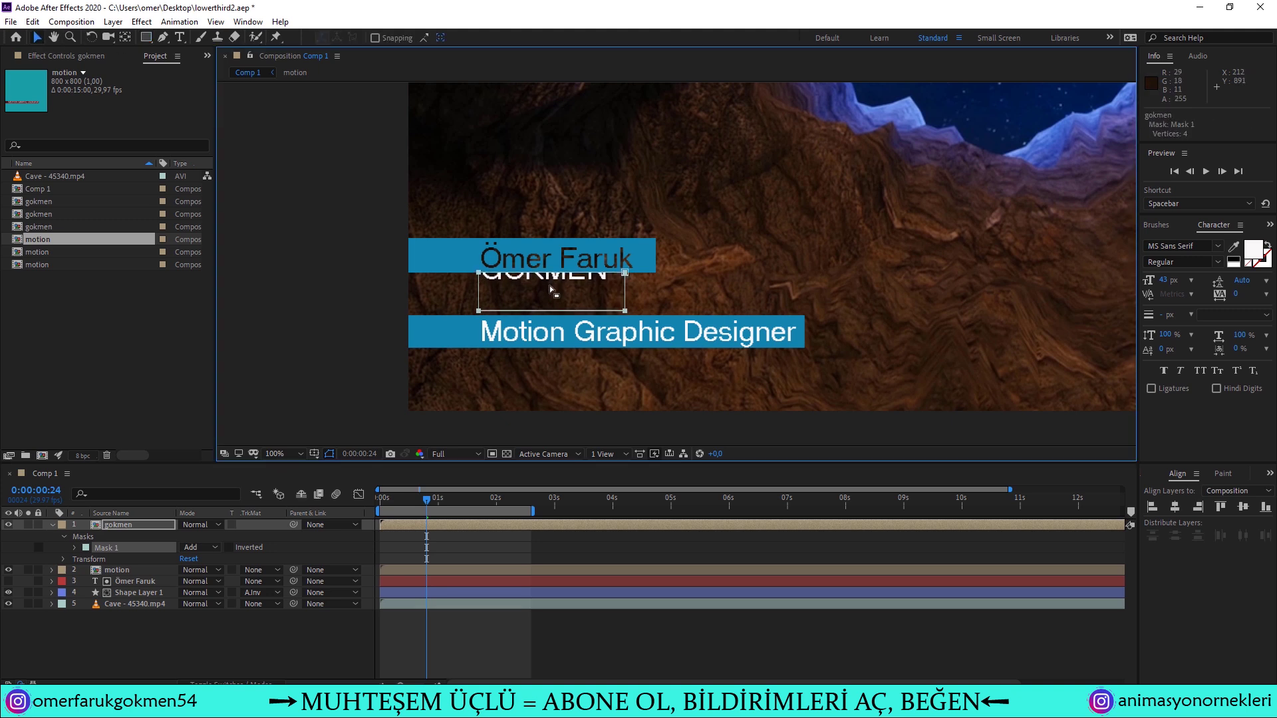
pyautogui.press('Down')
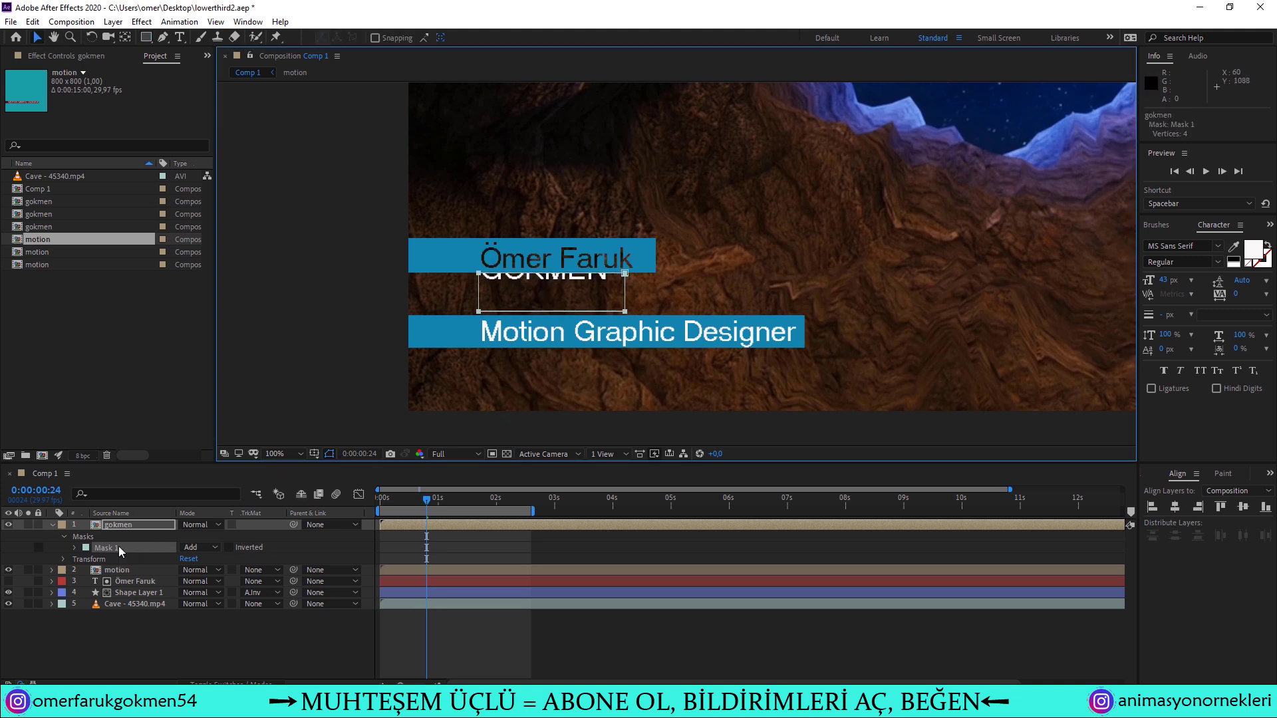
pyautogui.click(110, 494)
pyautogui.click(370, 549)
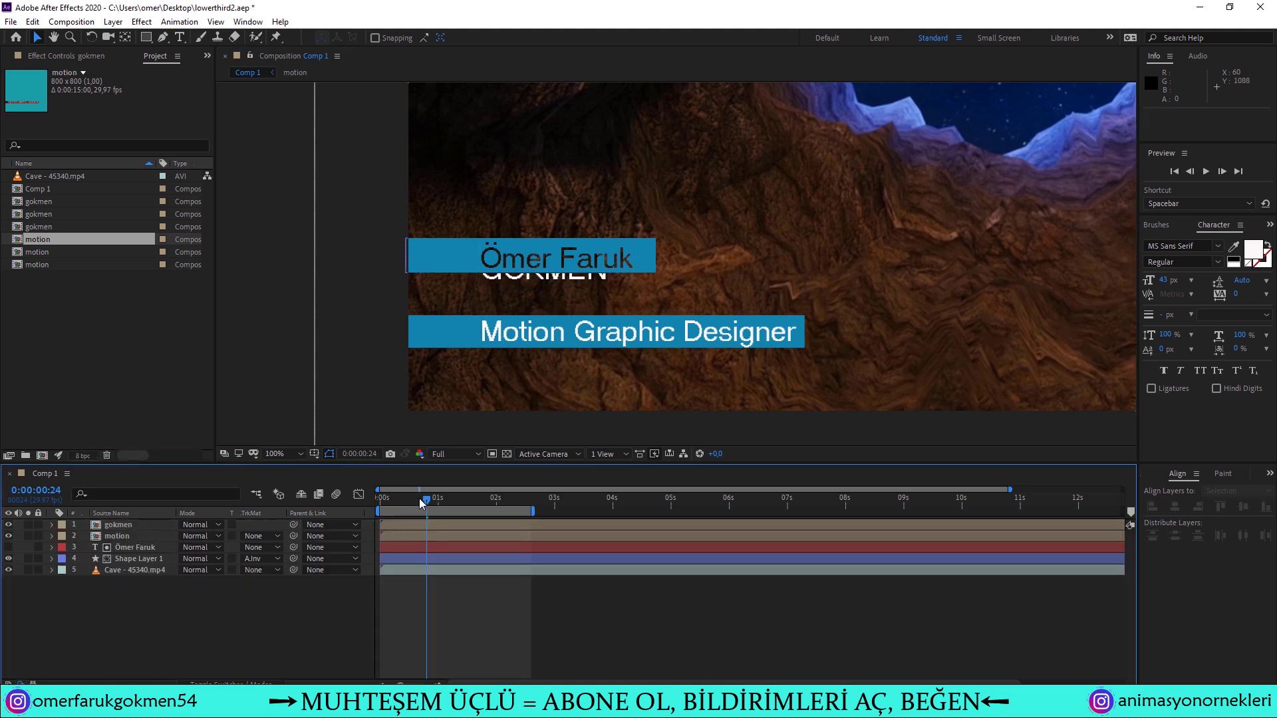
# - Preview and scrub the animation to check GÖKMEN emerging from under the name bar
pyautogui.press('Home')
pyautogui.press('space')
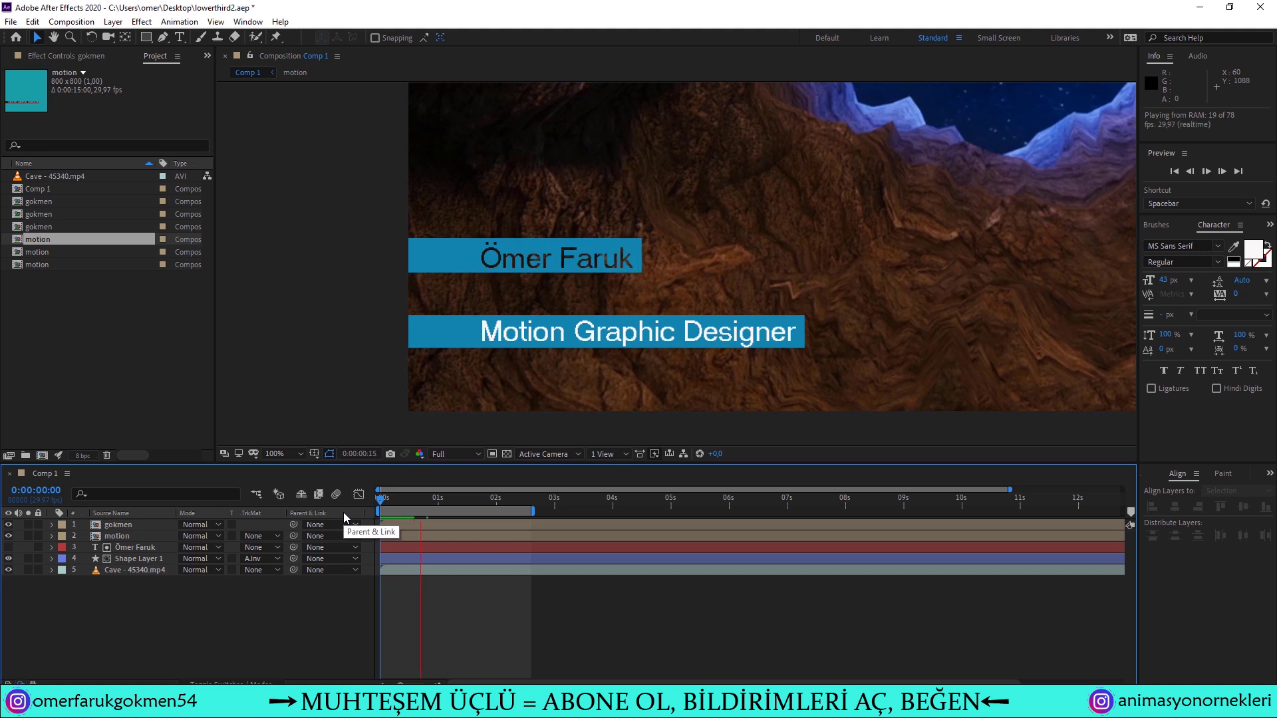
pyautogui.press('space')
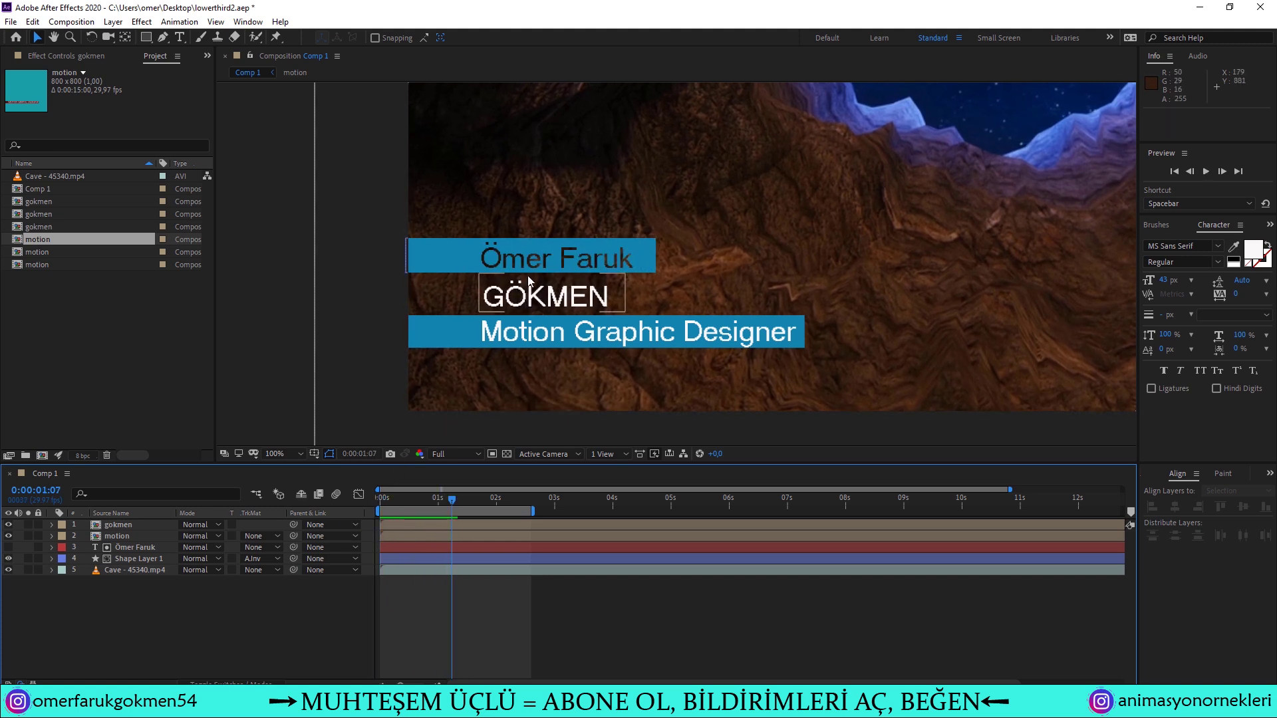
pyautogui.press('space')
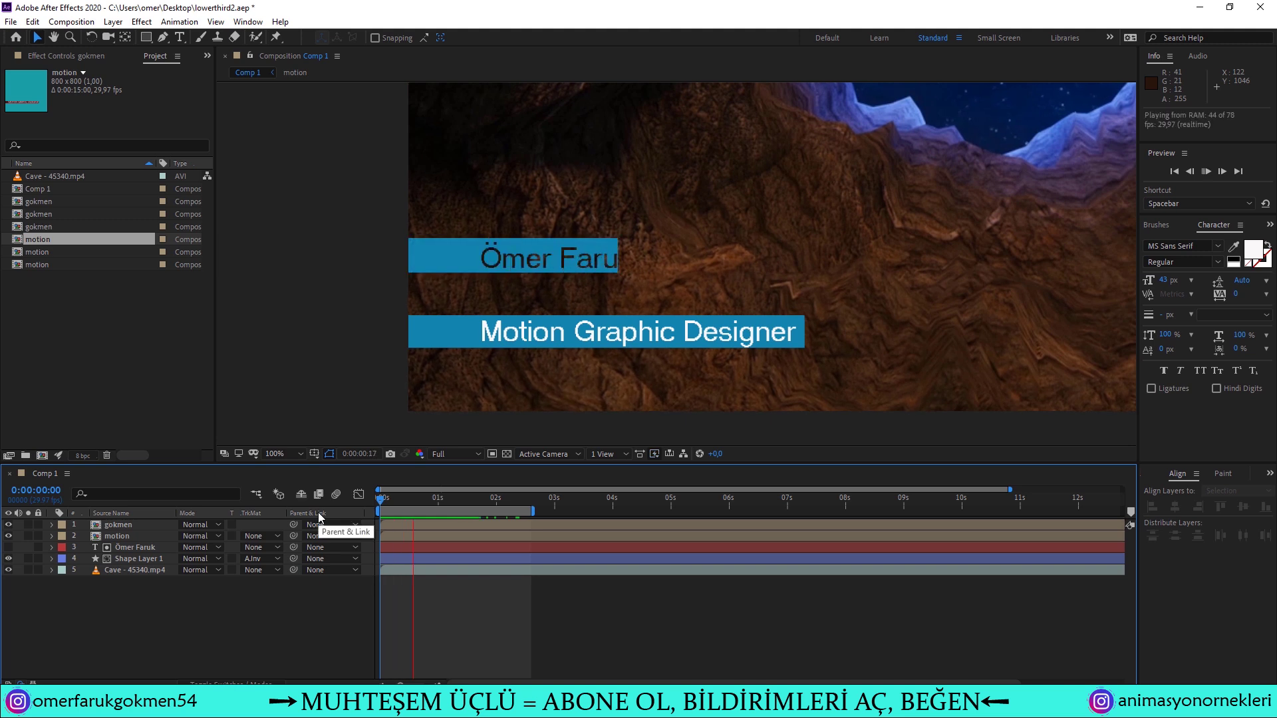
pyautogui.press('space')
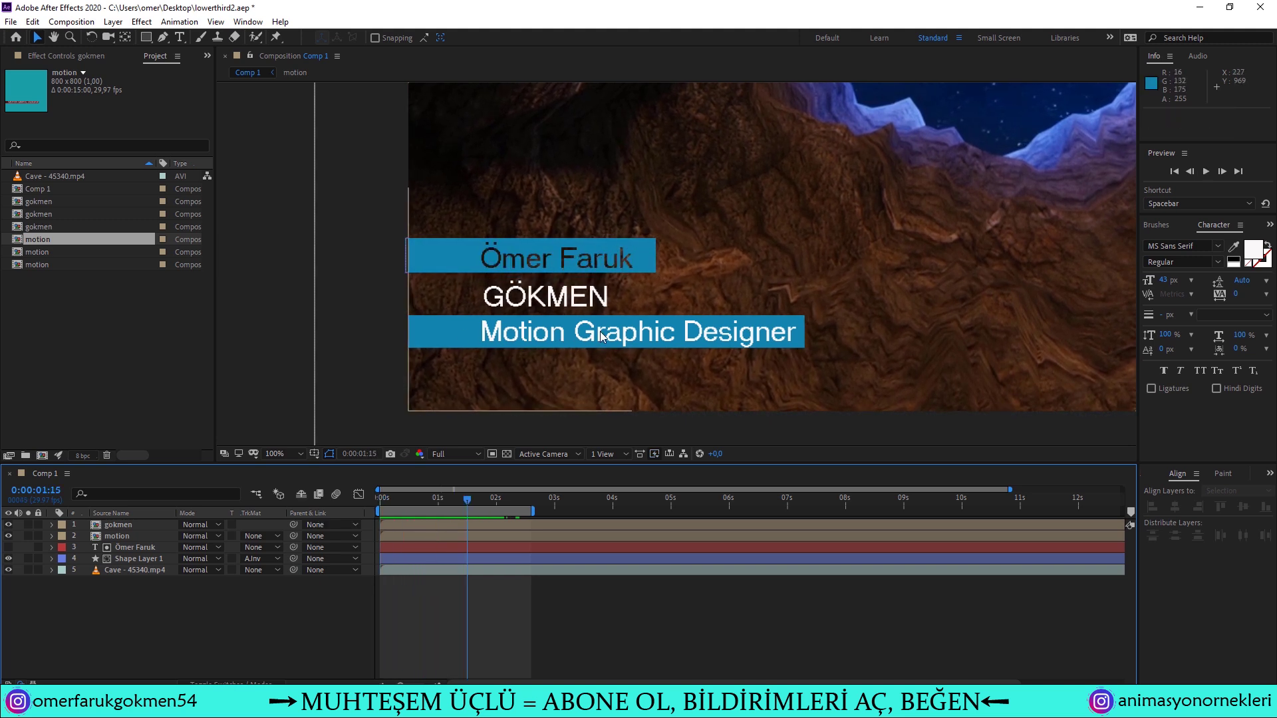
pyautogui.moveTo(468, 506); pyautogui.dragTo(421, 512)
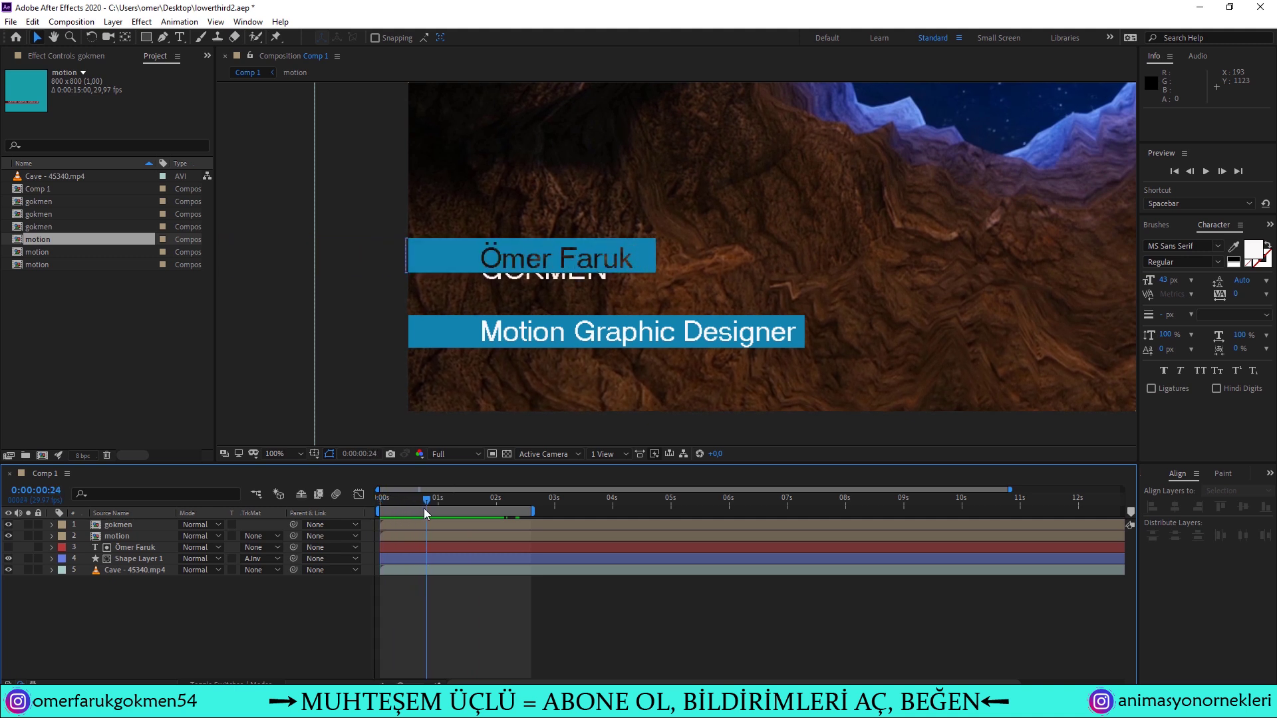
pyautogui.moveTo(420, 509); pyautogui.dragTo(433, 509)
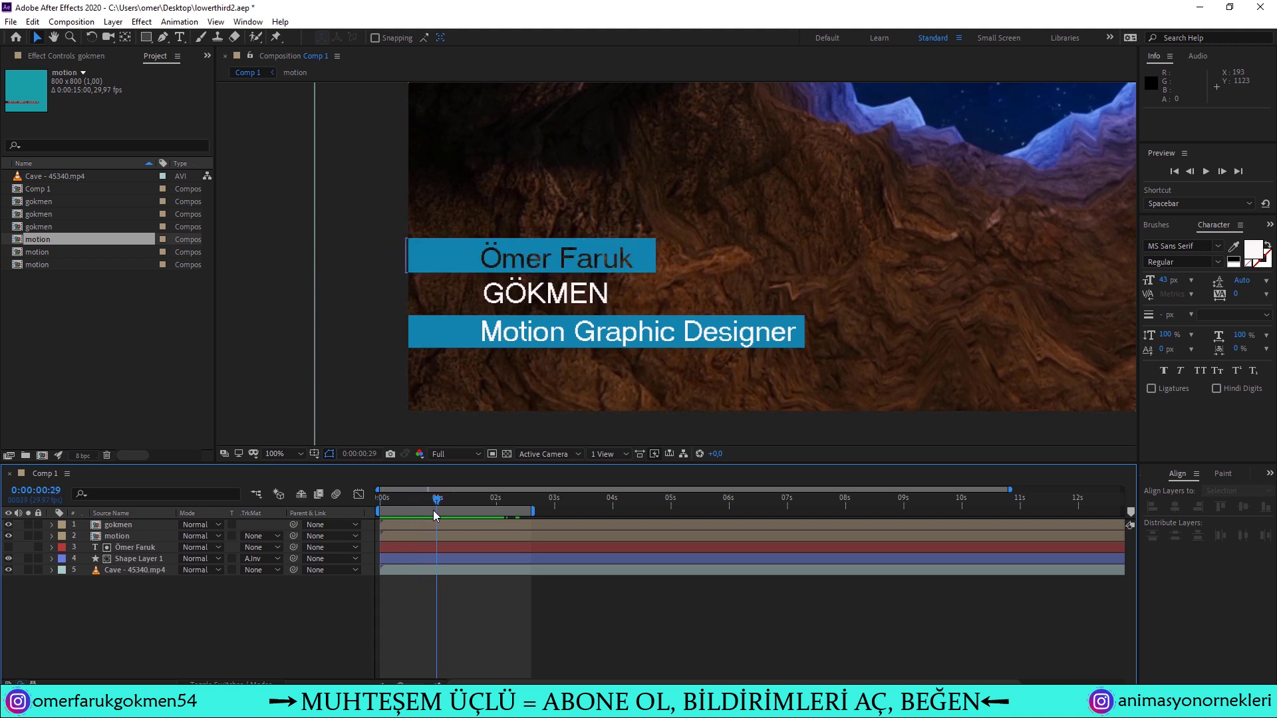
pyautogui.click(468, 324)
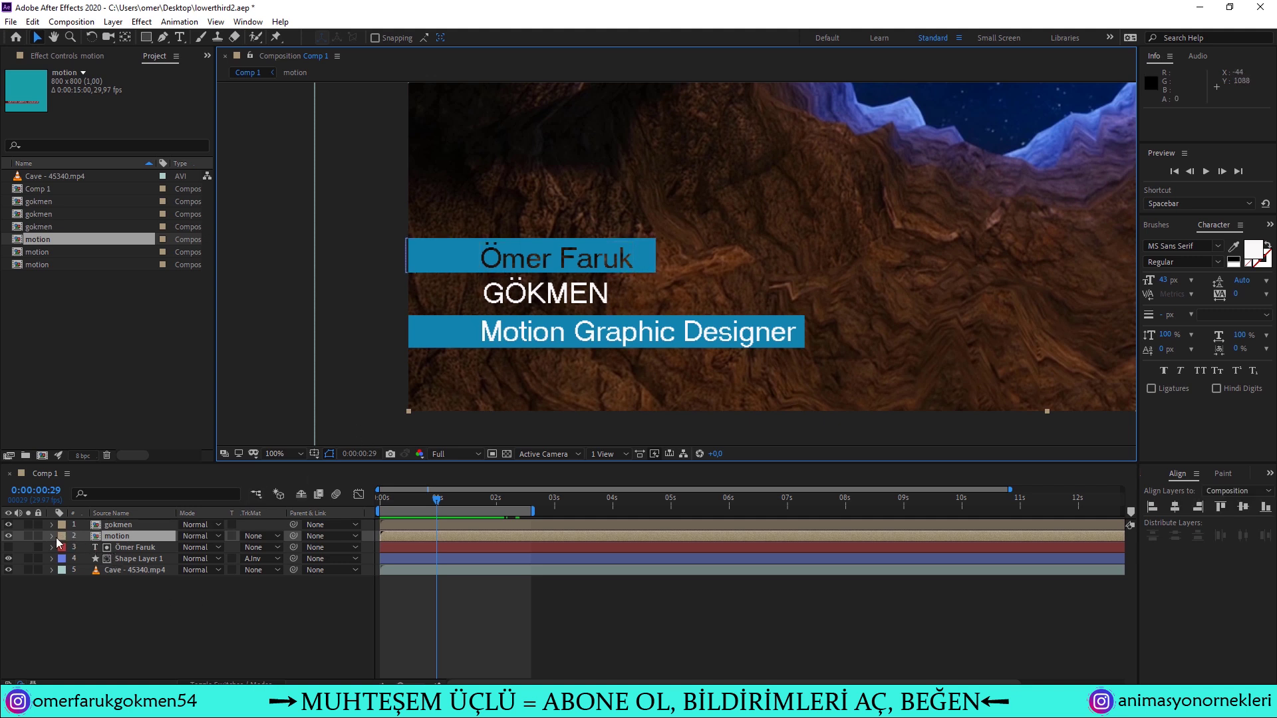
# - Keyframe the motion layer's position so the Motion Graphic Designer bar slides in by 0:00:01:17
pyautogui.press('p')
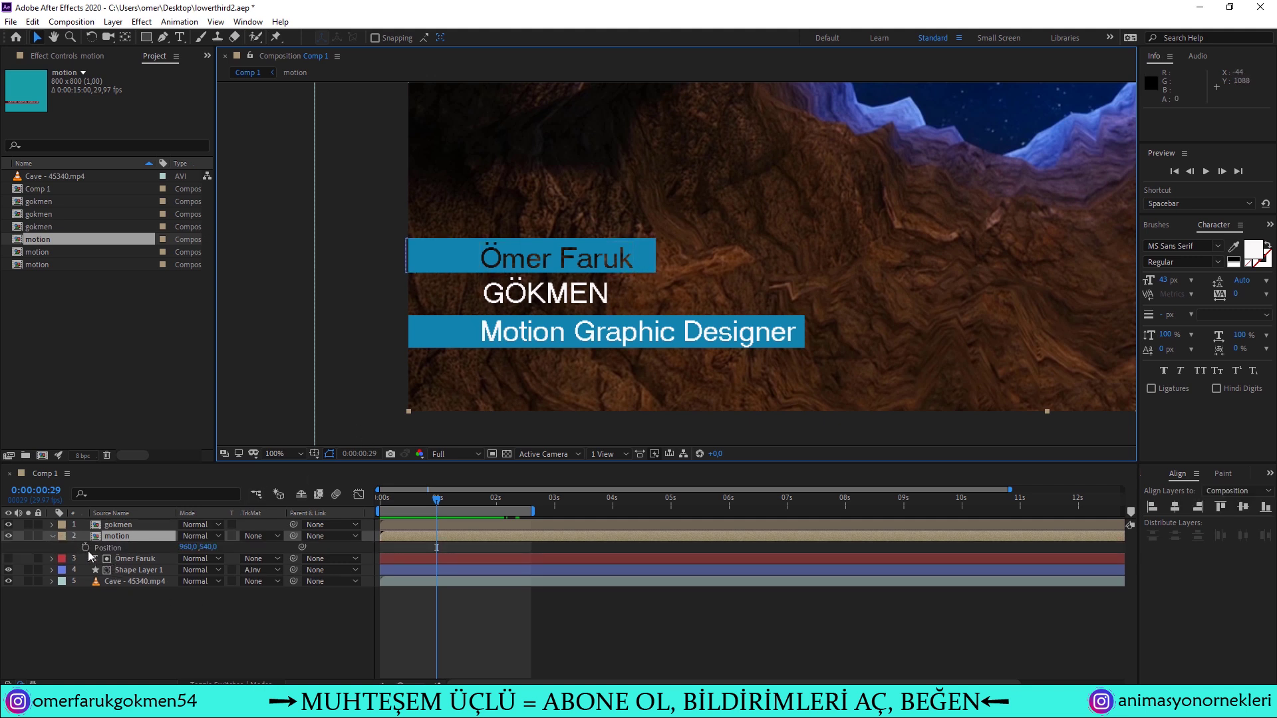
pyautogui.click(85, 548)
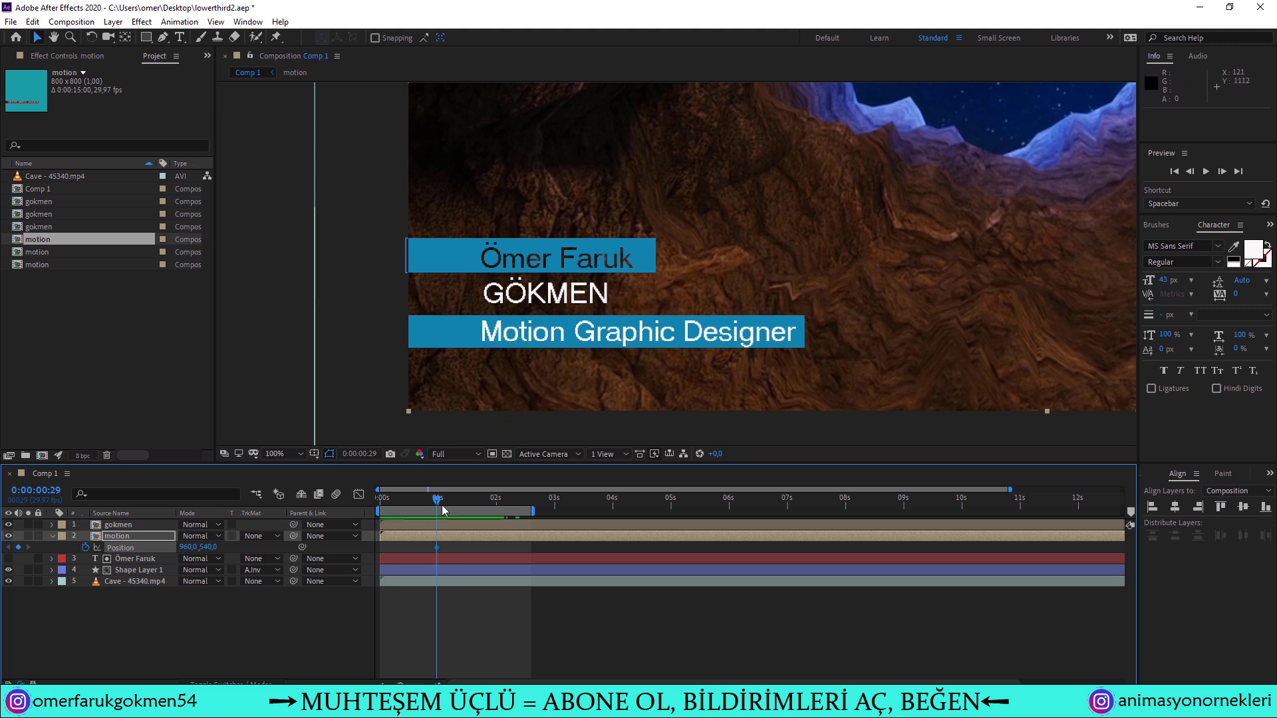
pyautogui.moveTo(437, 548); pyautogui.dragTo(473, 554)
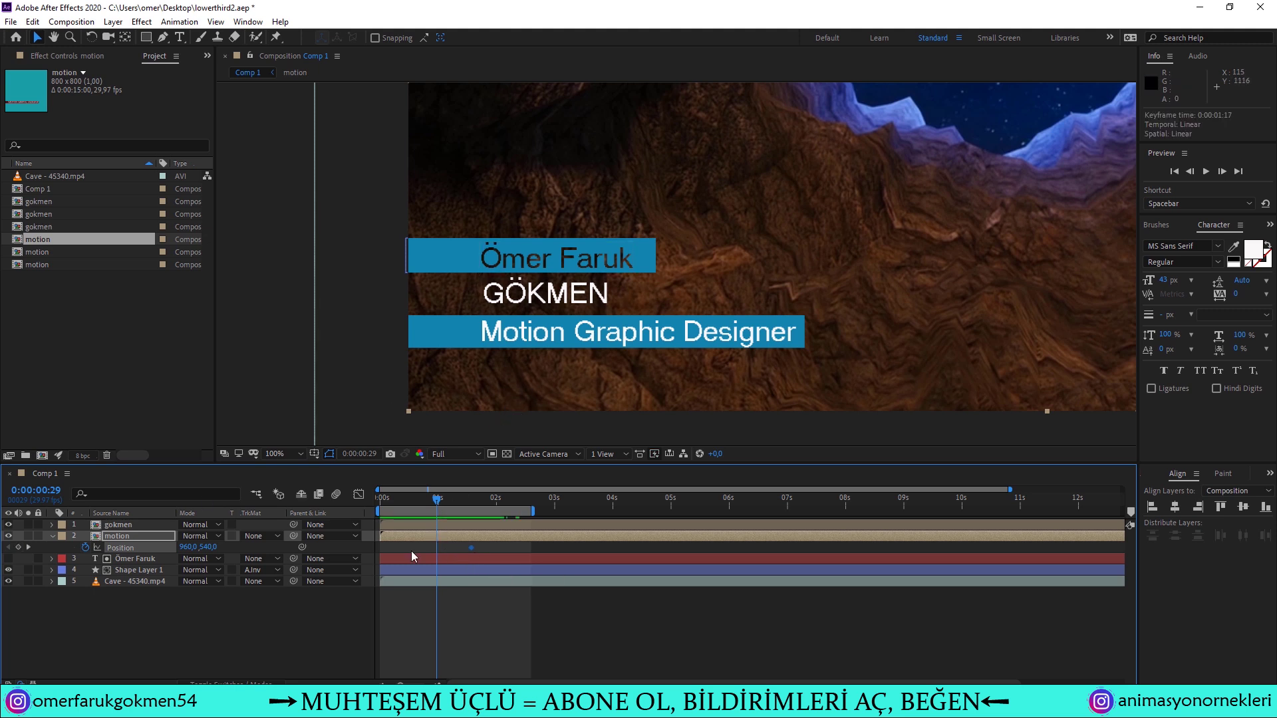
pyautogui.moveTo(534, 336)
pyautogui.mouseDown()
pyautogui.moveTo(149, 333)
pyautogui.moveTo(172, 329)
pyautogui.mouseUp()
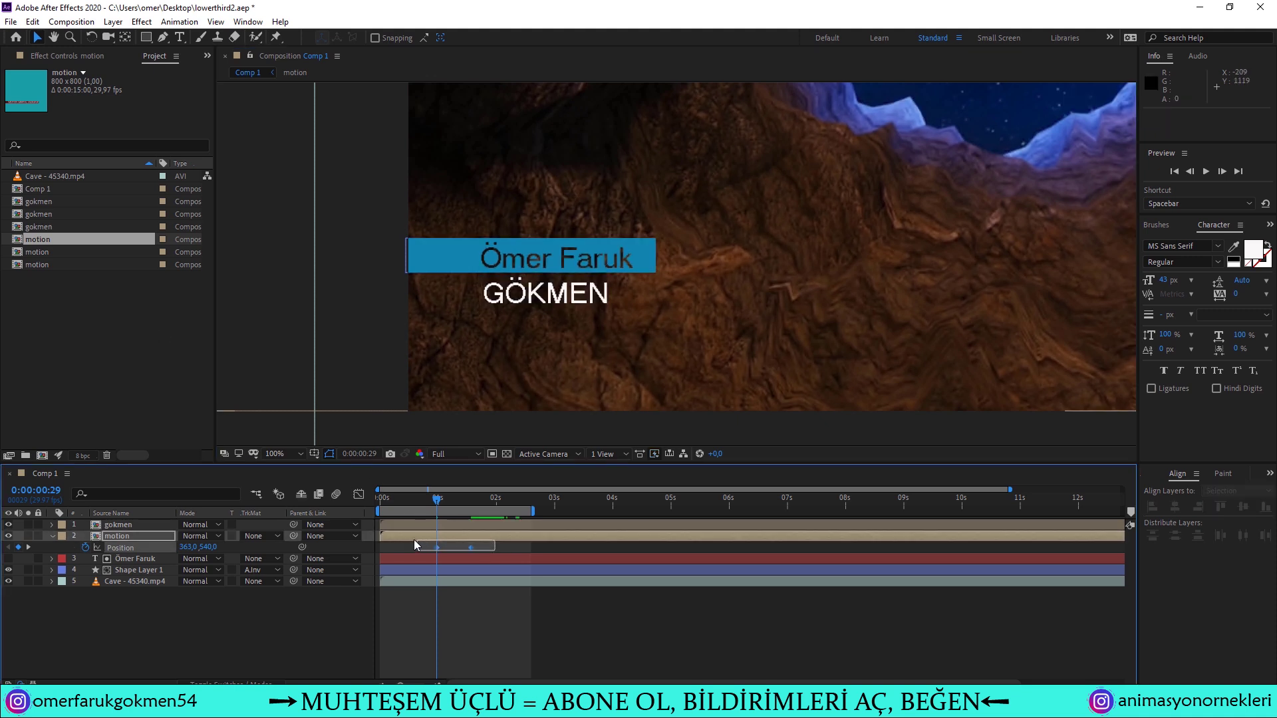
# - Apply Easy Ease to the motion layer's position keyframes
pyautogui.click(470, 549)
pyautogui.rightClick(471, 550)
pyautogui.moveTo(505, 538)
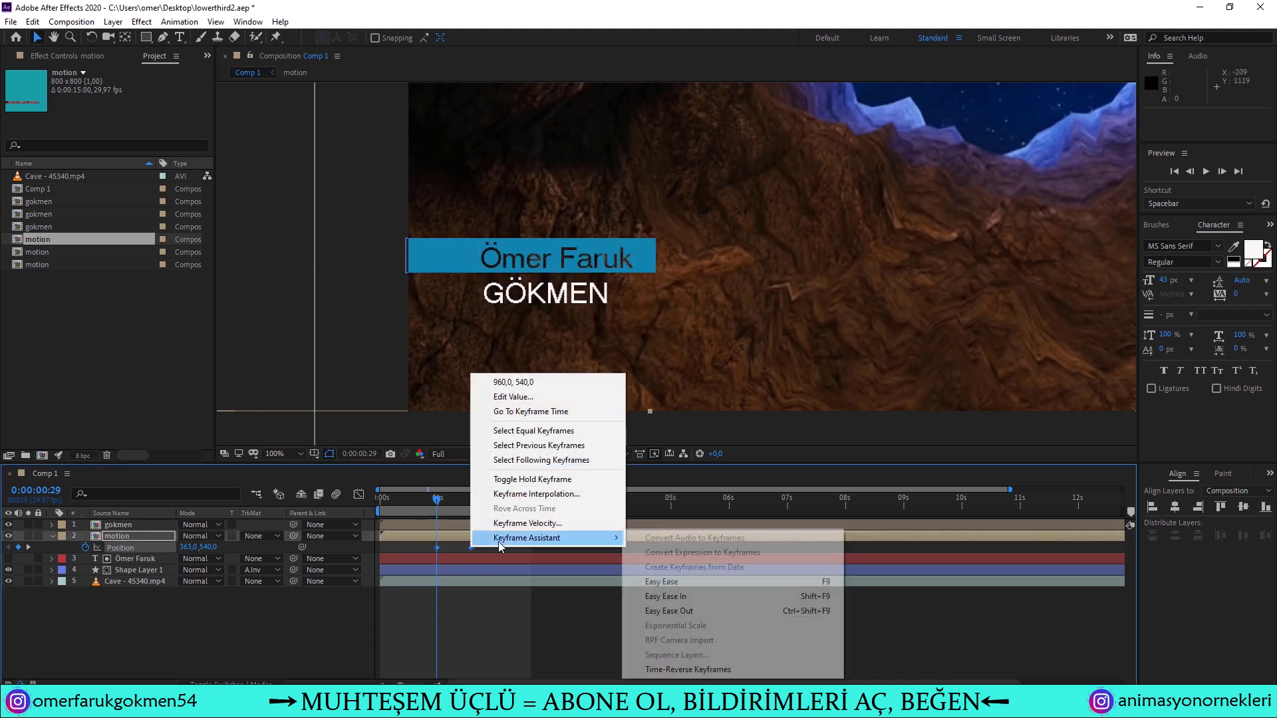
pyautogui.click(649, 582)
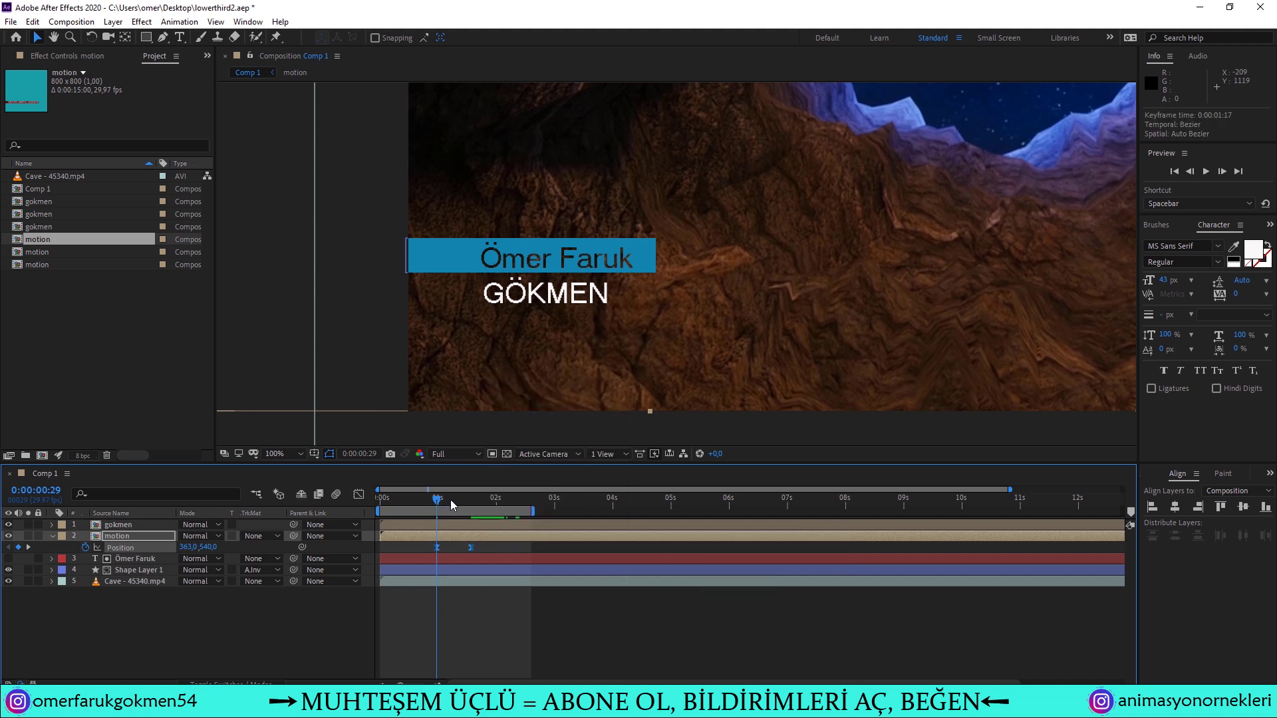
# - Preview the lower third from the start and stop around 0:00:02:08 with all bars showing
pyautogui.press('Home')
pyautogui.press('space')
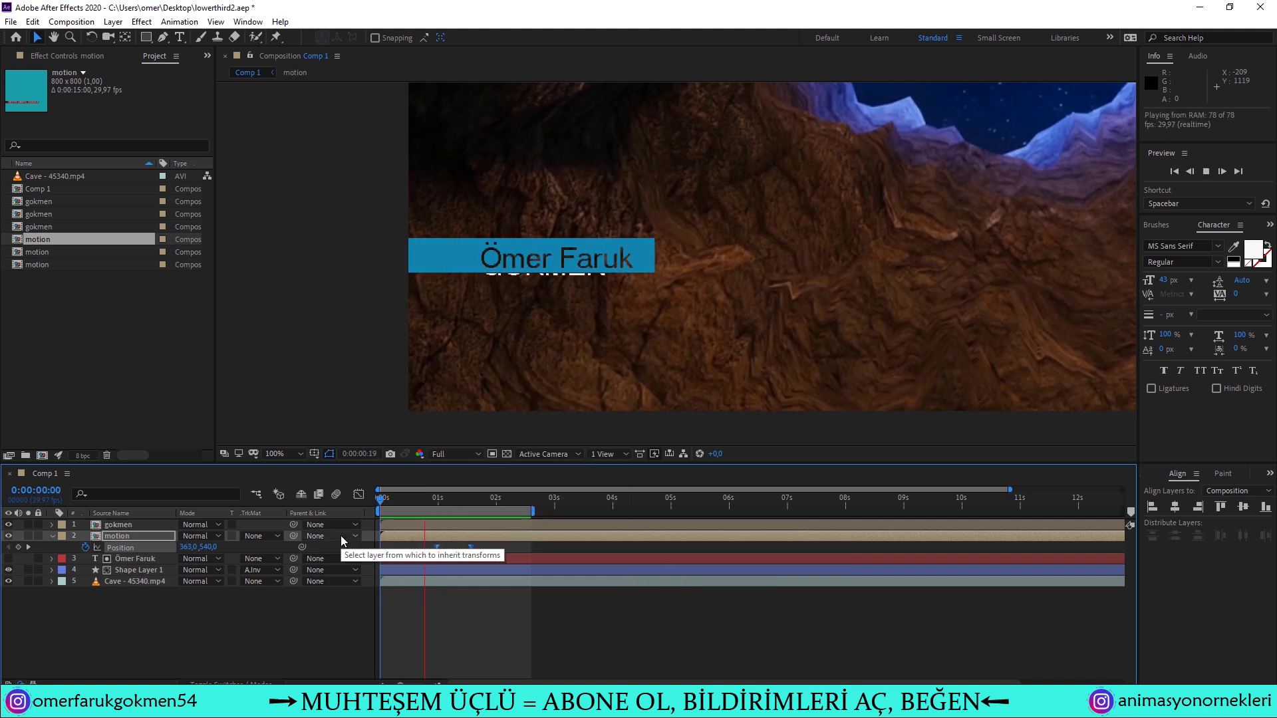
pyautogui.press('space')
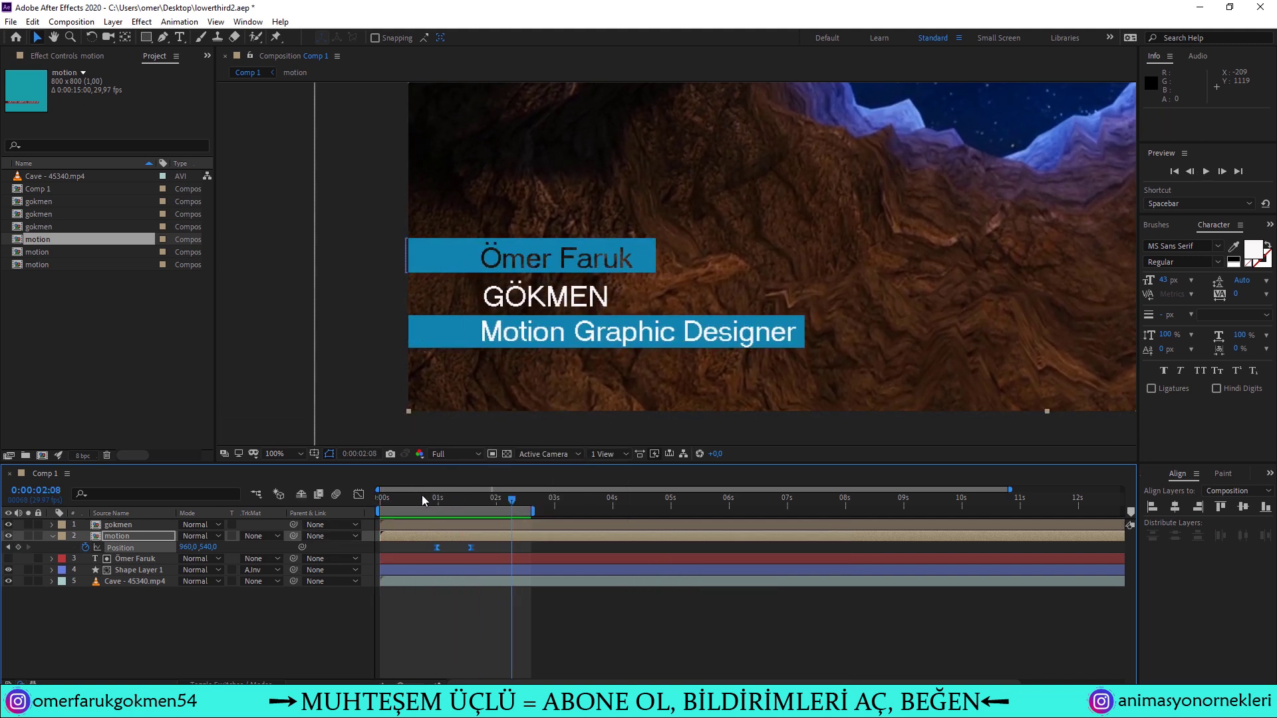
pyautogui.click(298, 455)
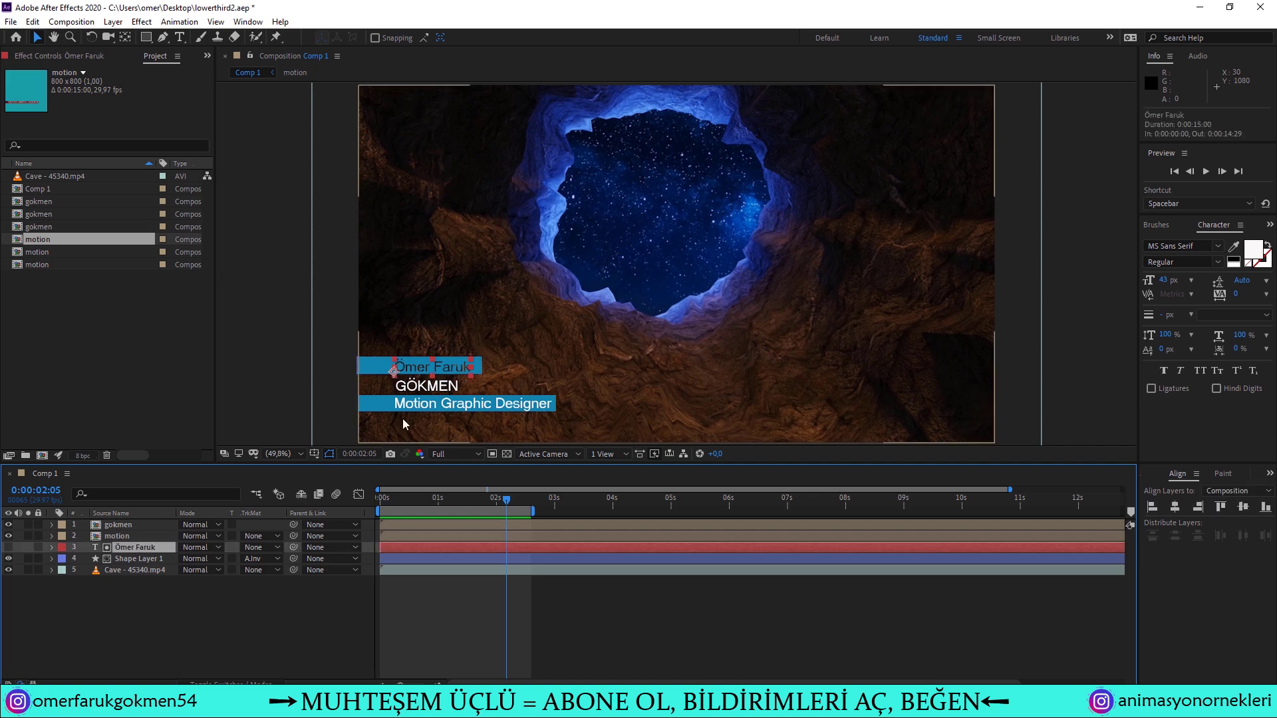
# - Change the Ömer Faruk name text to Ahmet
pyautogui.doubleClick(419, 371)
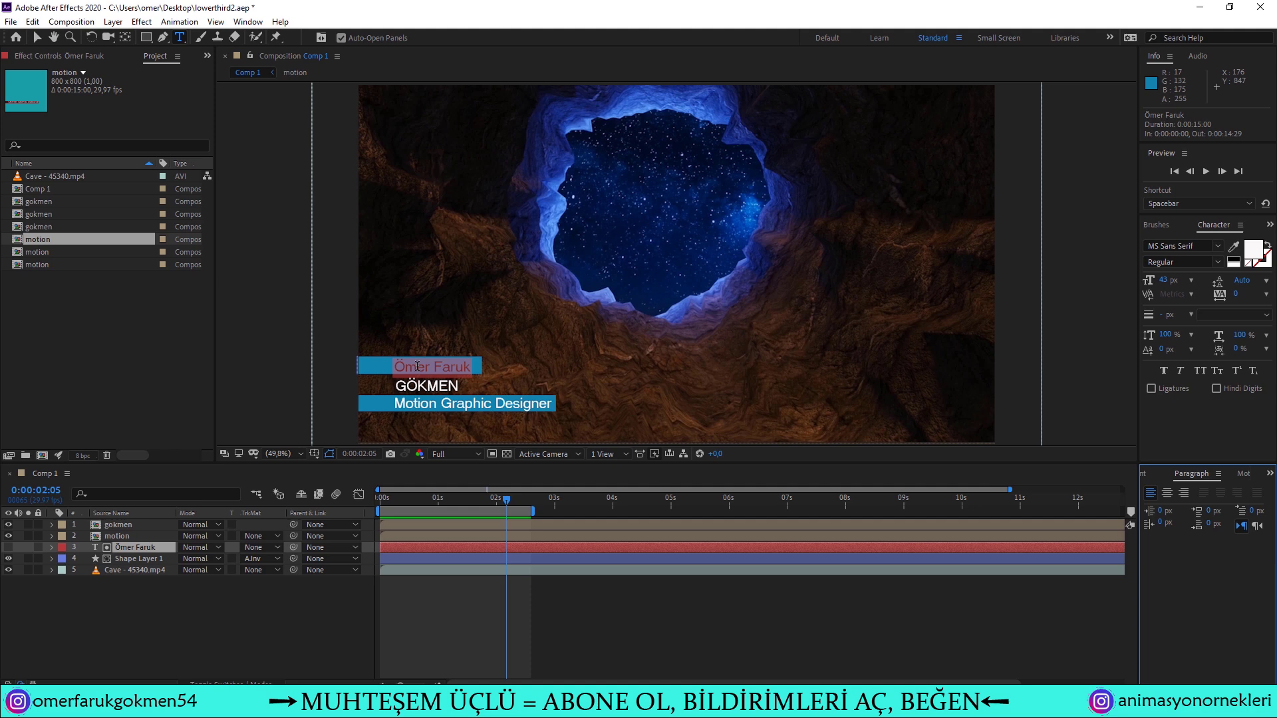
pyautogui.write('Ahmet')
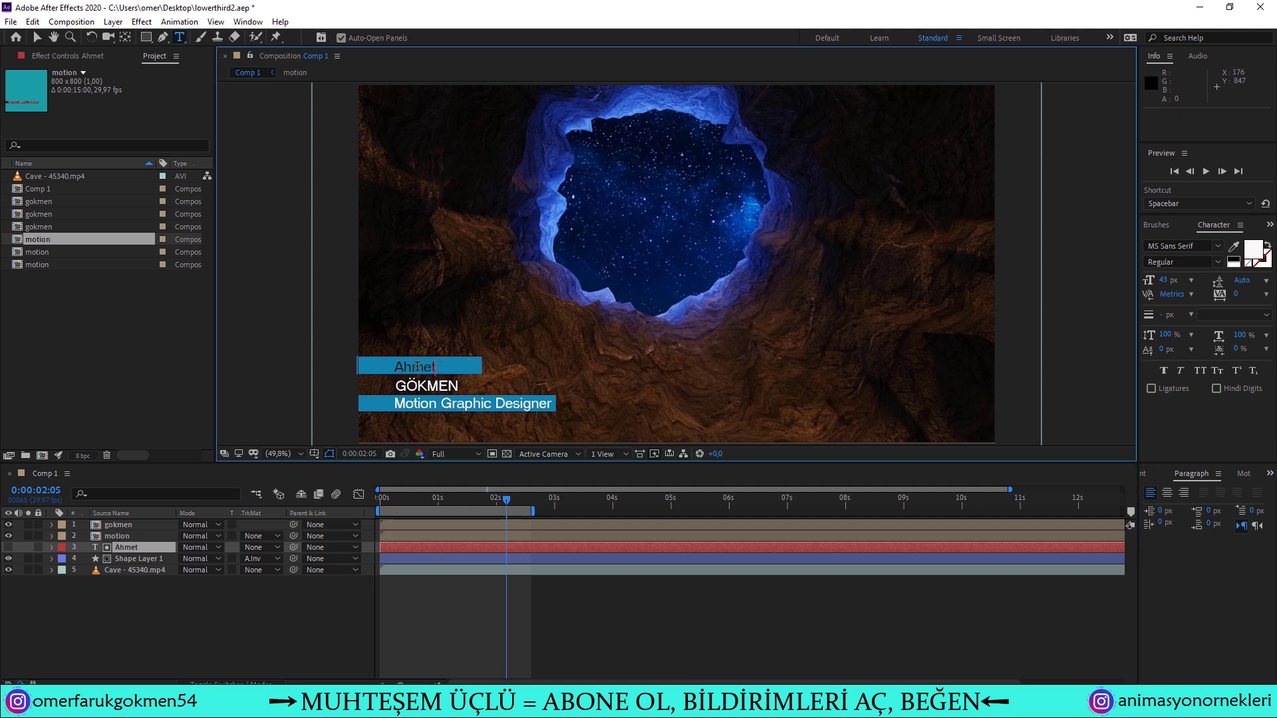
pyautogui.click(237, 602)
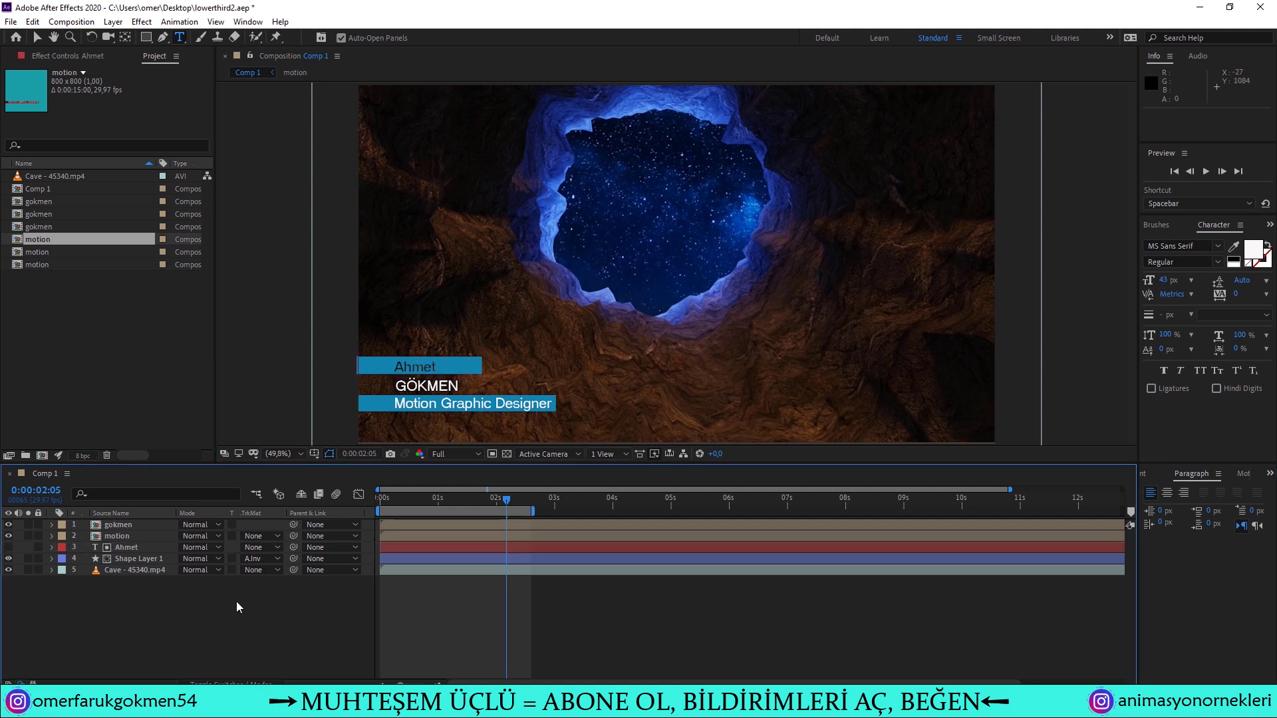
# - Replace GÖKMEN with KARA inside the gokmen precomp, then scrub Comp 1 to check the animation
pyautogui.click(118, 526)
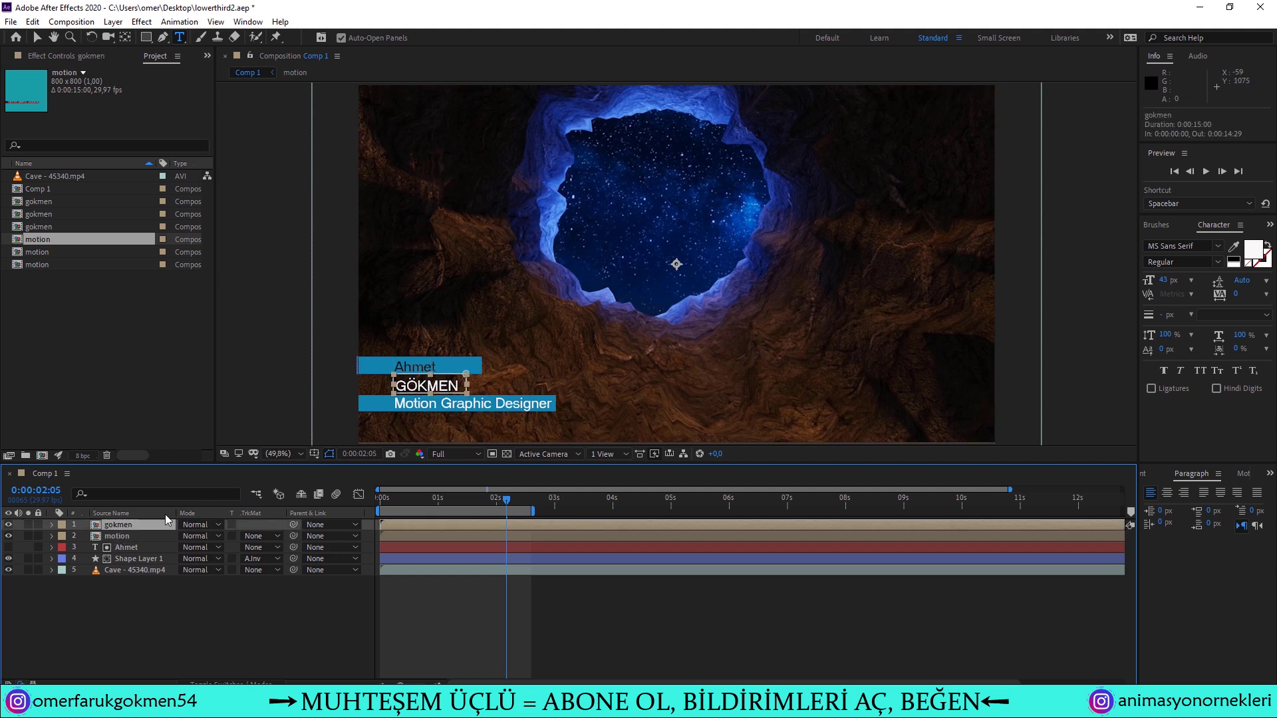
pyautogui.doubleClick(97, 525)
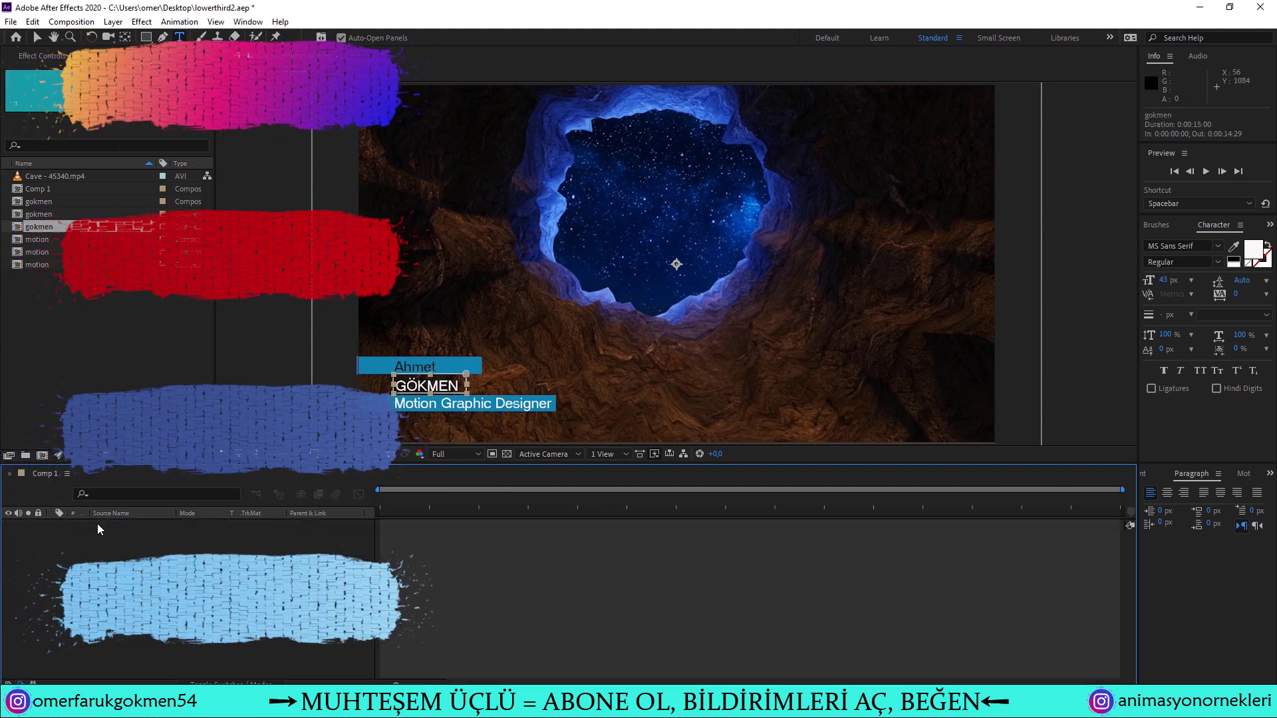
pyautogui.doubleClick(126, 526)
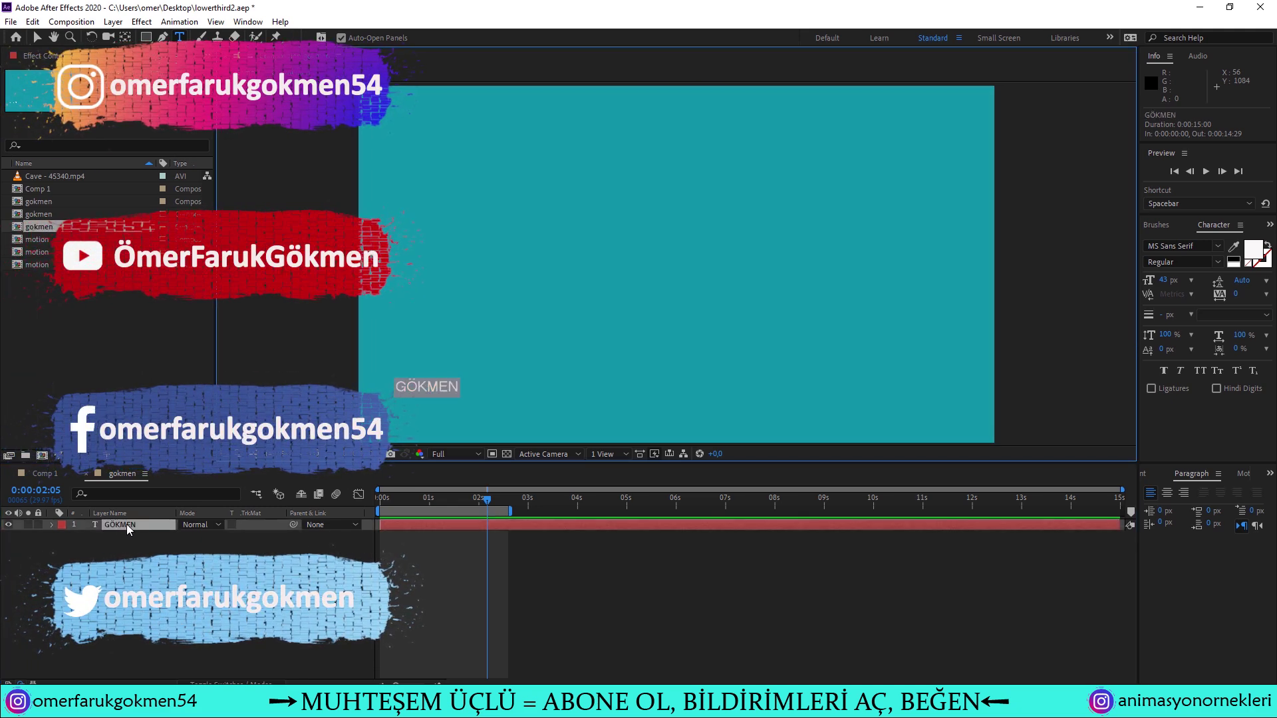
pyautogui.write('KARA')
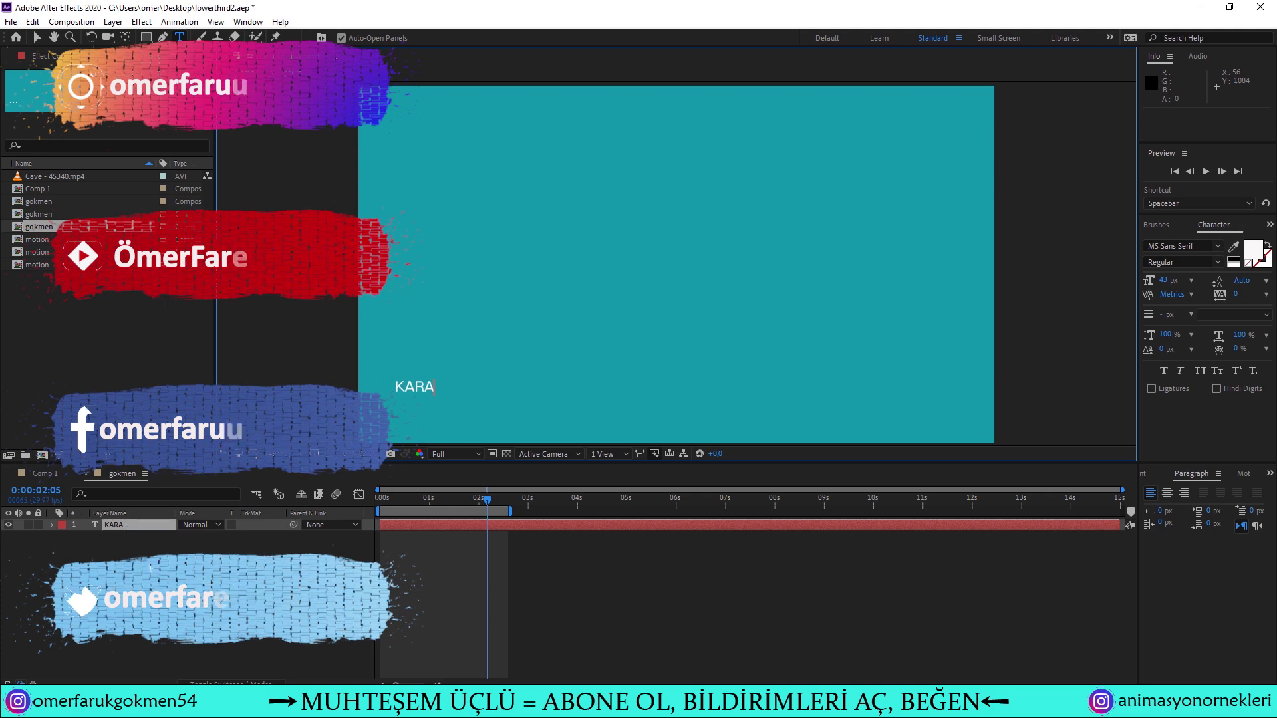
pyautogui.click(45, 478)
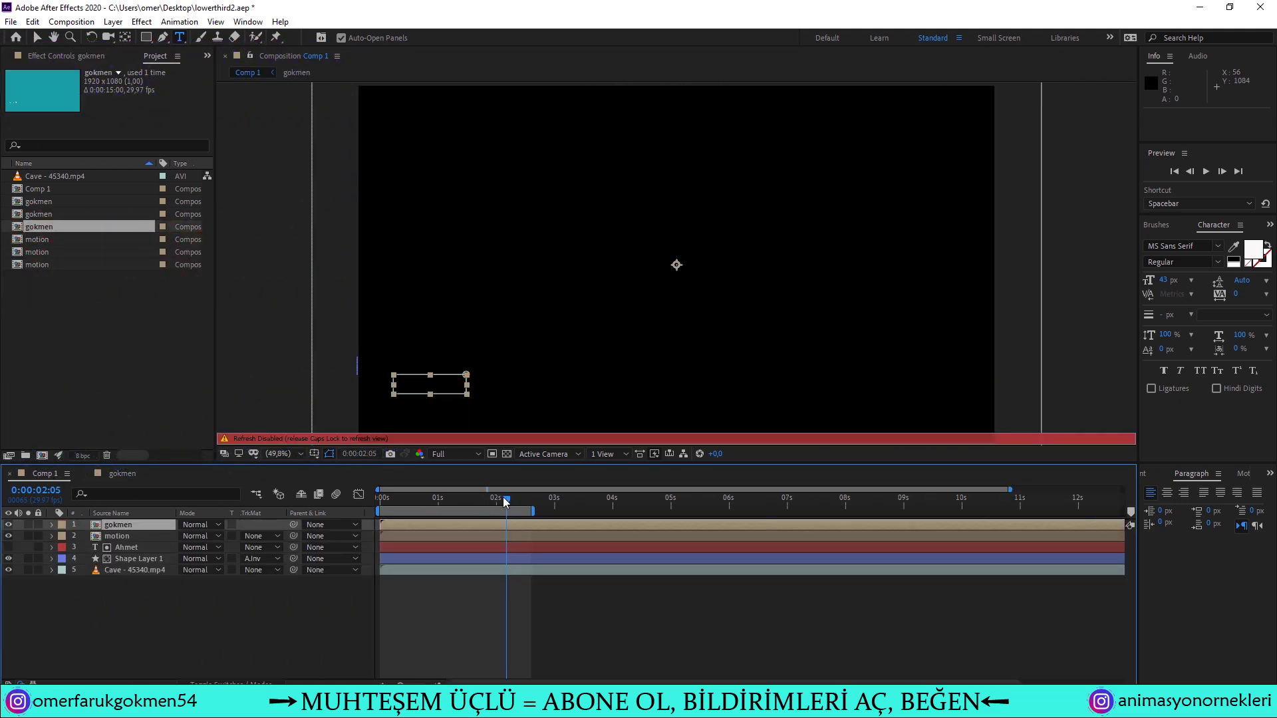
pyautogui.moveTo(415, 508); pyautogui.dragTo(467, 509)
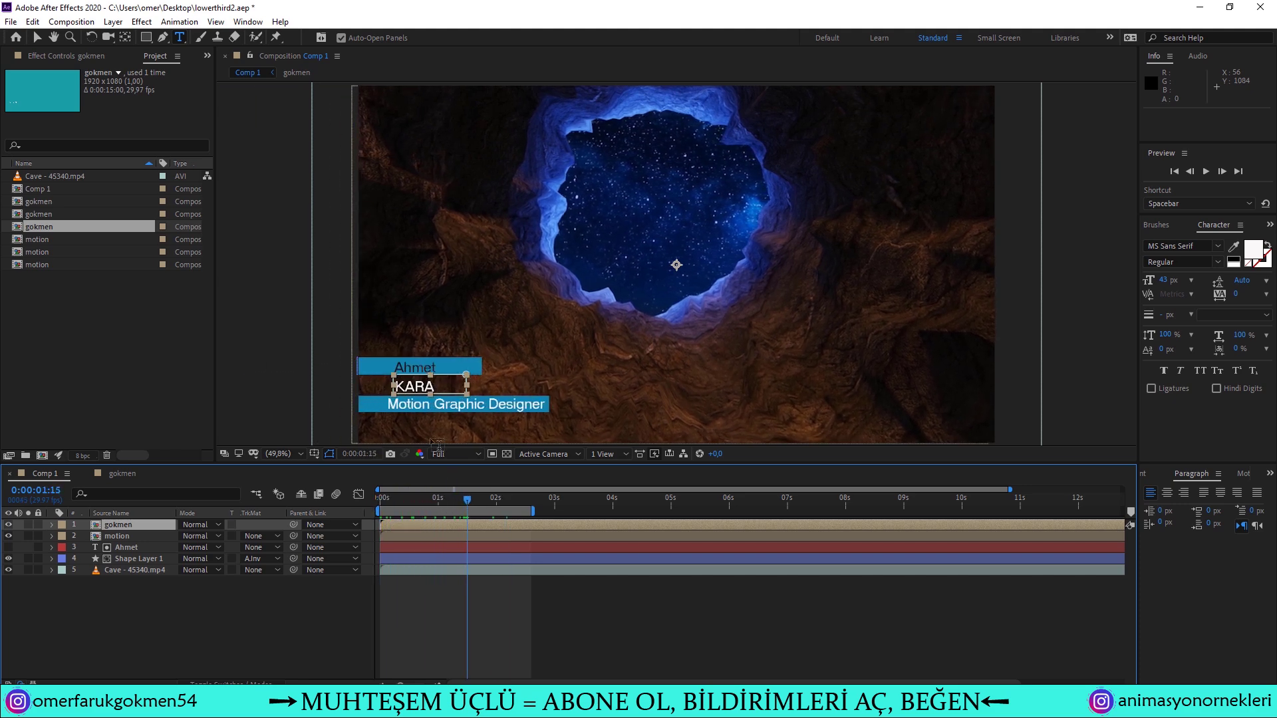
# - Retype the motion precomp's title from Motion Graphic Designer to Grafik Tasarımcı
pyautogui.click(188, 614)
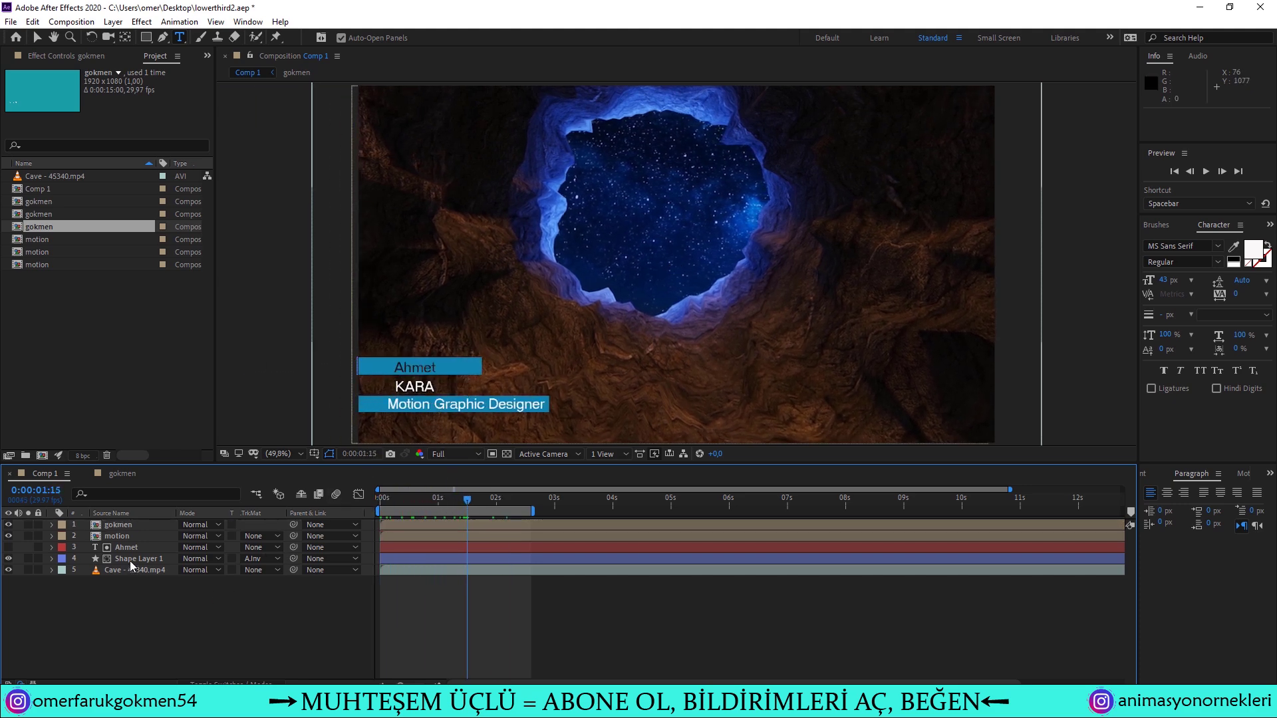
pyautogui.click(116, 536)
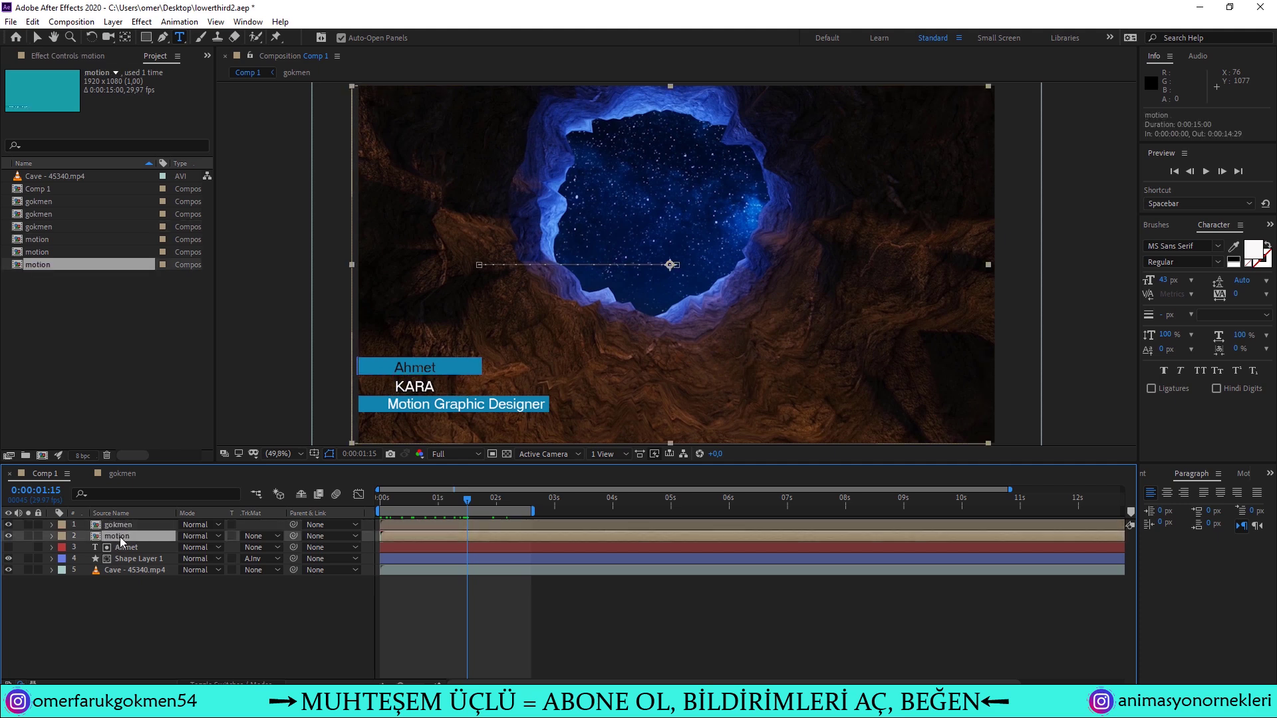
pyautogui.doubleClick(120, 537)
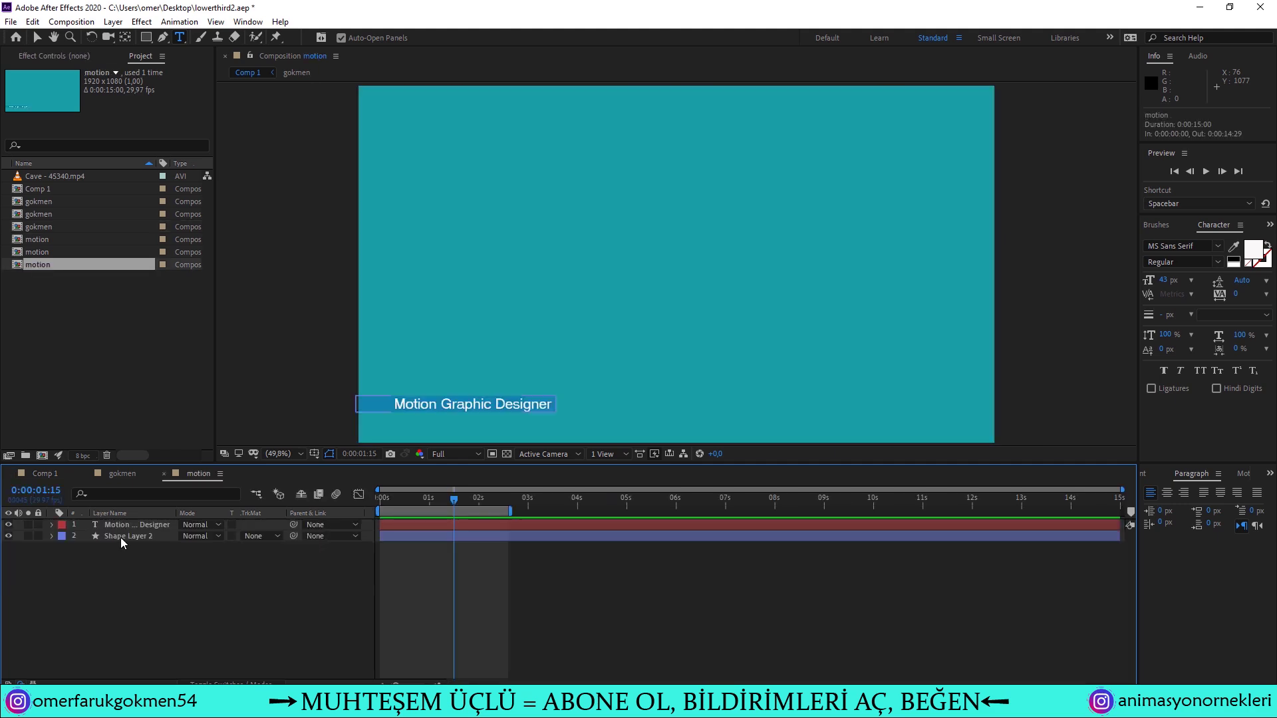
pyautogui.click(411, 408)
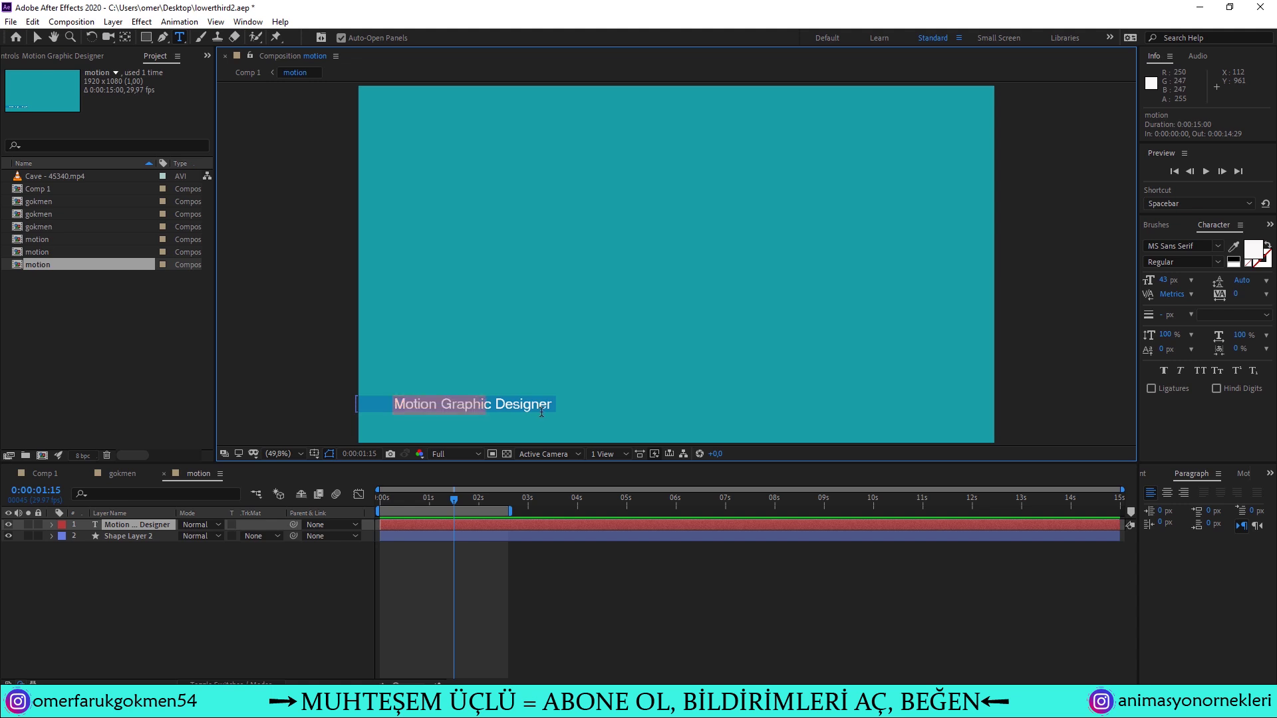
pyautogui.write('Grafik Tasarımcı')
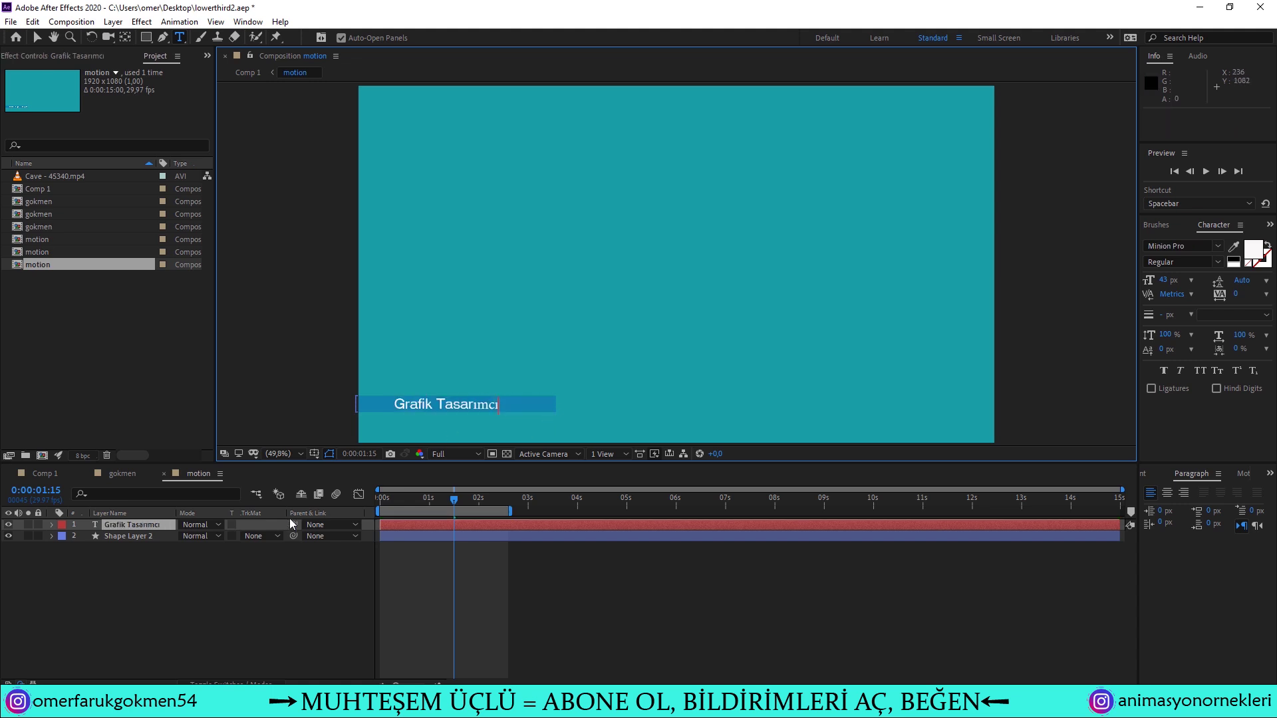
pyautogui.click(135, 536)
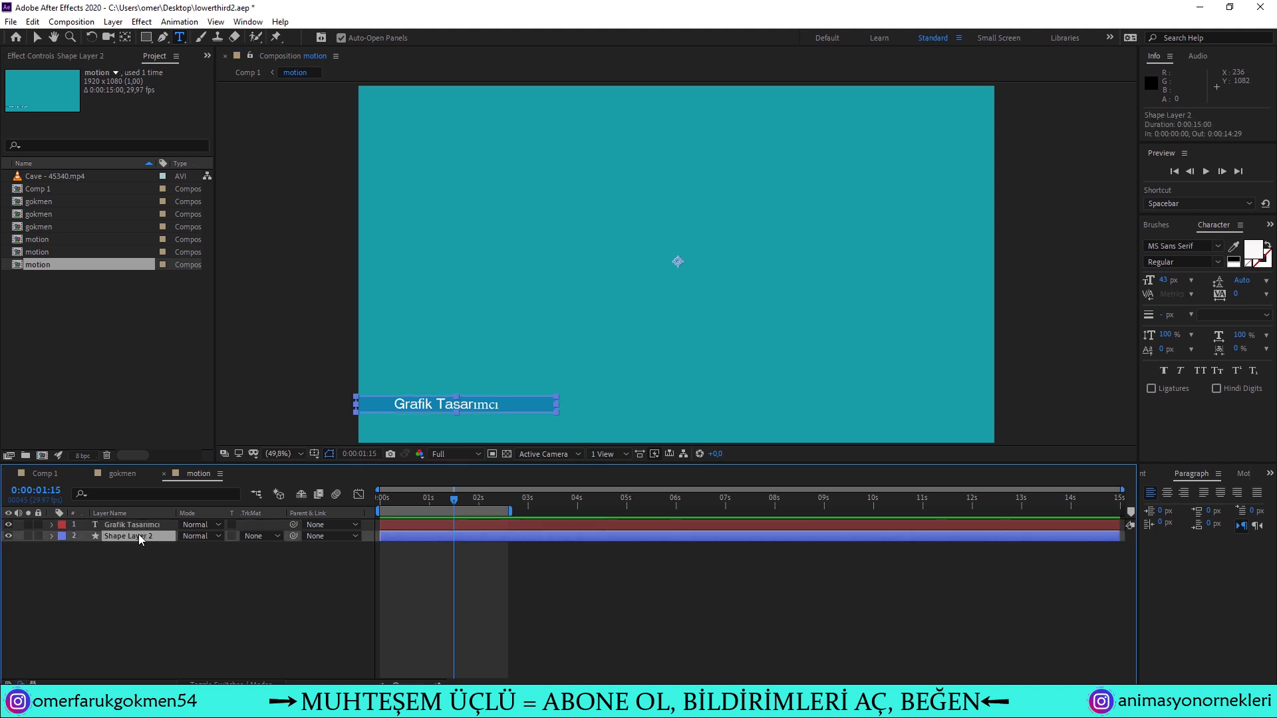
# - Change the title bar's Fill 1 color from blue to red
pyautogui.click(52, 537)
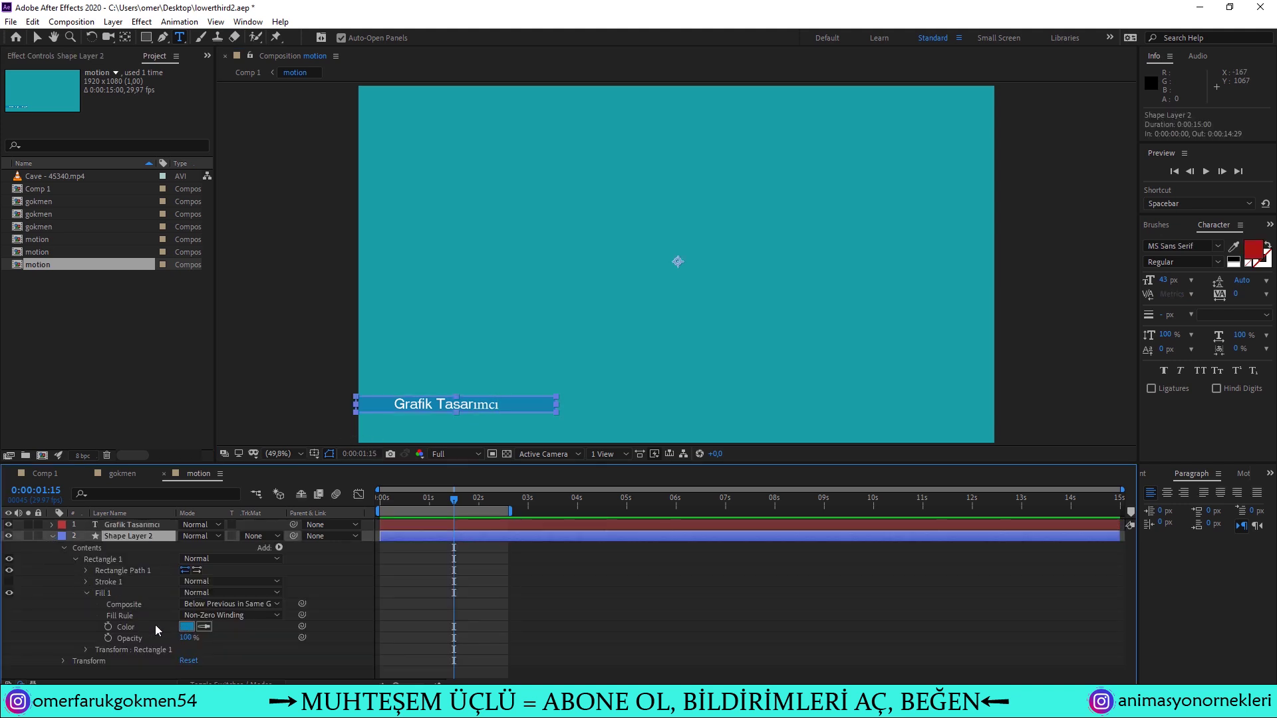
pyautogui.click(183, 628)
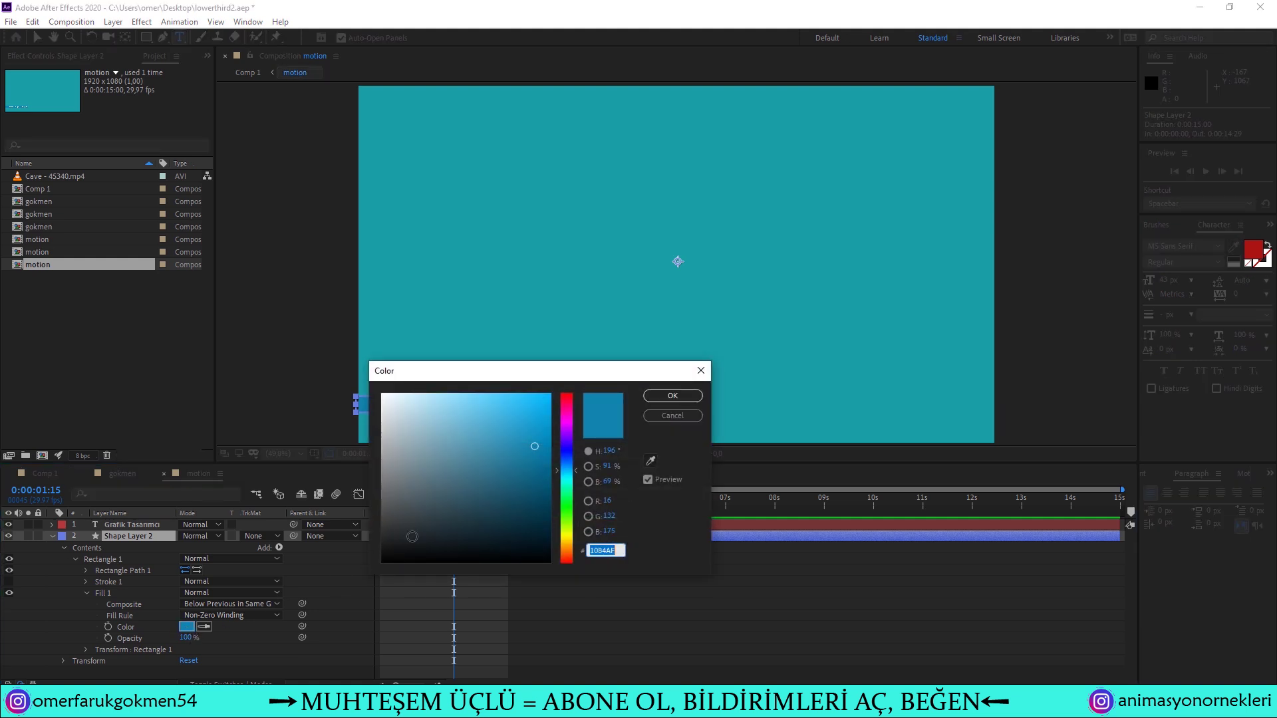
pyautogui.click(568, 485)
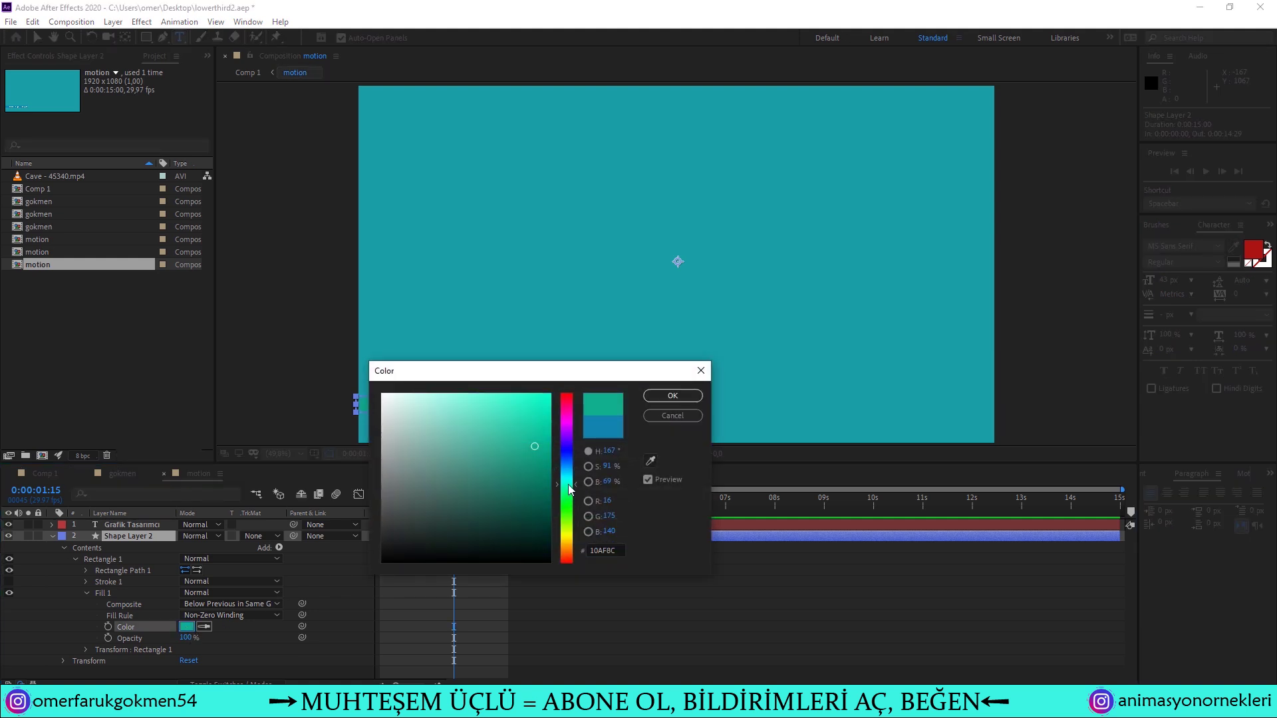
pyautogui.moveTo(566, 476); pyautogui.dragTo(569, 559)
pyautogui.click(543, 453)
pyautogui.click(672, 396)
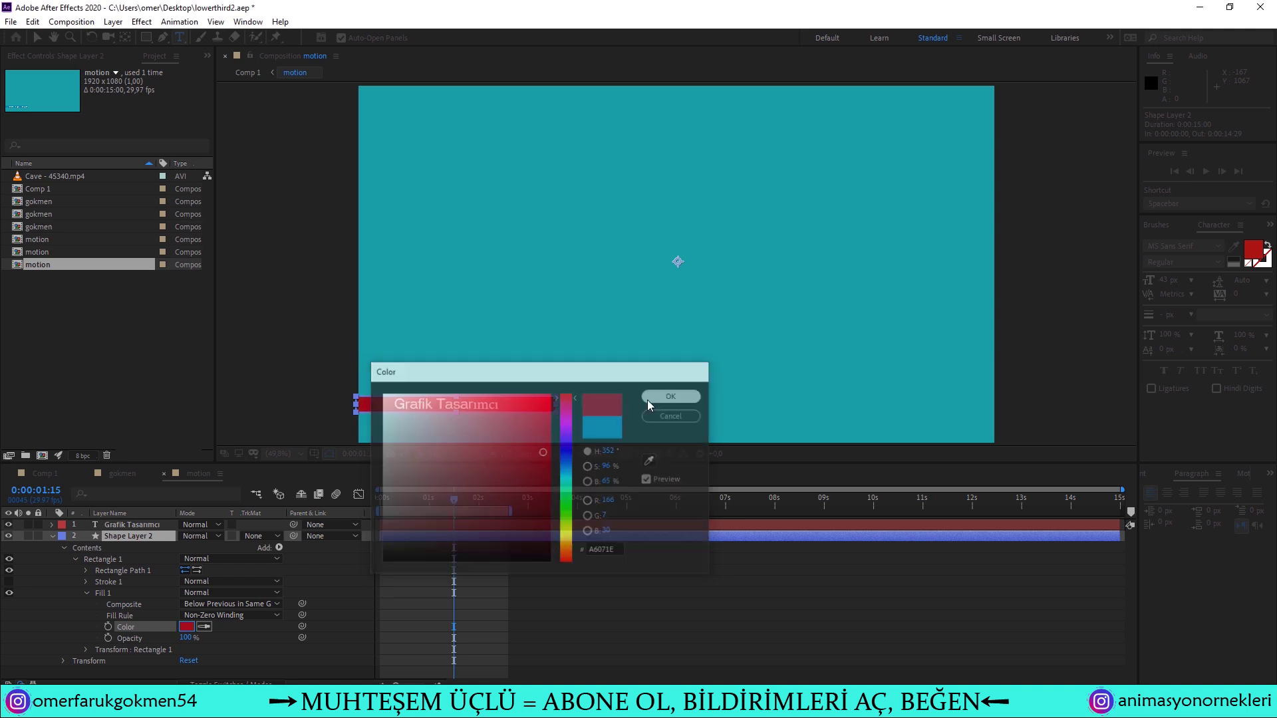
pyautogui.click(52, 536)
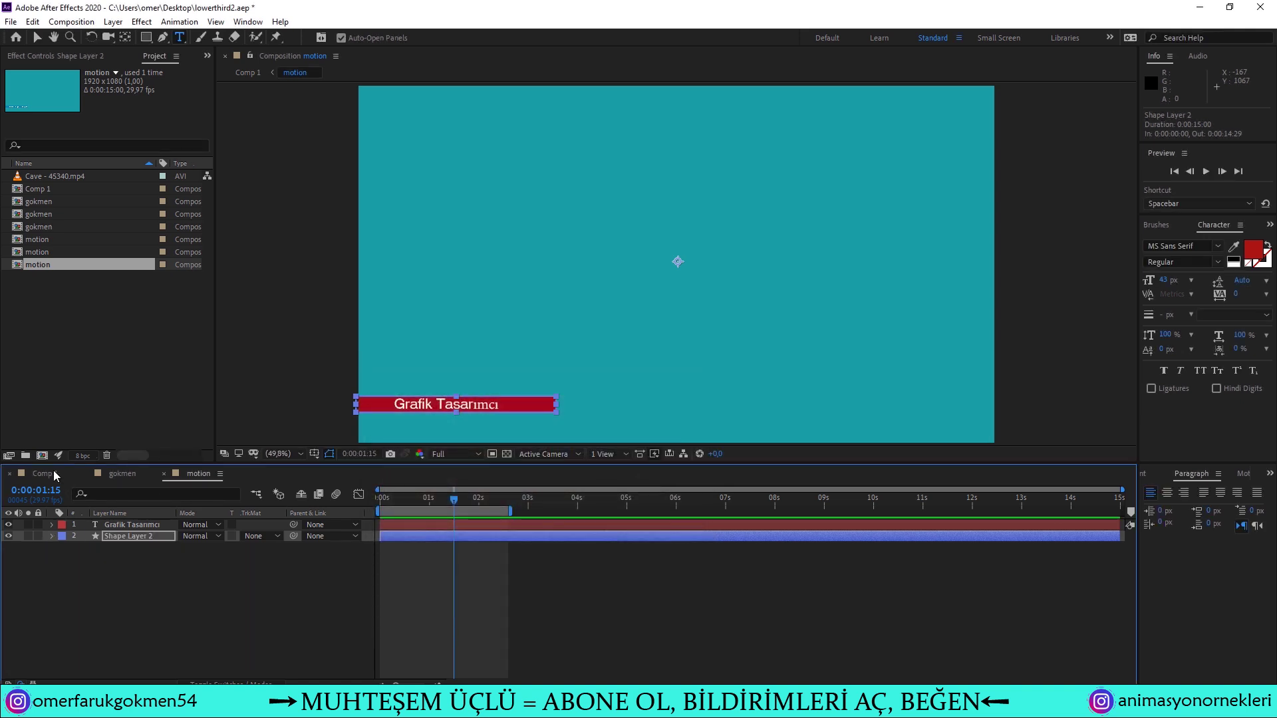
# - Set Shape Layer 1's Rectangle 1 fill to red E10625 so the Ahmet bar matches the title bar
pyautogui.click(55, 475)
pyautogui.press('space')
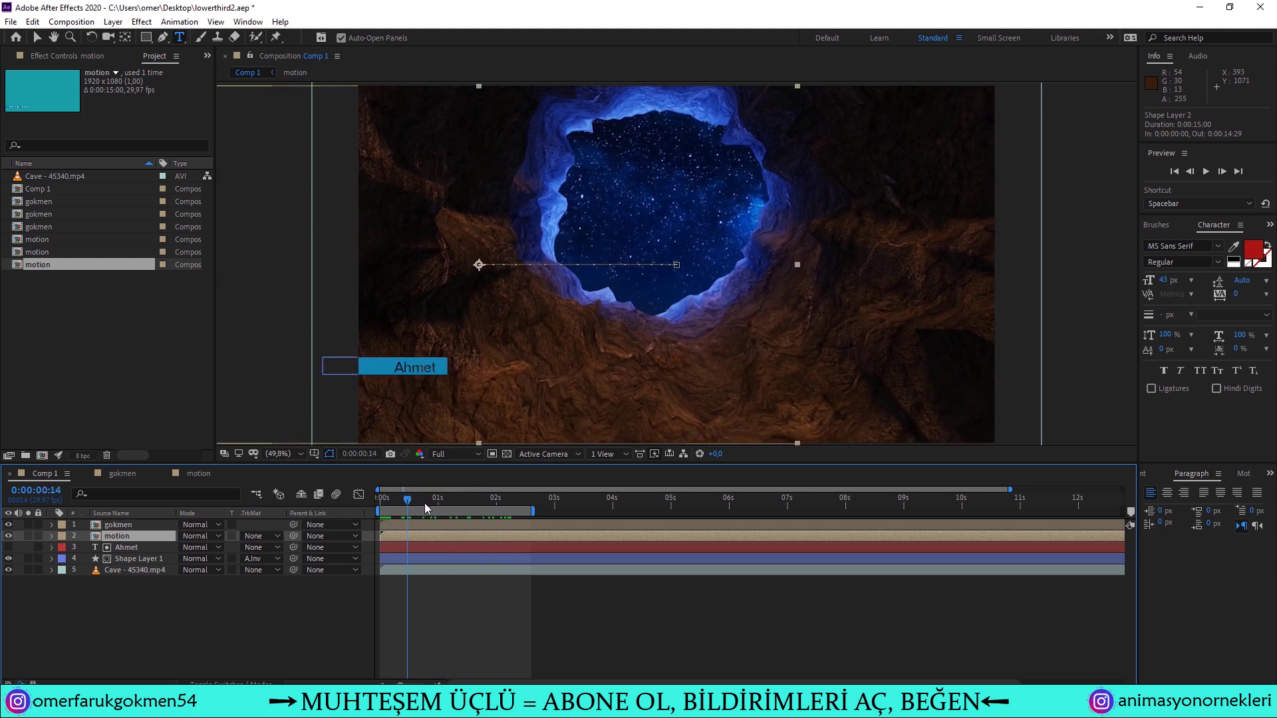
pyautogui.click(451, 374)
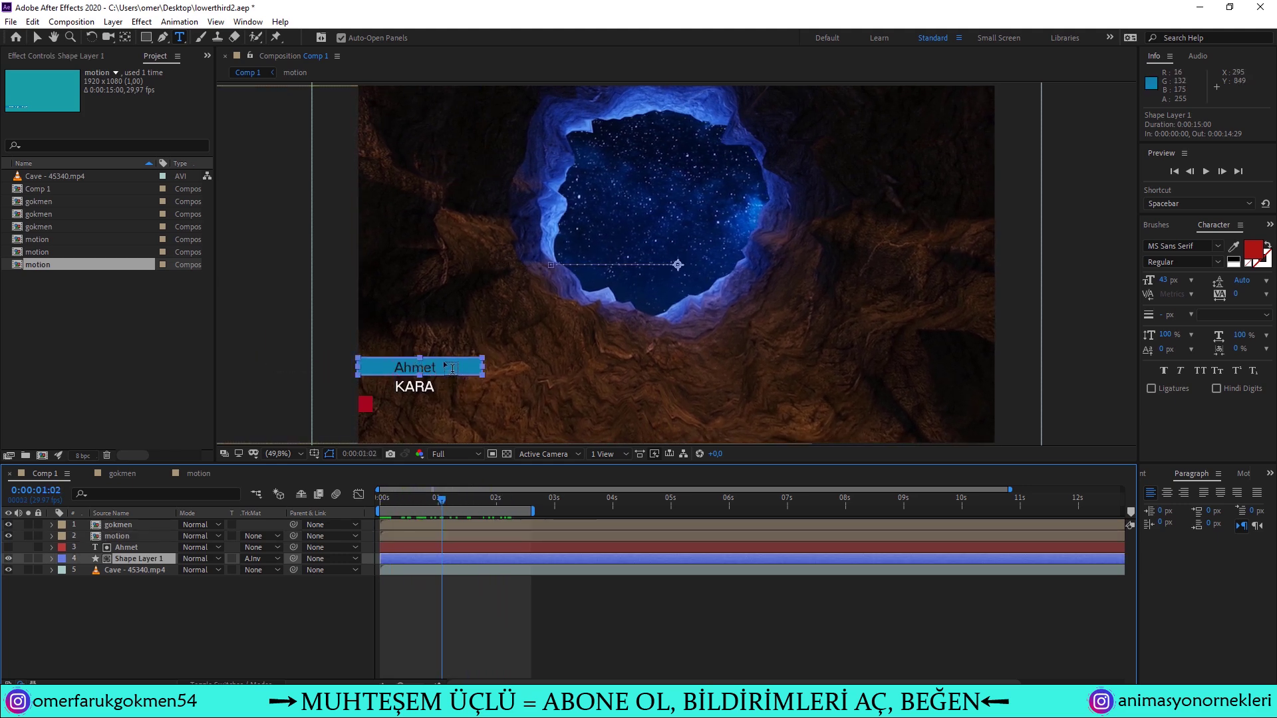
pyautogui.click(52, 560)
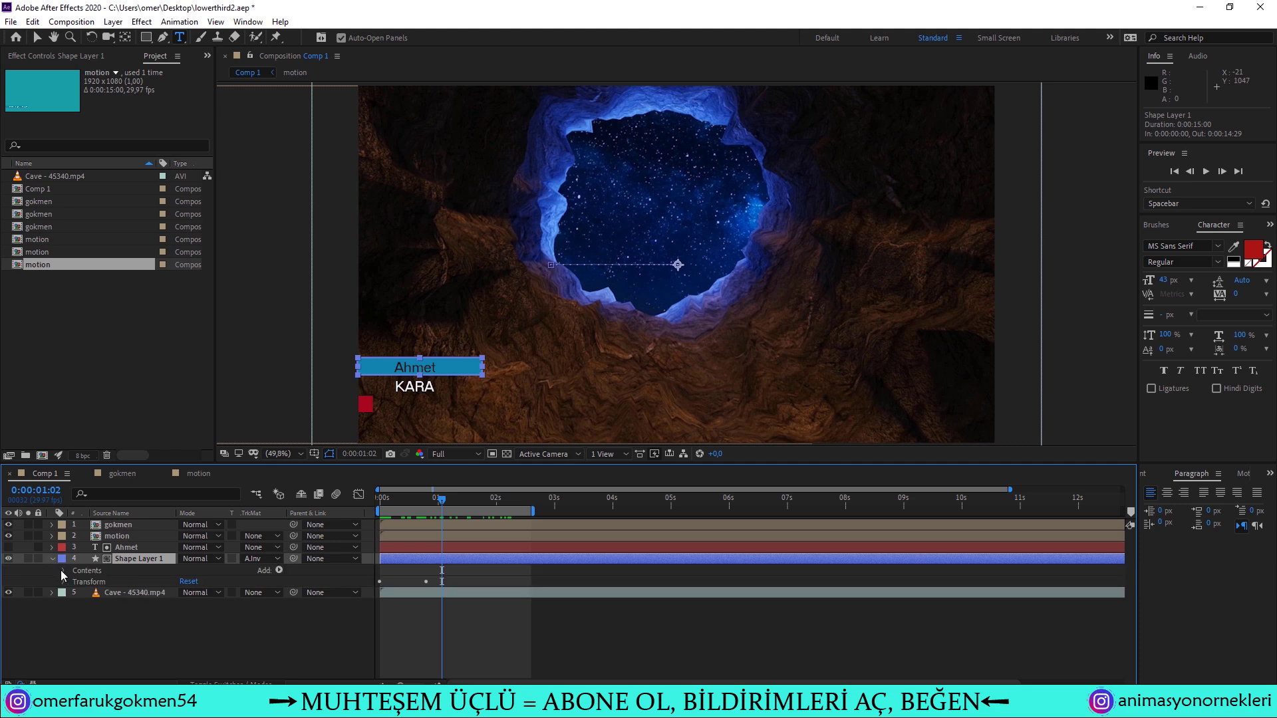
pyautogui.click(64, 573)
pyautogui.click(75, 582)
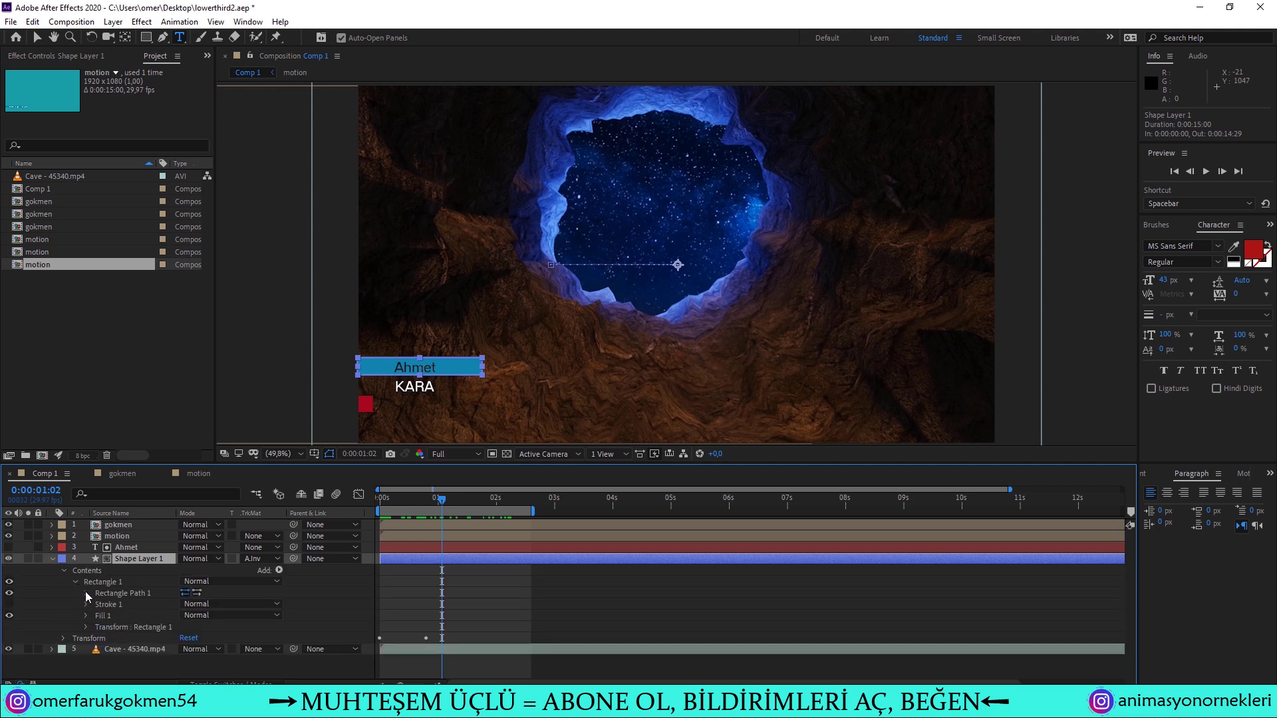
pyautogui.click(86, 617)
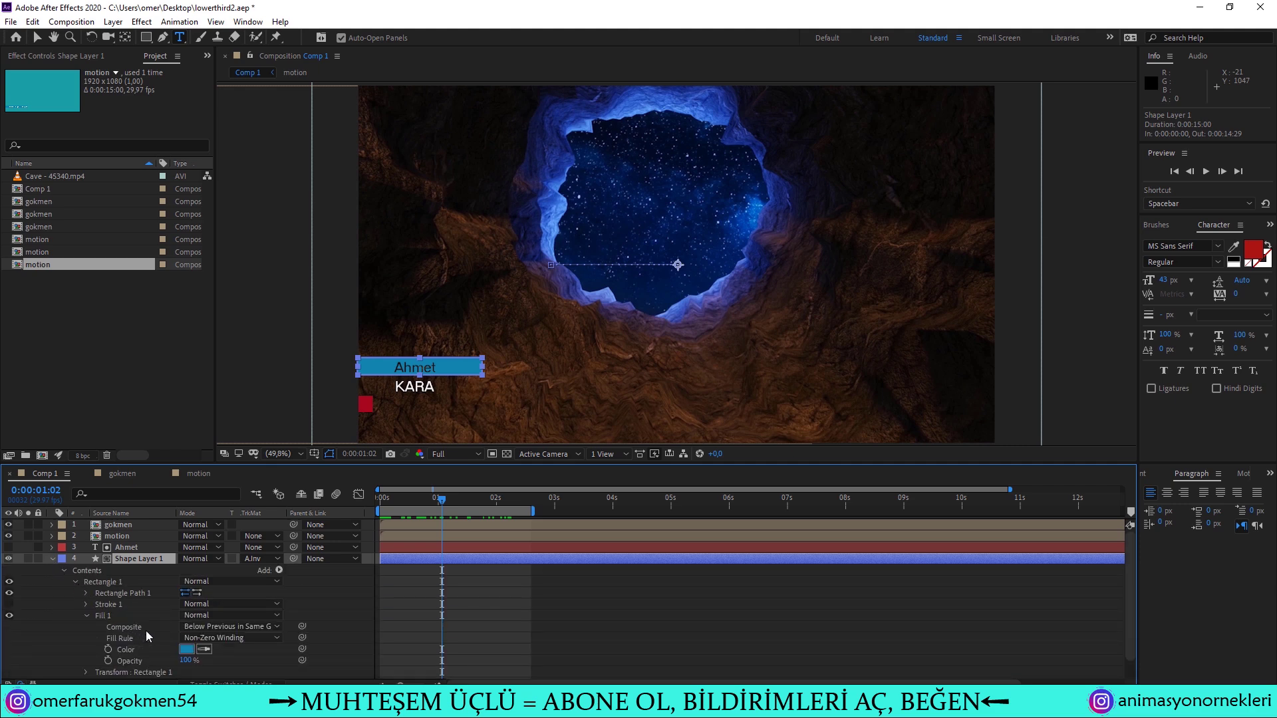
pyautogui.click(186, 649)
pyautogui.click(565, 403)
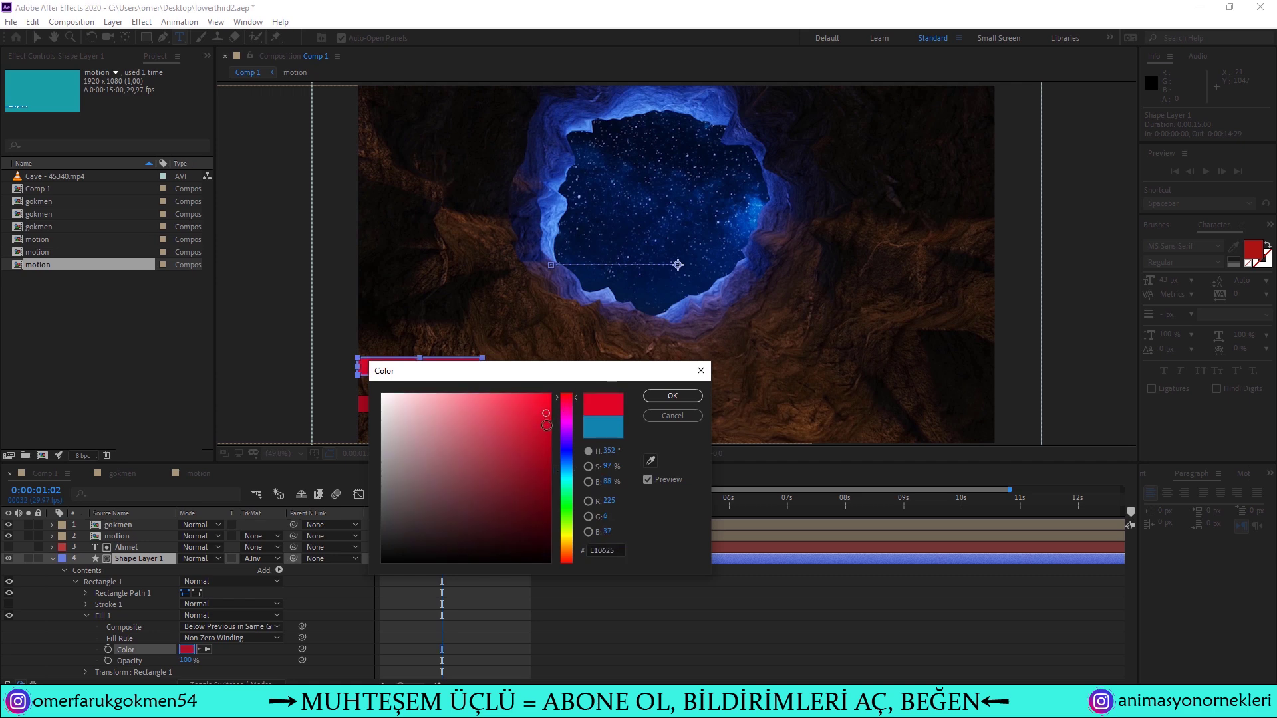
pyautogui.click(673, 397)
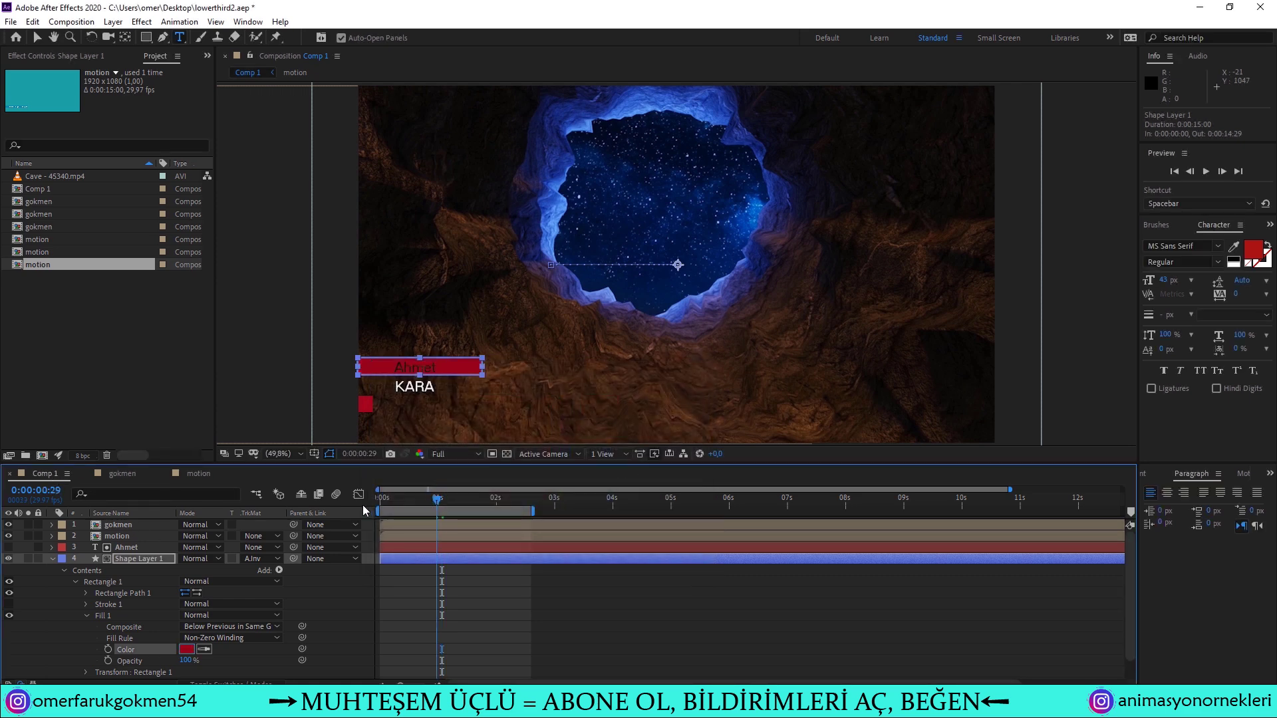
pyautogui.press('Home')
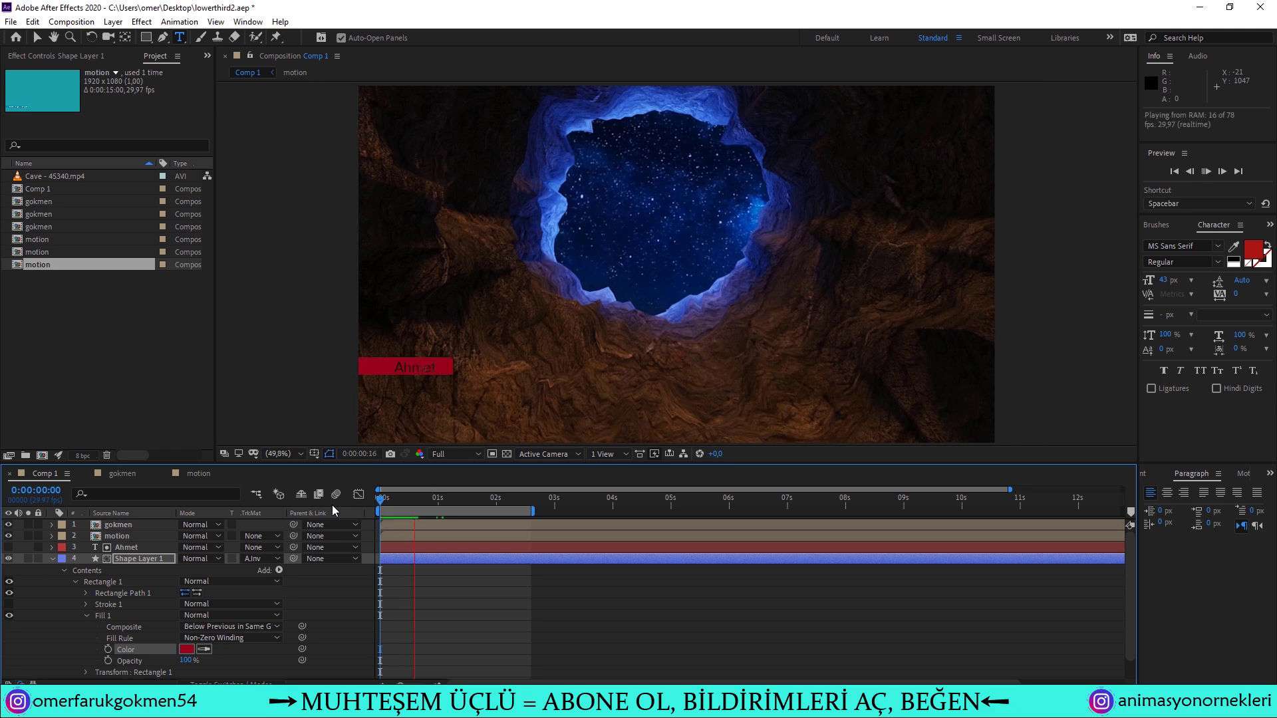